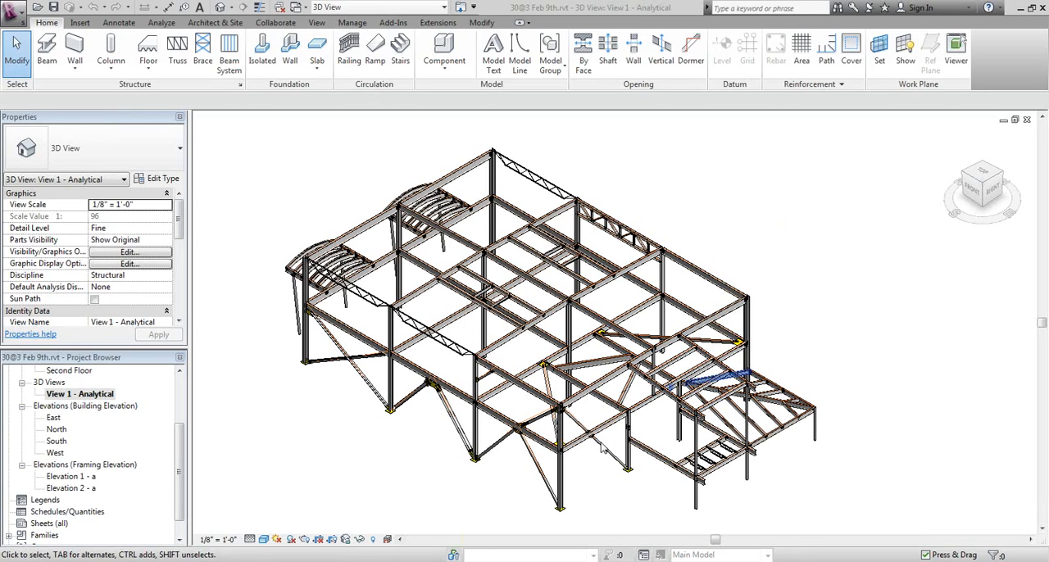
Turn on thin-line display while viewing the braced column bay of the 3D steel frame up close
middle_click_drag(587, 478, 576, 438)
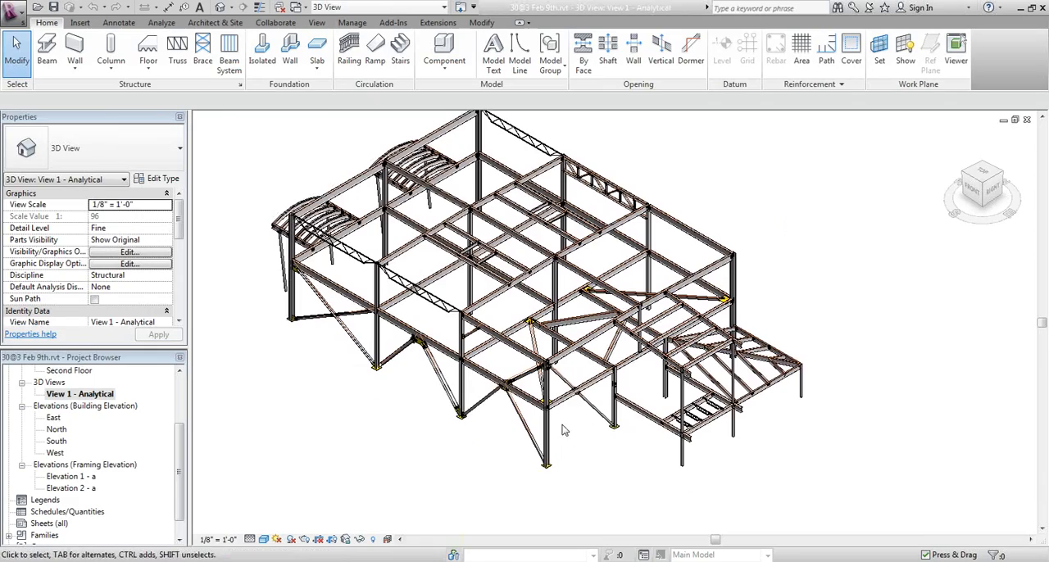
scroll(575, 438, "up", 8)
scroll(579, 442, "up", 2)
middle_click_drag(623, 415, 526, 436)
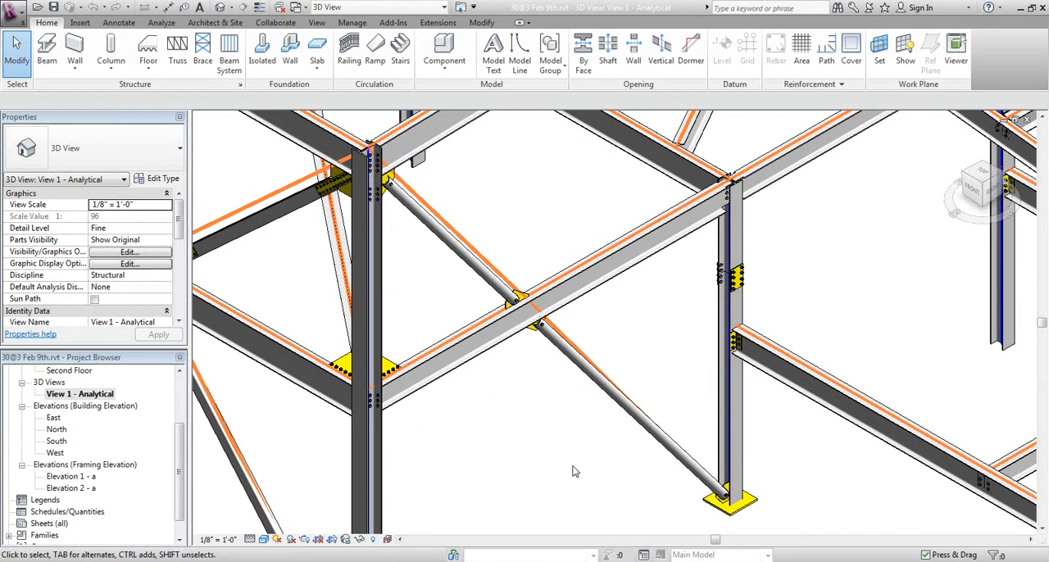
left_click(260, 8)
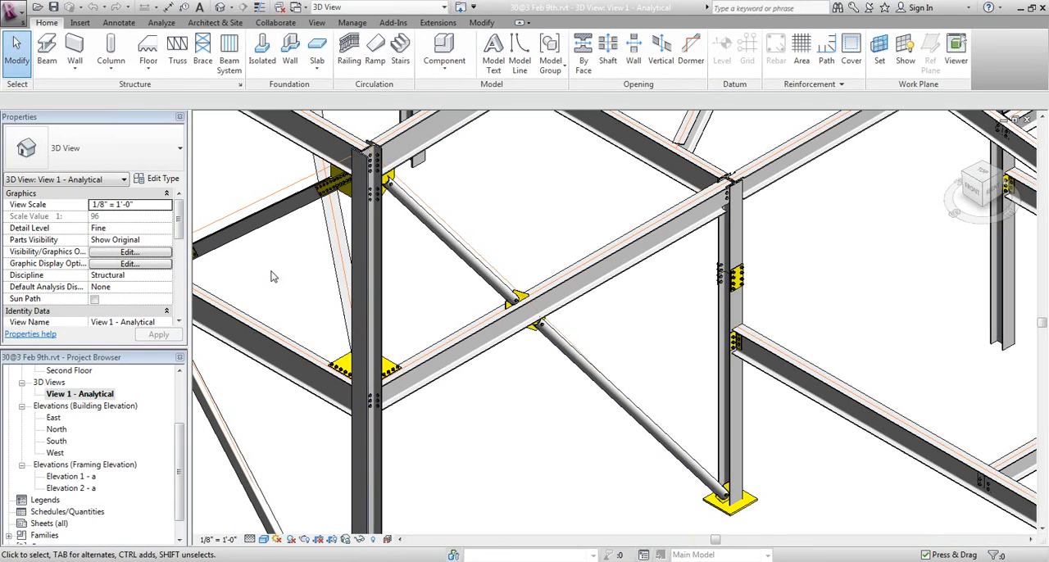
Set the Structural Usage of the long double-angle brace beside the corner column to Vertical Bracing
middle_click_drag(301, 304, 602, 314)
middle_click_drag(273, 281, 428, 365)
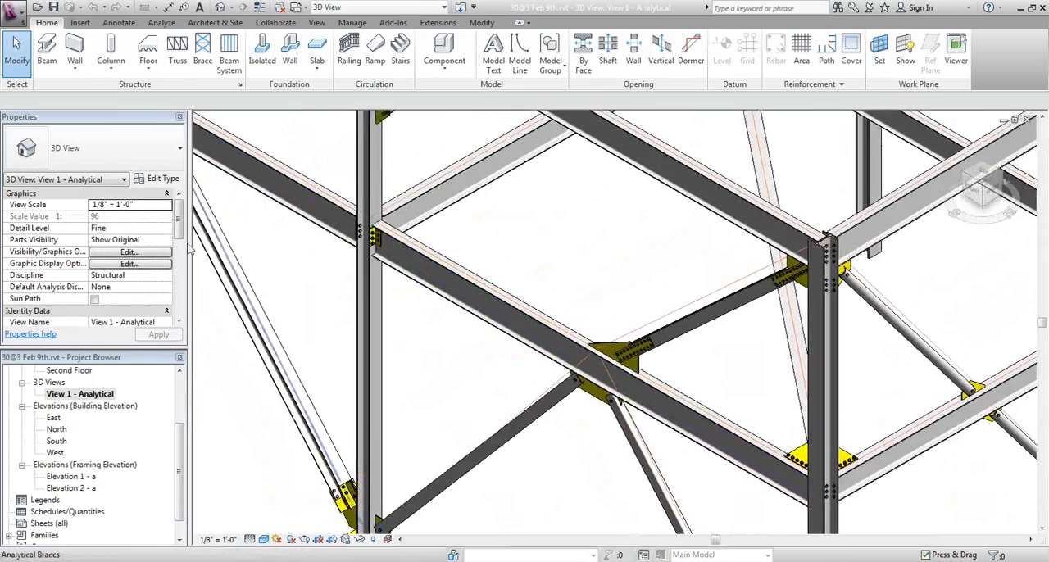
middle_click_drag(233, 246, 559, 400)
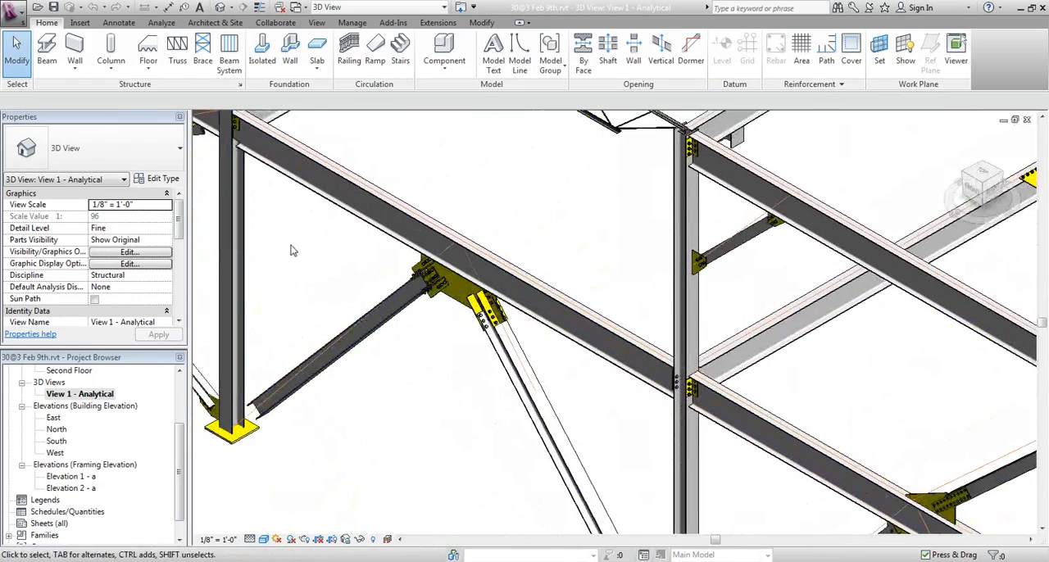
middle_click_drag(312, 248, 608, 396)
middle_click_drag(325, 313, 505, 385)
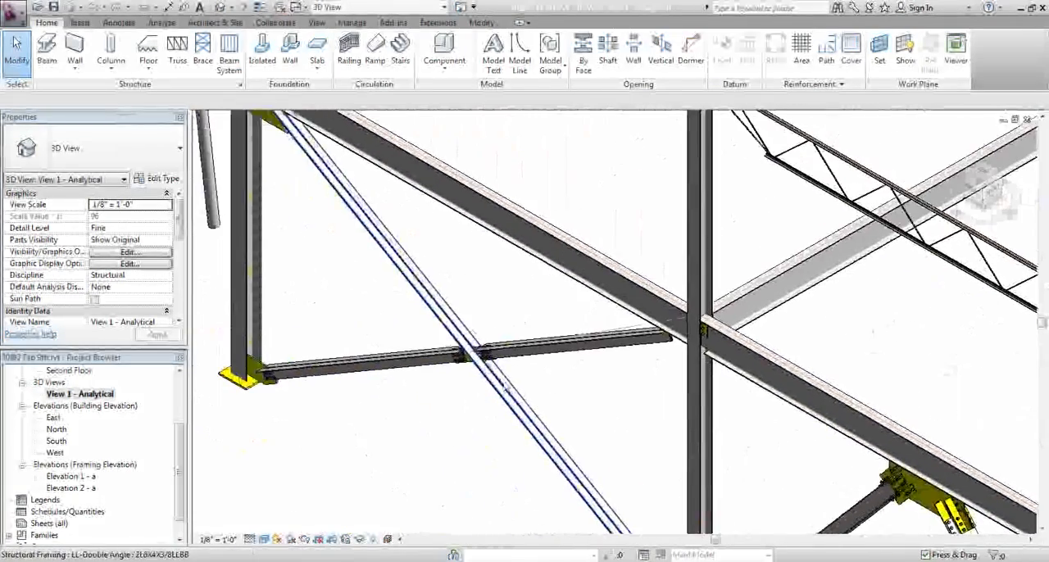
middle_click_drag(403, 445, 412, 455)
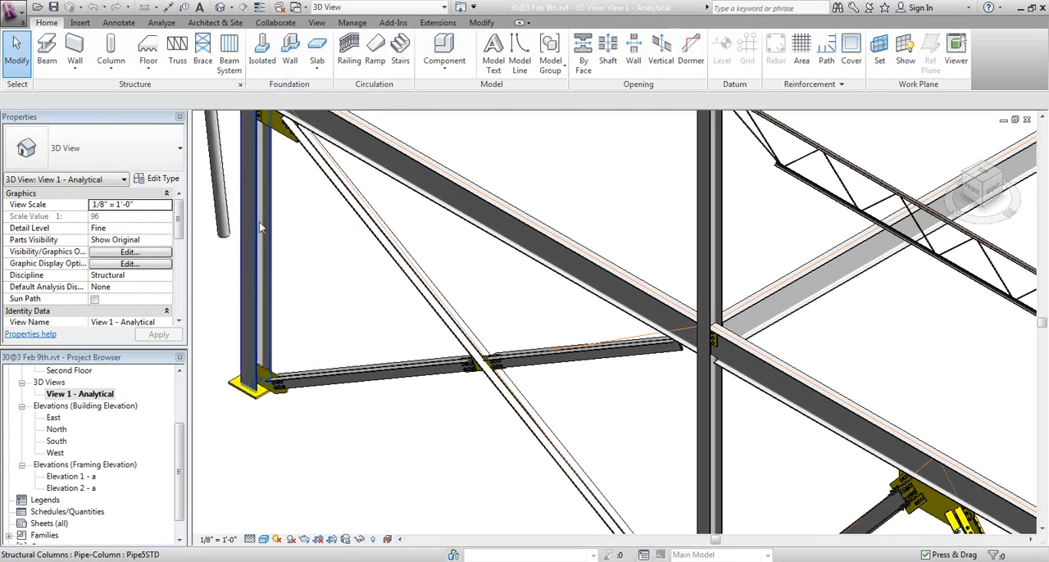
left_click(367, 227)
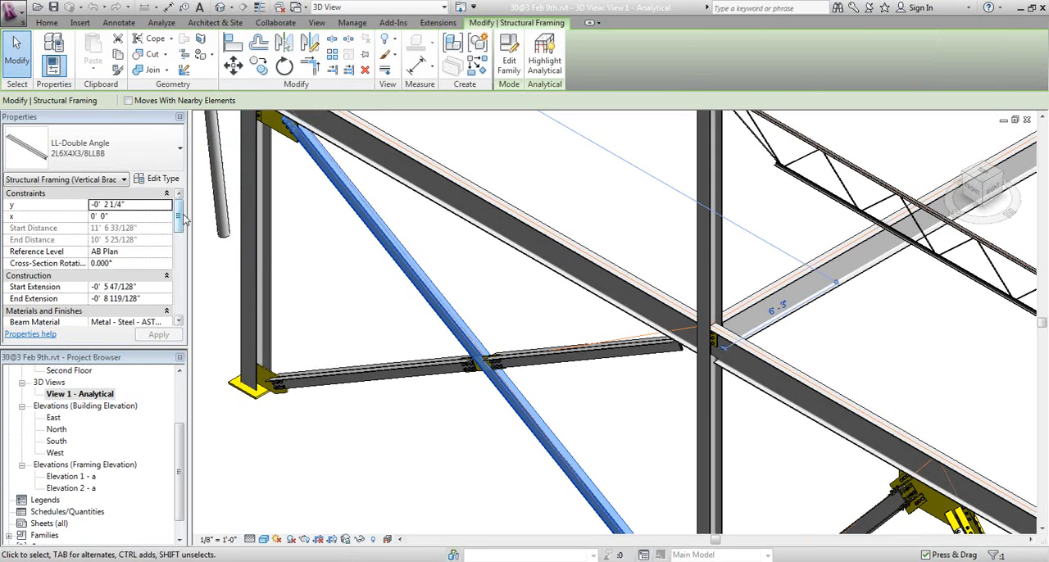
left_click_drag(180, 217, 179, 260)
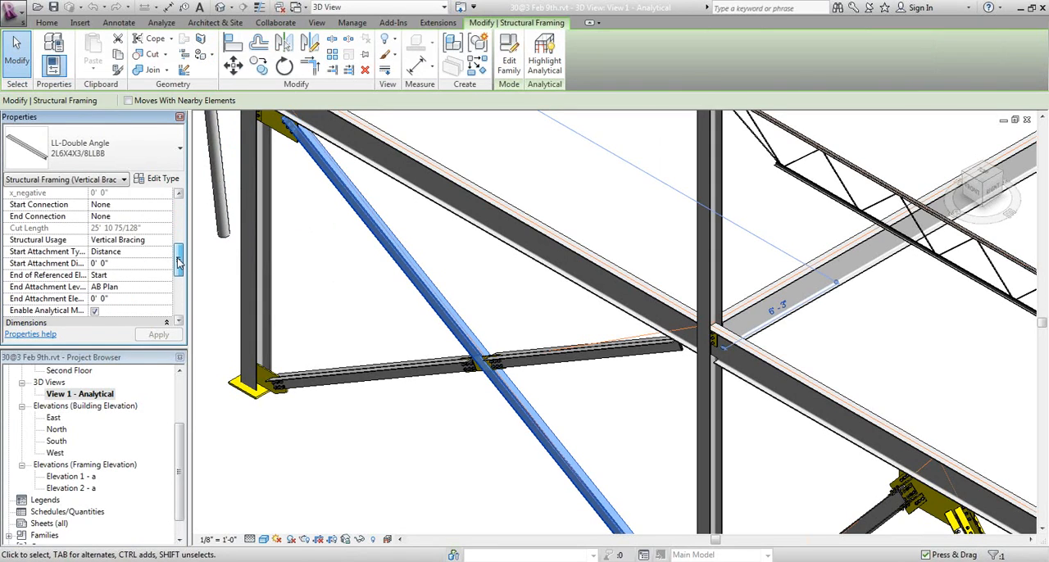
left_click(149, 240)
left_click(167, 241)
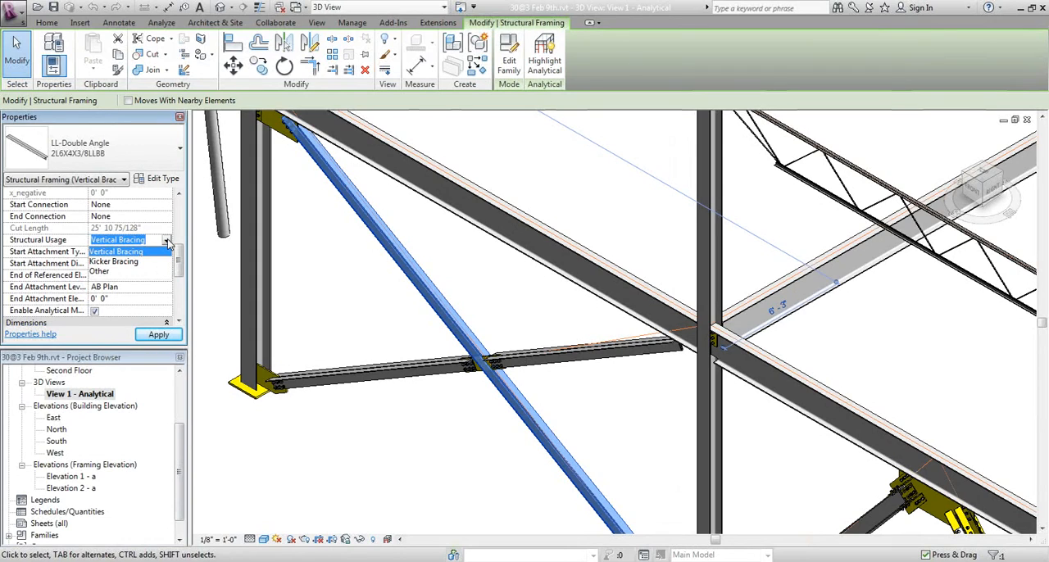
left_click(115, 252)
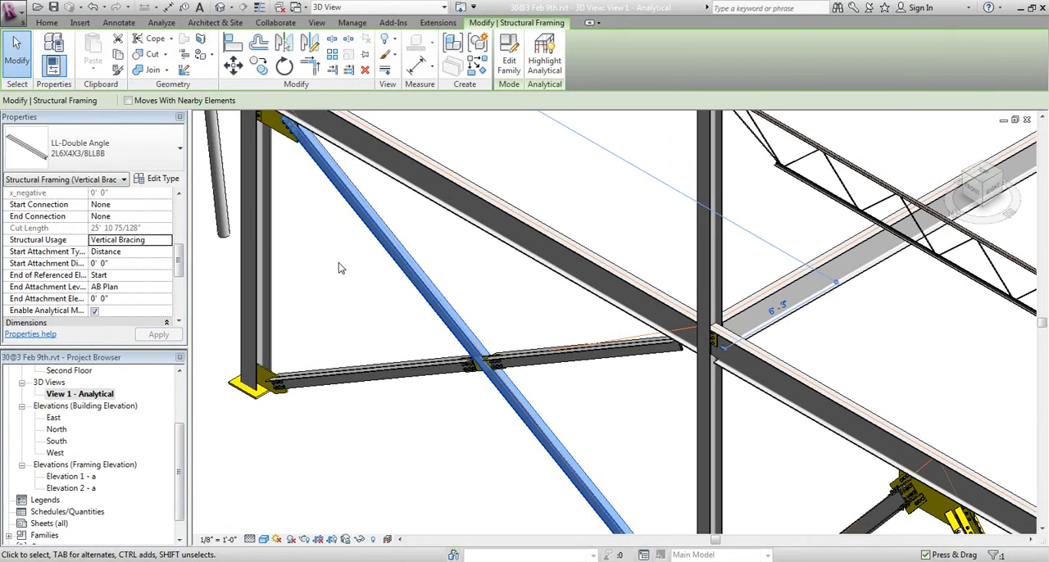
Examine the joint of beam, column and double-angle brace from both sides of the frame for missing connection material
left_click(328, 318)
middle_click_drag(371, 320, 240, 316)
scroll(575, 343, "up", 1)
scroll(575, 342, "up", 4)
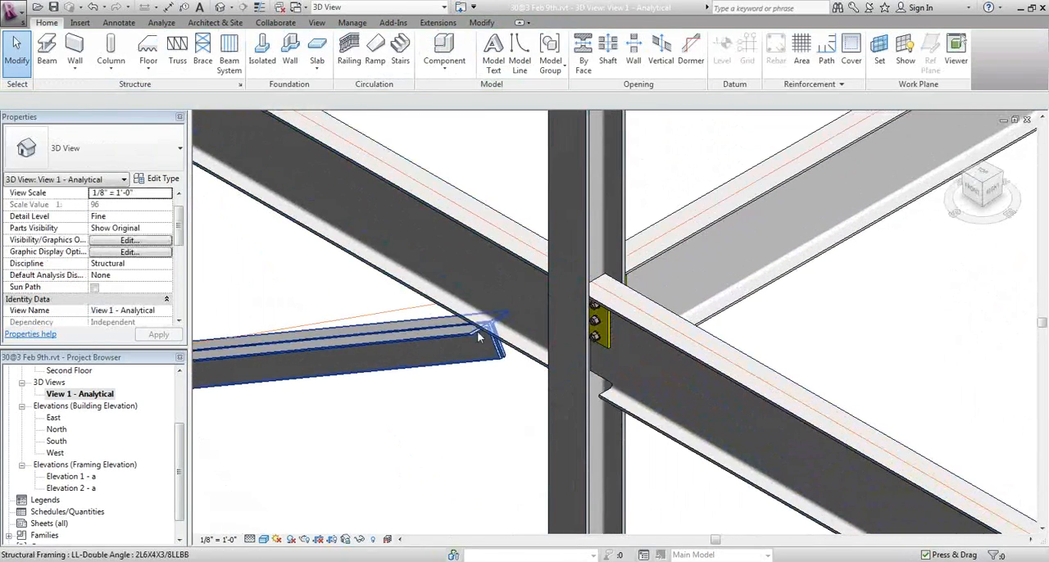
left_click(599, 340)
middle_click_drag(604, 342, 697, 371, "shift")
left_click(728, 369)
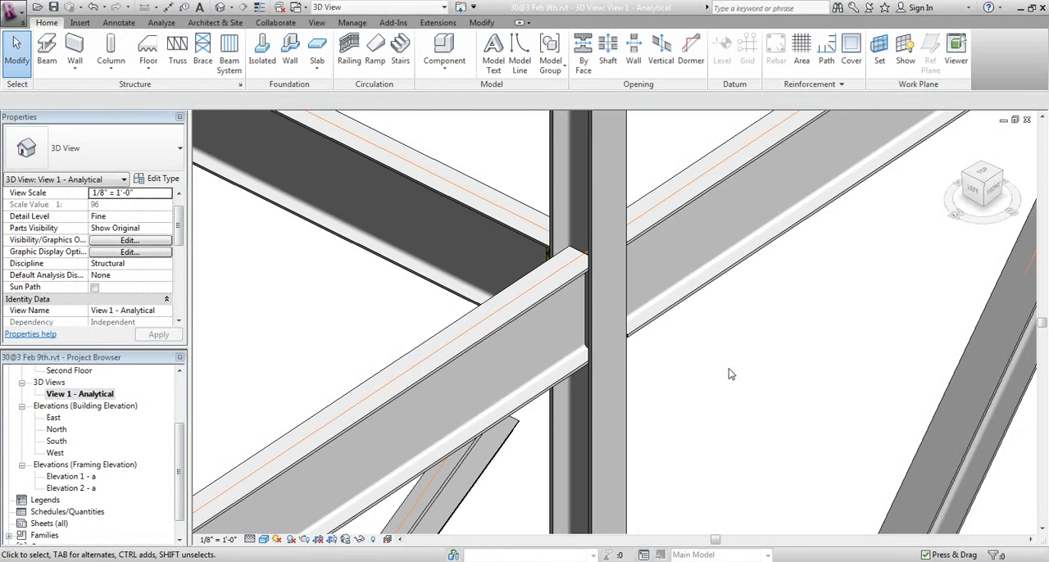
middle_click_drag(732, 375, 699, 324)
Review the SDS/2 connection settings and failure reason of the beam end above the brace, and leave them unchanged
key("e")
key("d")
left_click(481, 290)
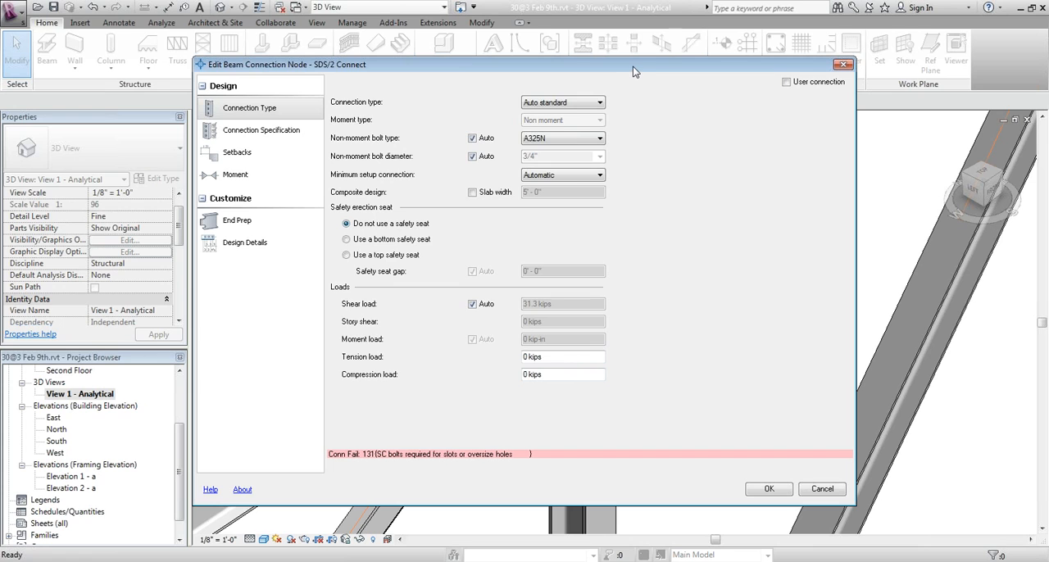
left_click_drag(633, 71, 622, 491)
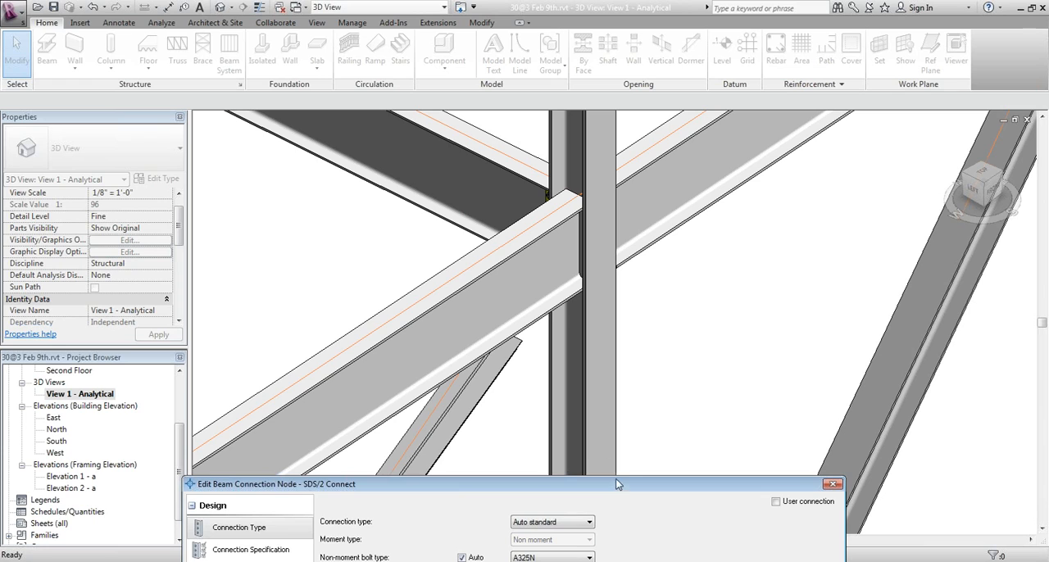
left_click_drag(618, 484, 605, 60)
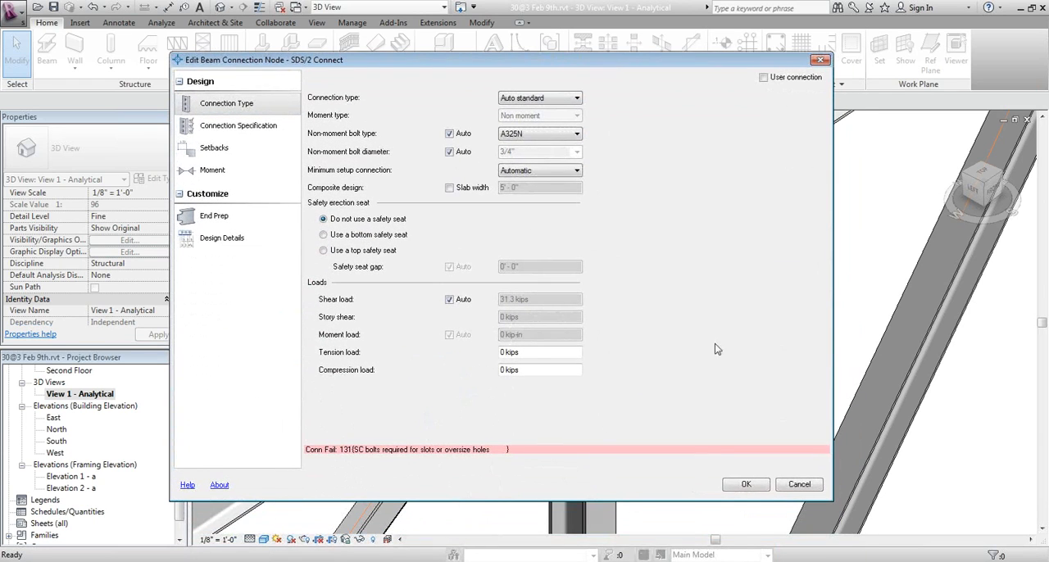
left_click(799, 485)
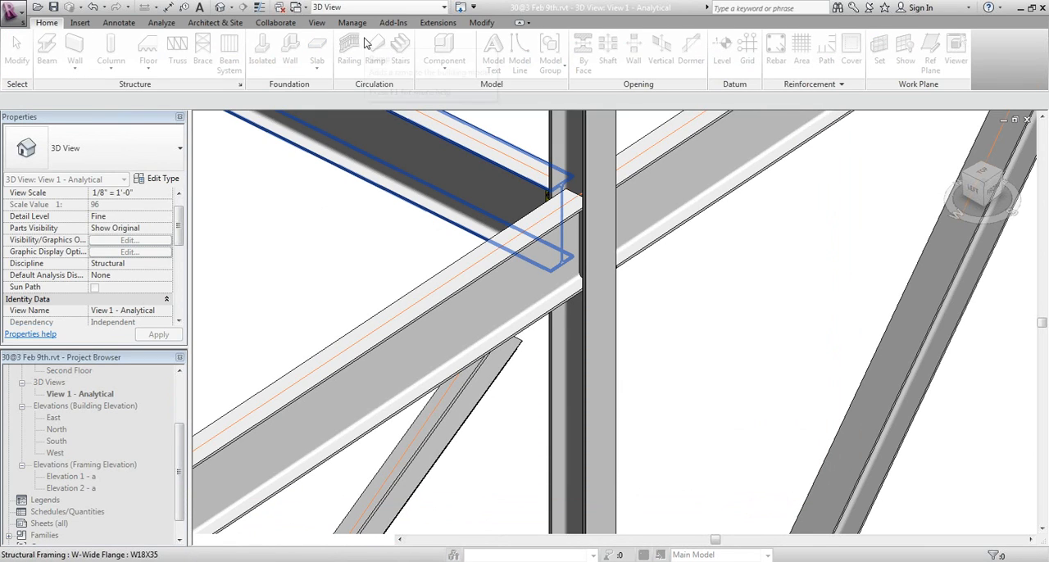
Review the Design Criteria in the SDS/2 Connect job options, including the bracing settings, without saving changes
left_click(387, 24)
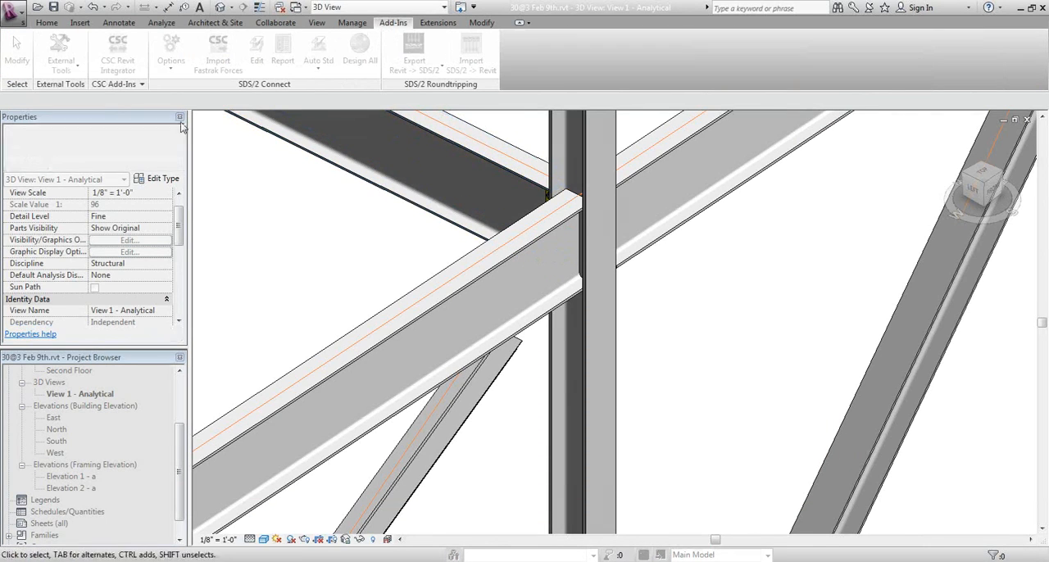
left_click(173, 76)
left_click(176, 143)
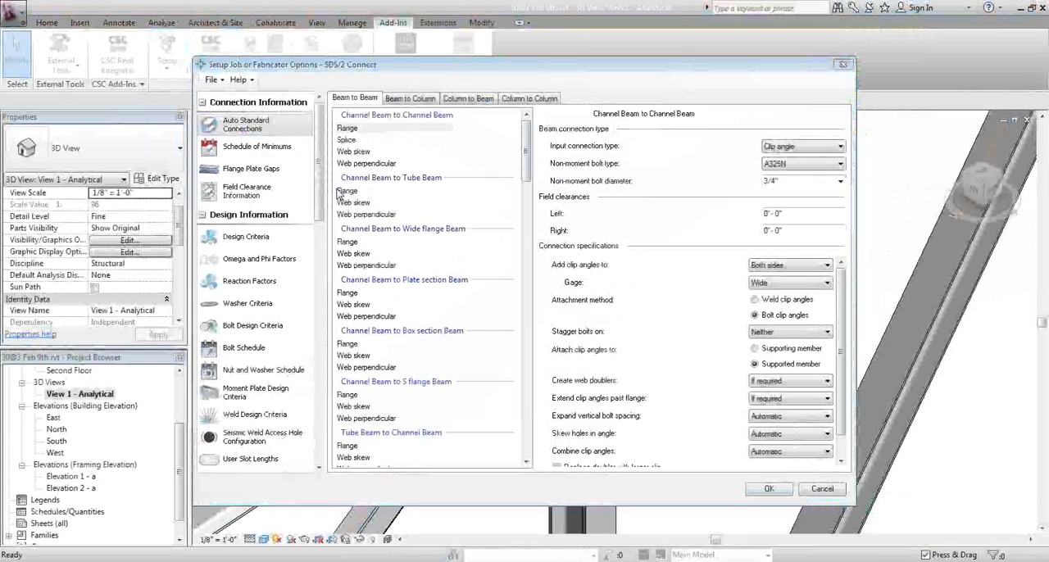
left_click(246, 236)
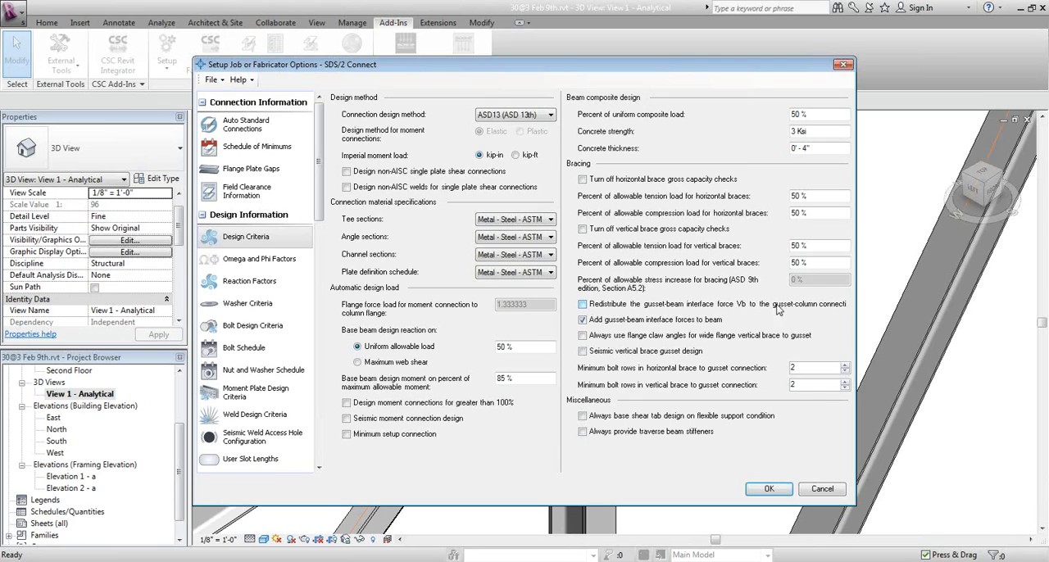
left_click(822, 489)
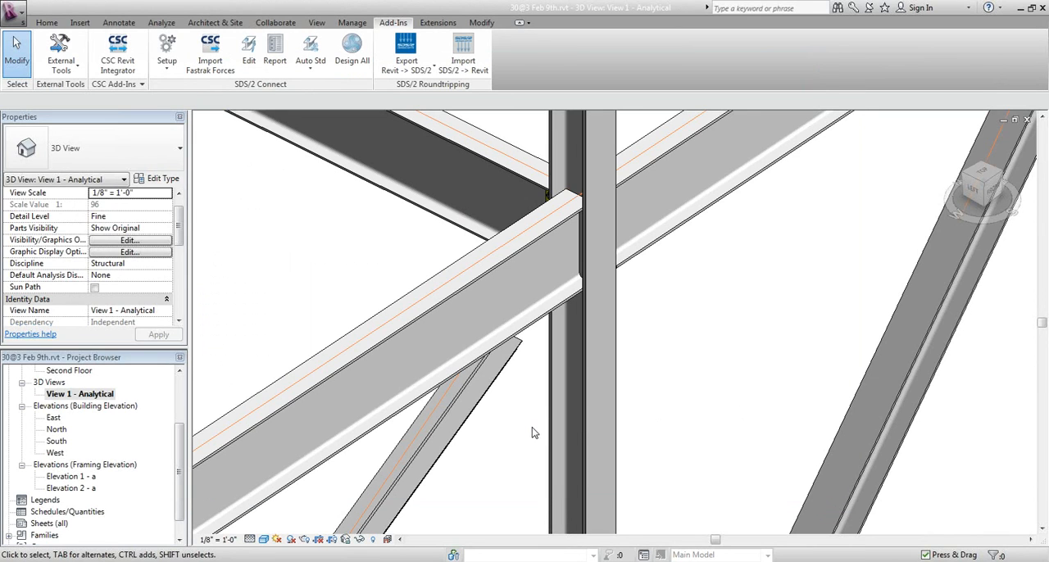
Set Gusset beam force to gusset column to Yes for the upper end connection of the double-angle vertical brace
key("e")
key("s")
left_click(452, 422)
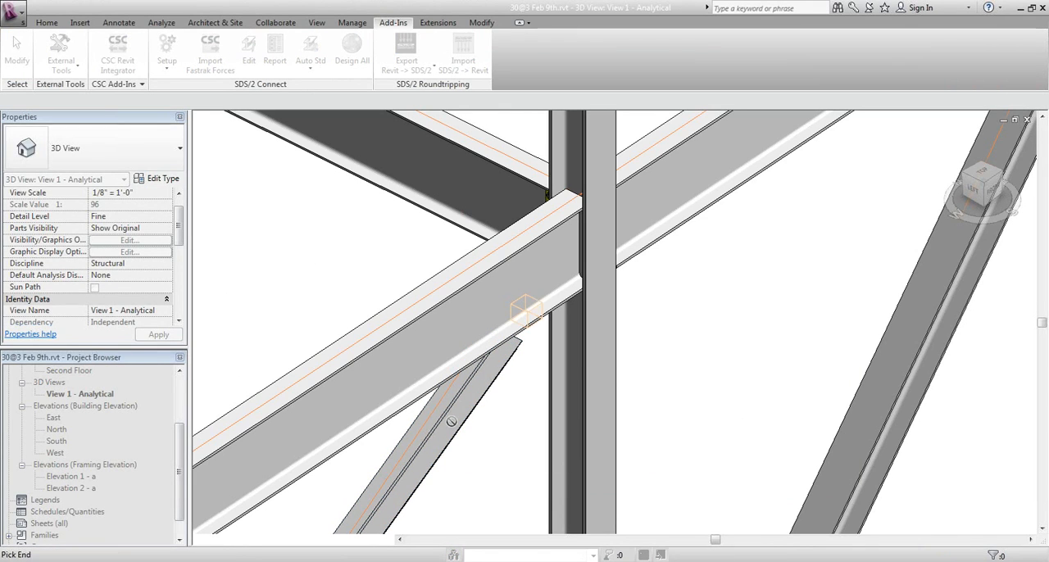
left_click(534, 329)
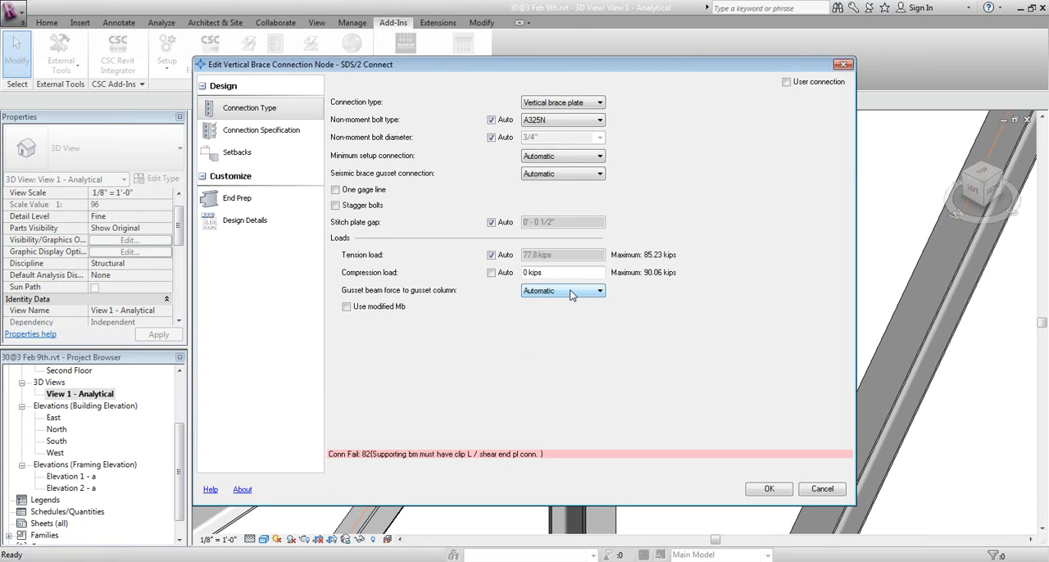
left_click(571, 293)
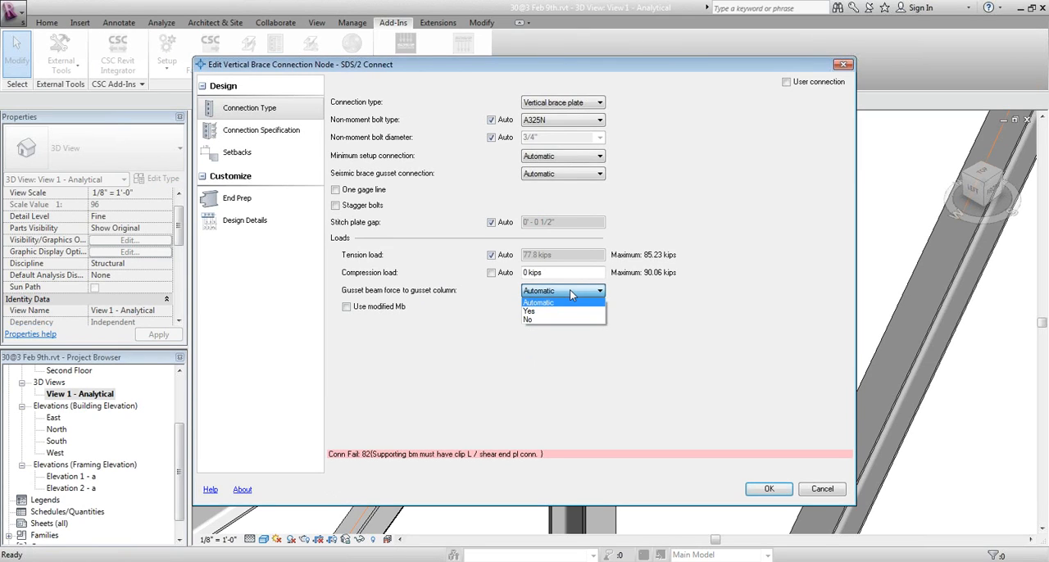
left_click(542, 311)
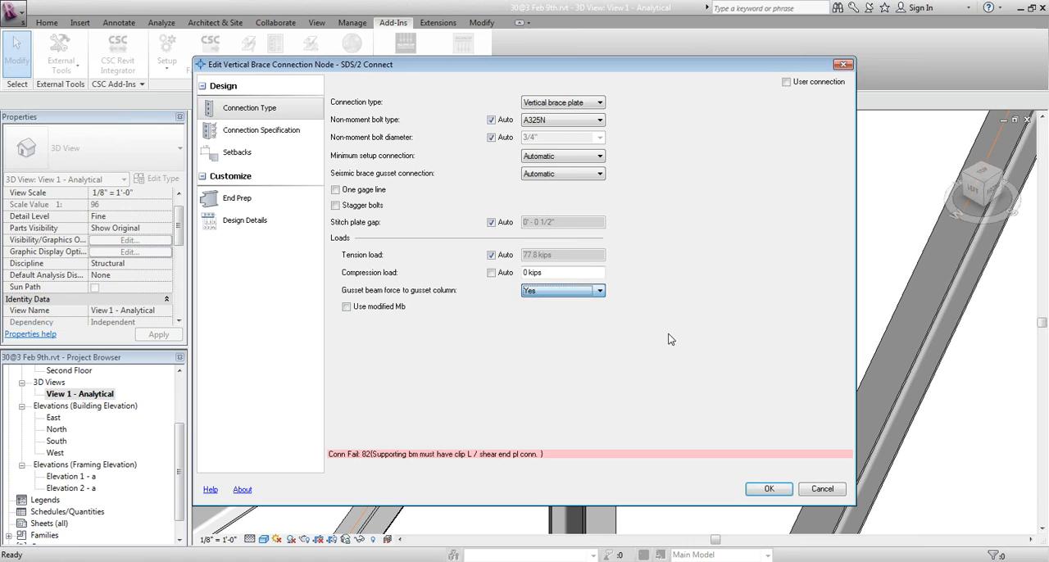
left_click(767, 490)
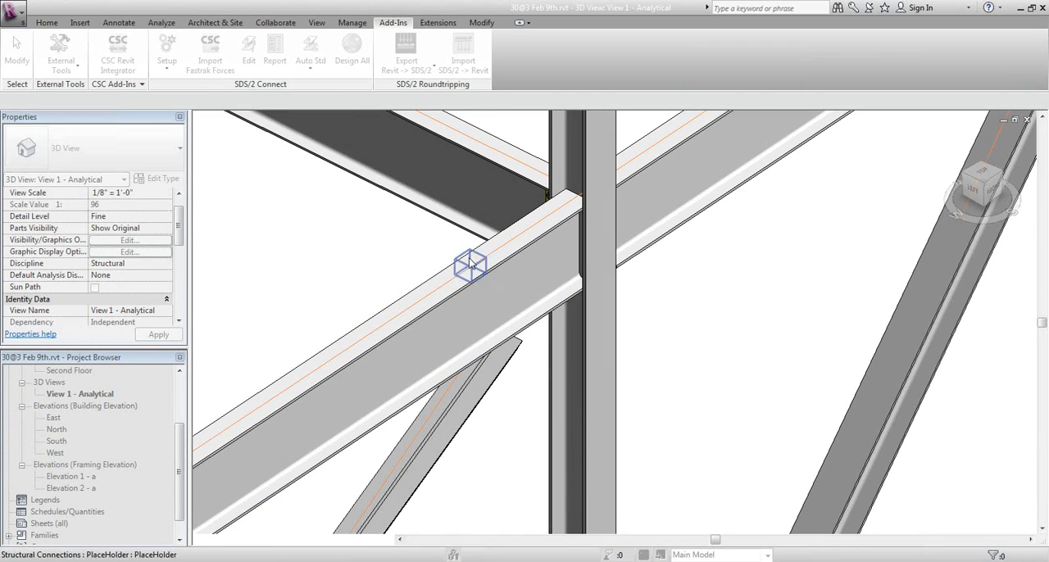
Set the non-moment bolt type of the beam connection above the brace to A325SC and finish editing
double_click(471, 264)
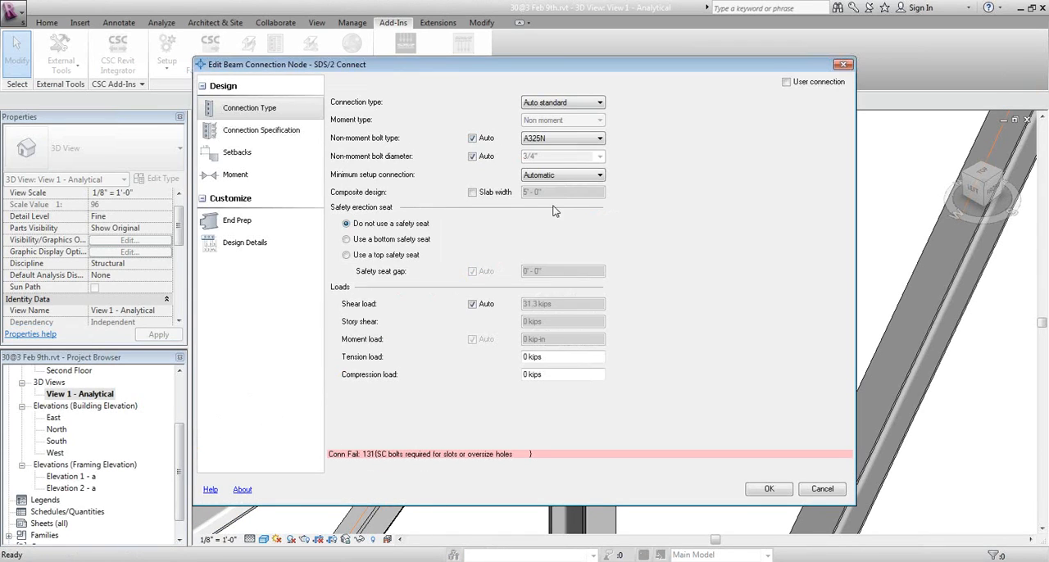
left_click(554, 138)
left_click(553, 158)
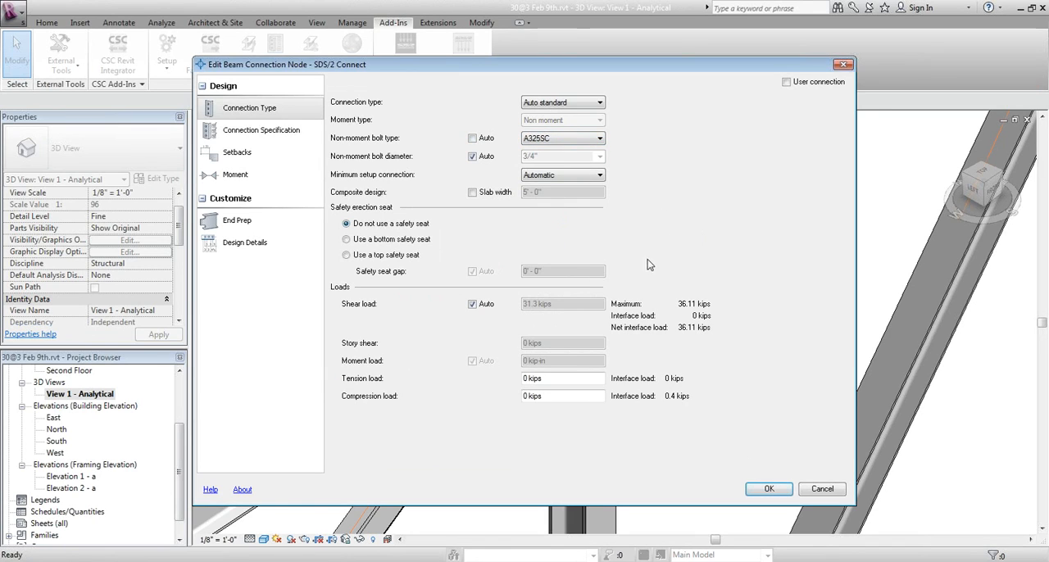
left_click(768, 492)
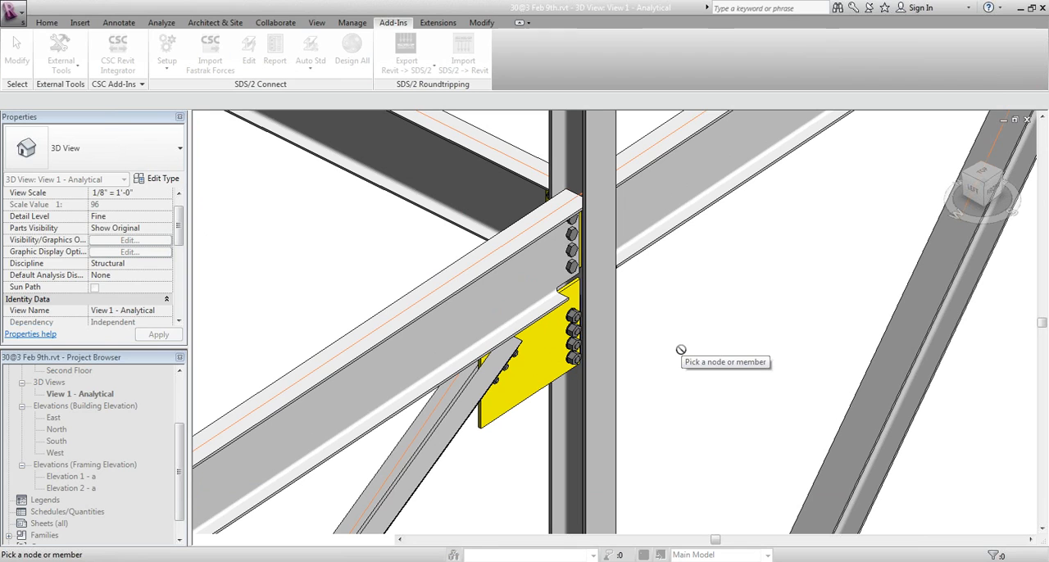
key("Escape")
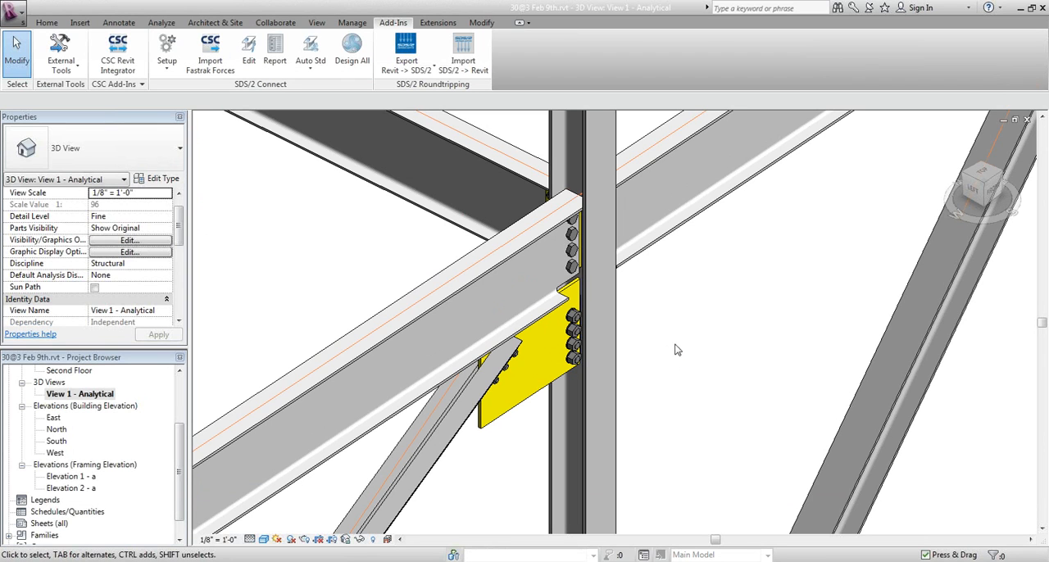
Set the gusset plate grade to Metal - Steel - ASTM A572 - Grade 50 for the failed lower end connection of the wide-flange vertical brace
middle_click_drag(701, 346, 645, 307)
scroll(644, 299, "down", 2)
middle_click_drag(665, 379, 595, 115)
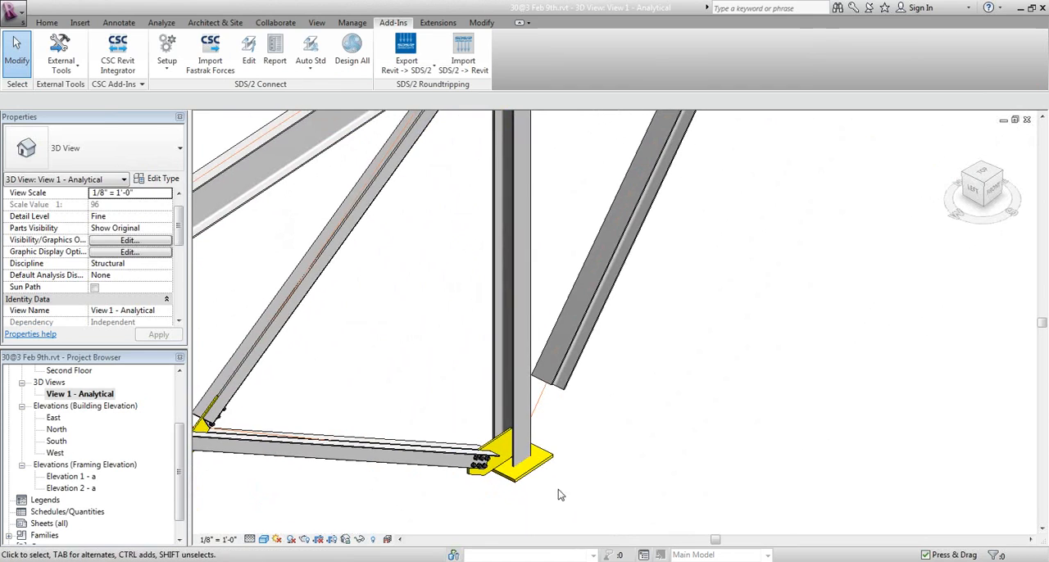
scroll(575, 486, "up", 2)
scroll(576, 490, "up", 1)
middle_click_drag(609, 400, 582, 411)
key("e")
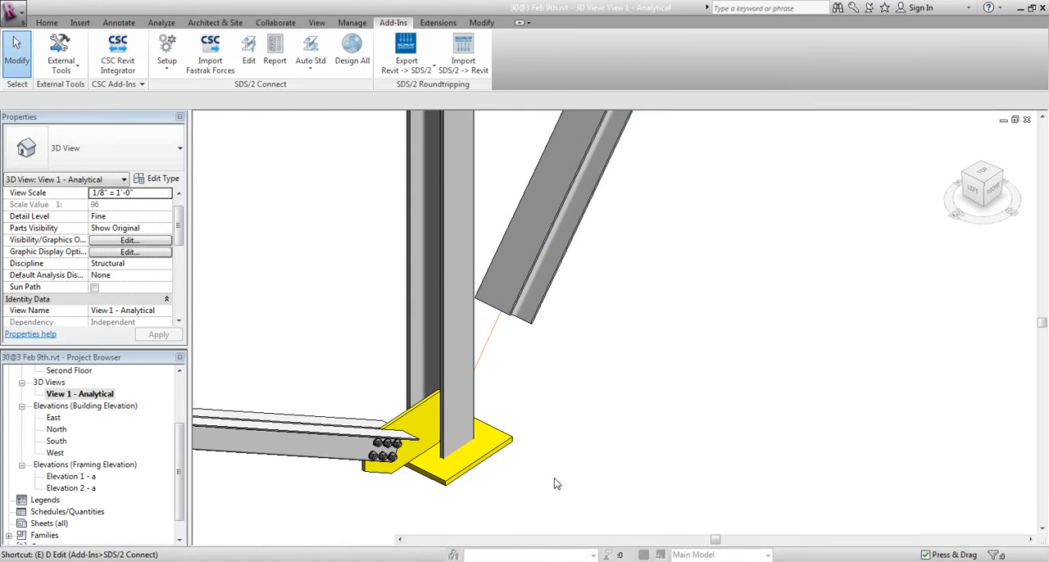
key("d")
left_click(531, 319)
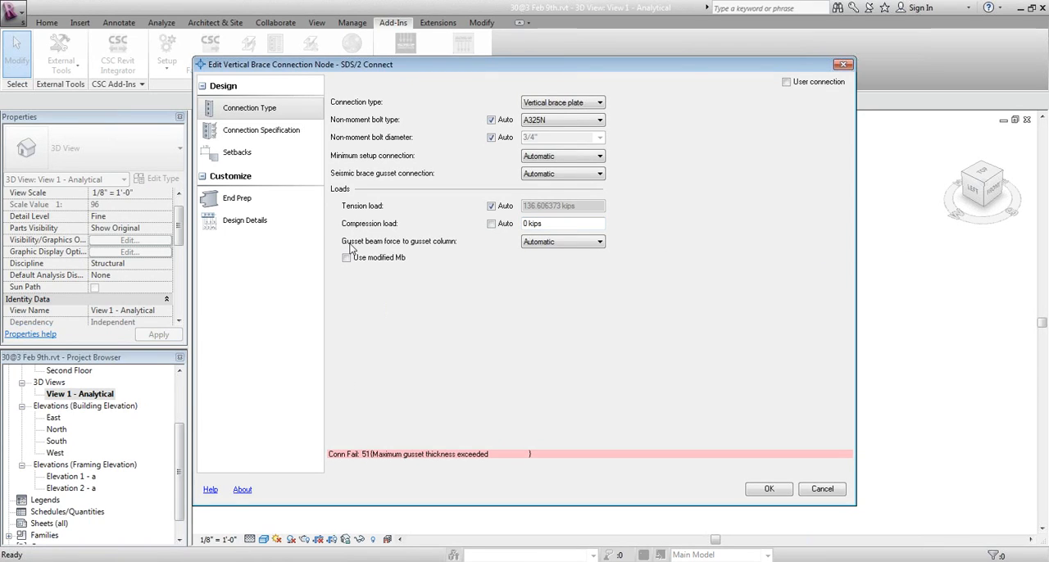
left_click(287, 136)
left_click(574, 105)
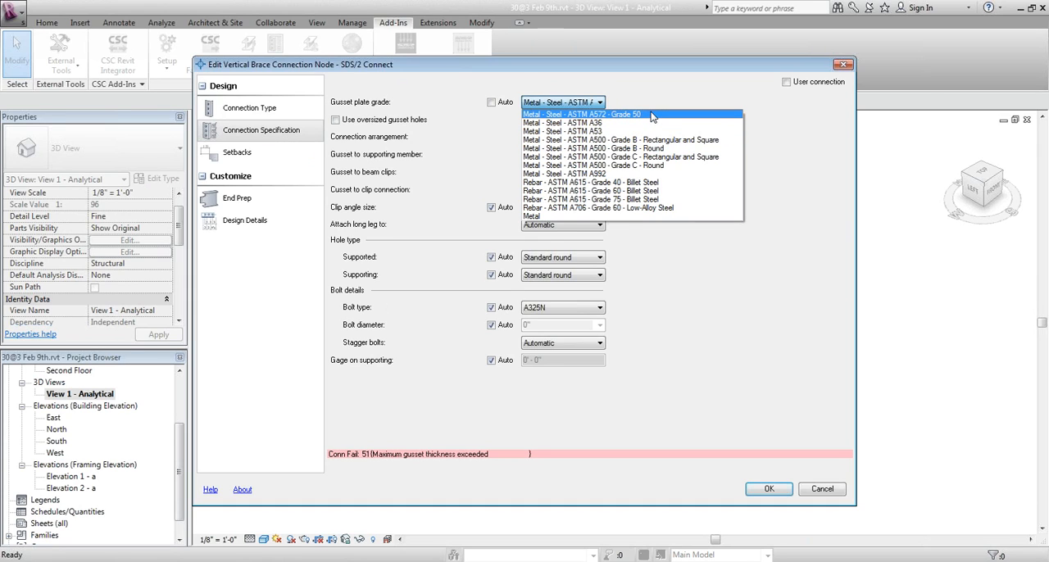
left_click(653, 115)
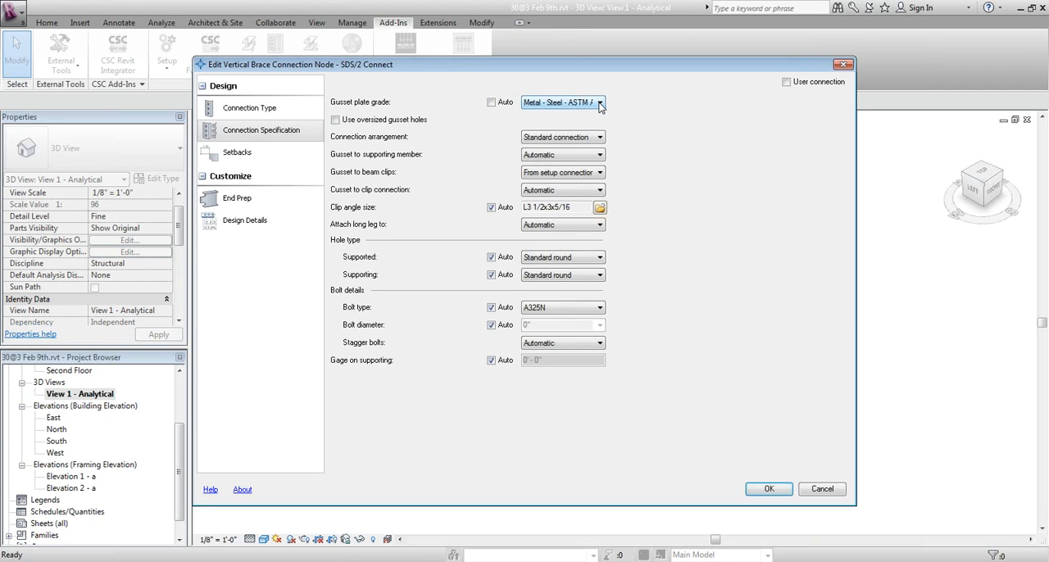
left_click(769, 489)
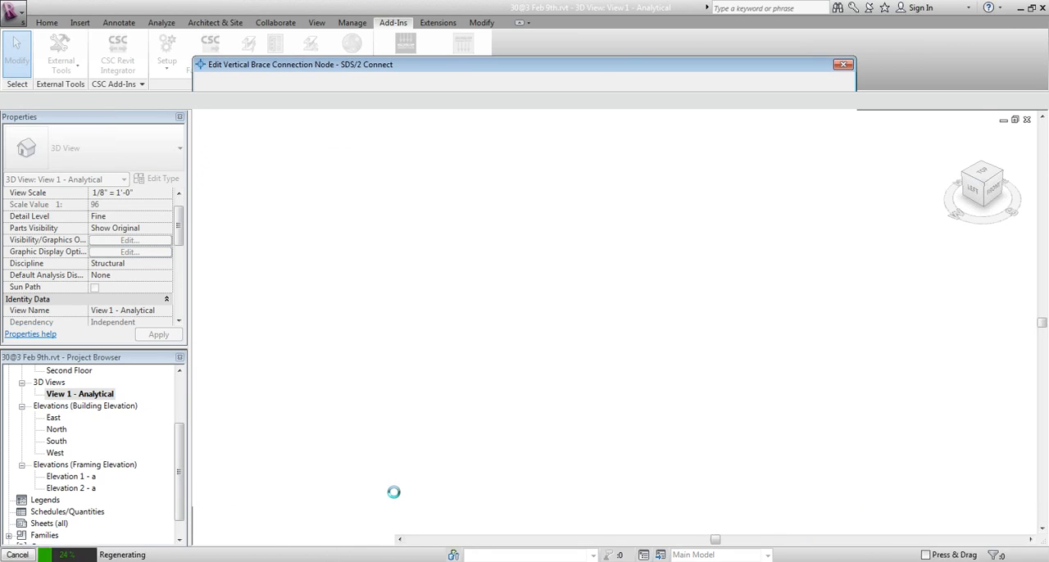
Change the connection arrangement to PaddlePlate at the W8X31 brace's lower end by the neighbouring column base plate, and finish editing
scroll(645, 401, "down", 3)
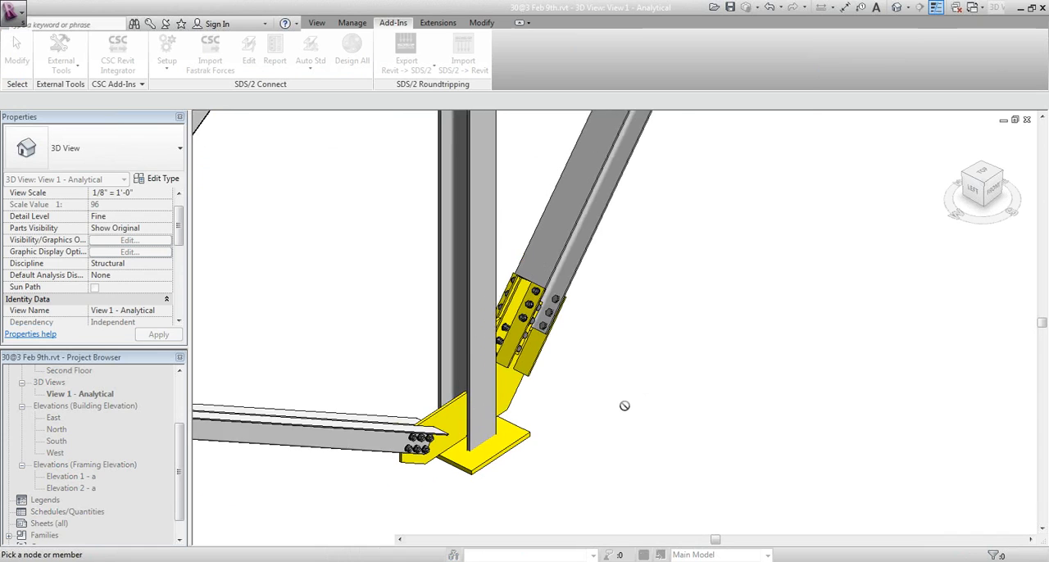
middle_click_drag(631, 391, 481, 474)
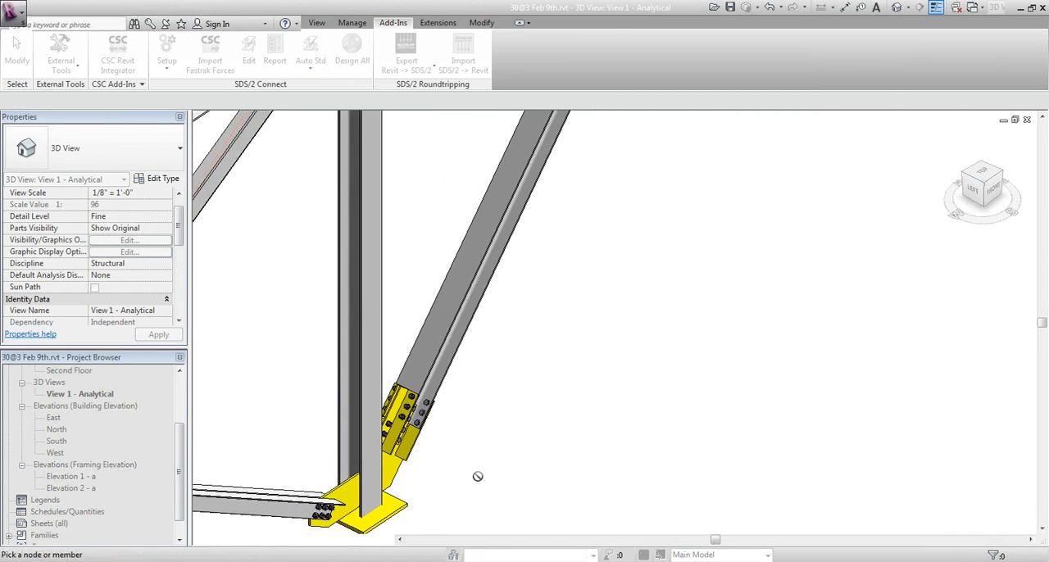
scroll(479, 475, "down", 3)
middle_click_drag(637, 267, 552, 517)
scroll(587, 248, "up", 1)
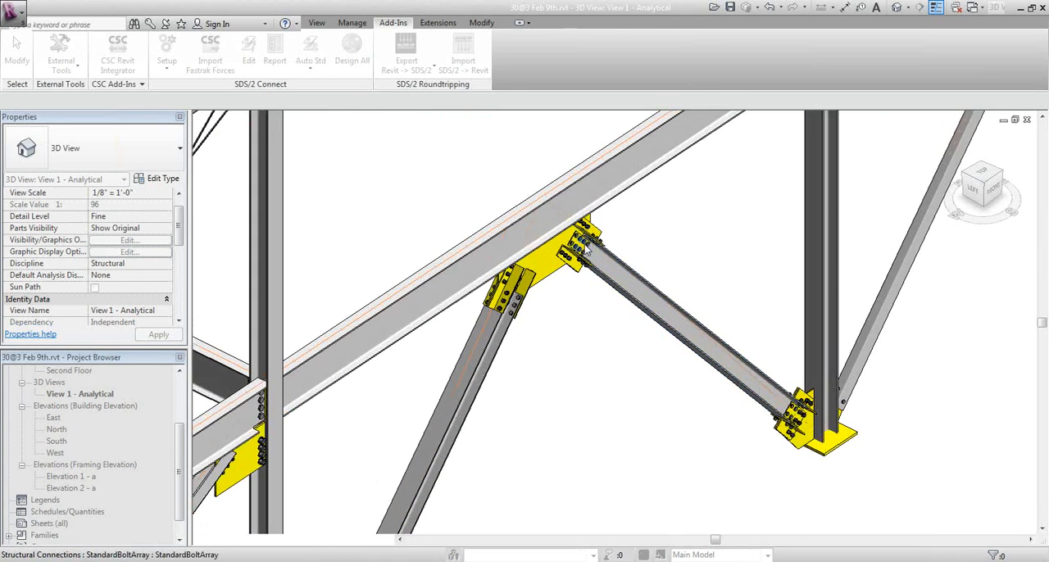
middle_click_drag(771, 441, 581, 426)
scroll(648, 427, "up", 4)
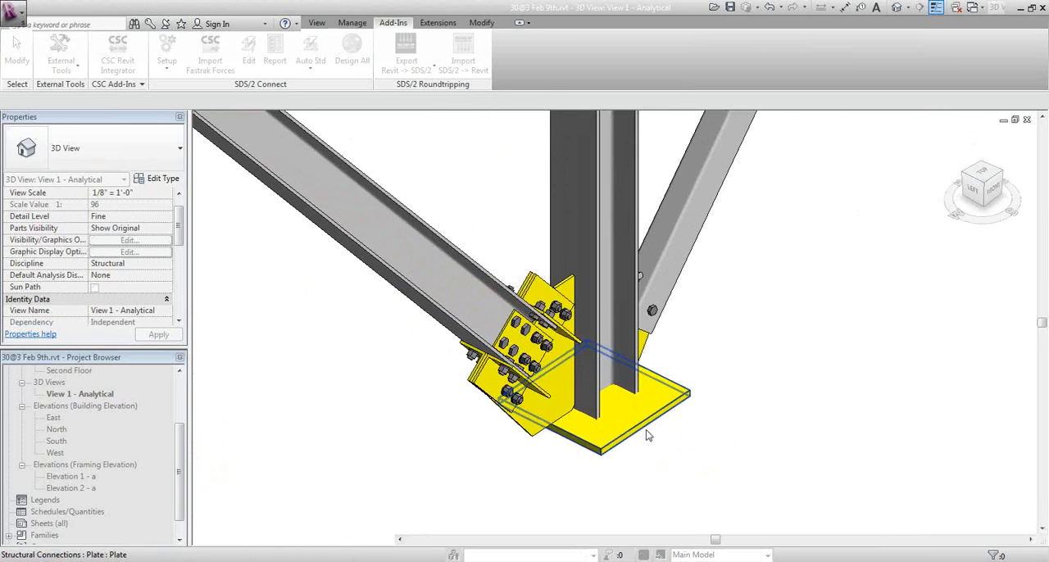
scroll(648, 435, "up", 1)
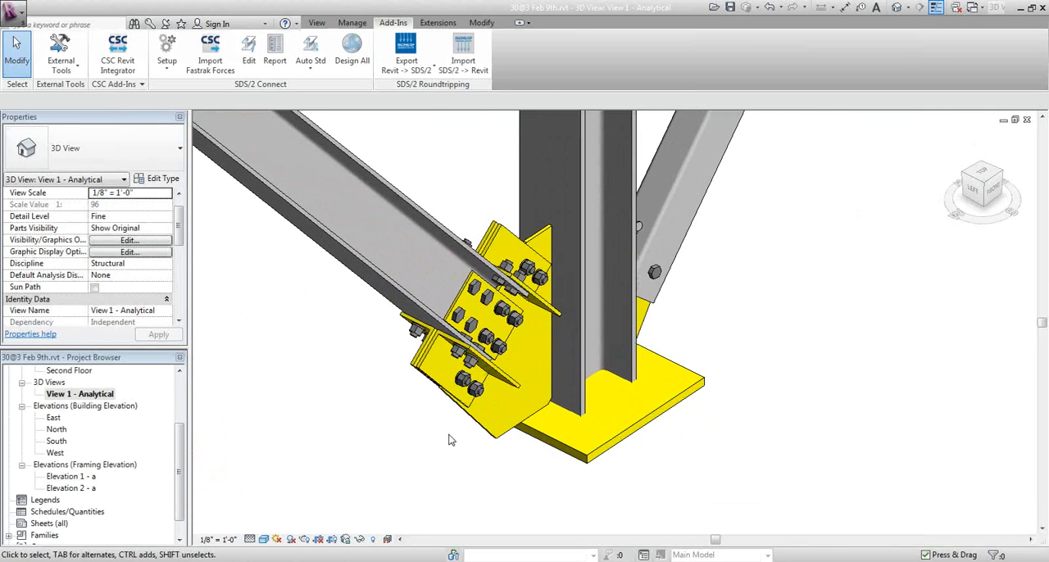
middle_click_drag(352, 373, 365, 394)
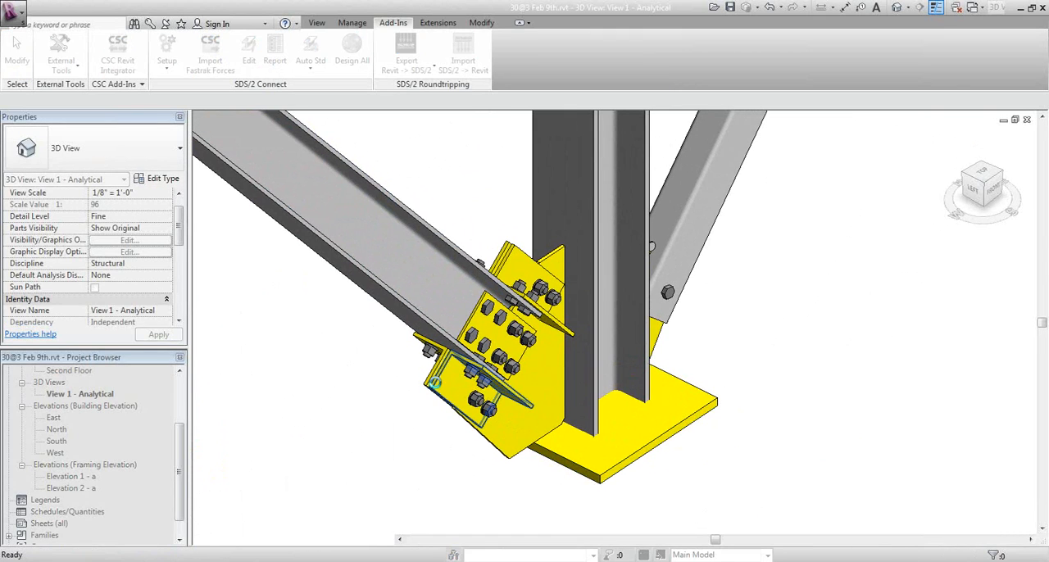
double_click(436, 384)
left_click(300, 133)
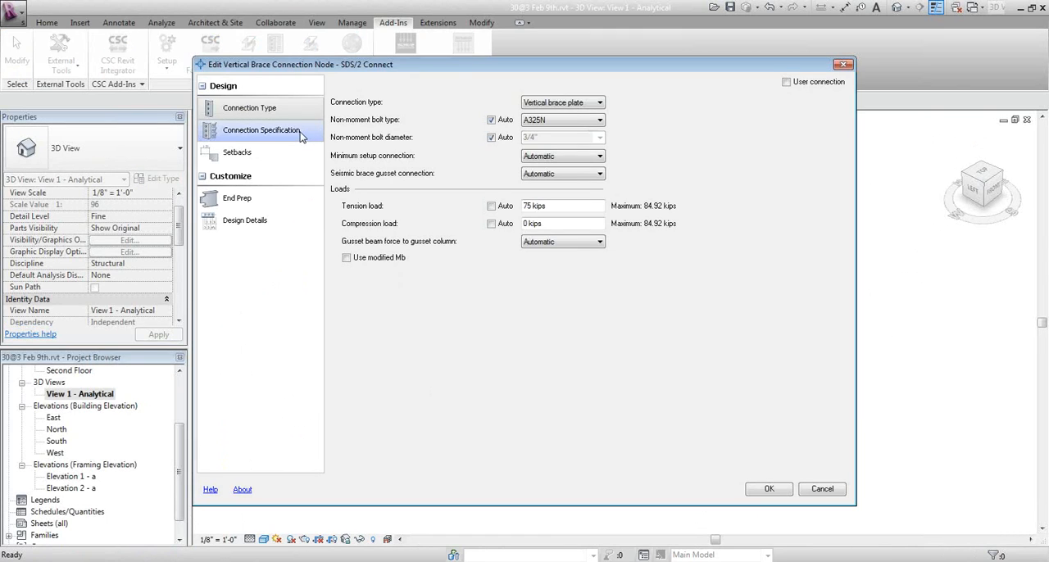
left_click(556, 138)
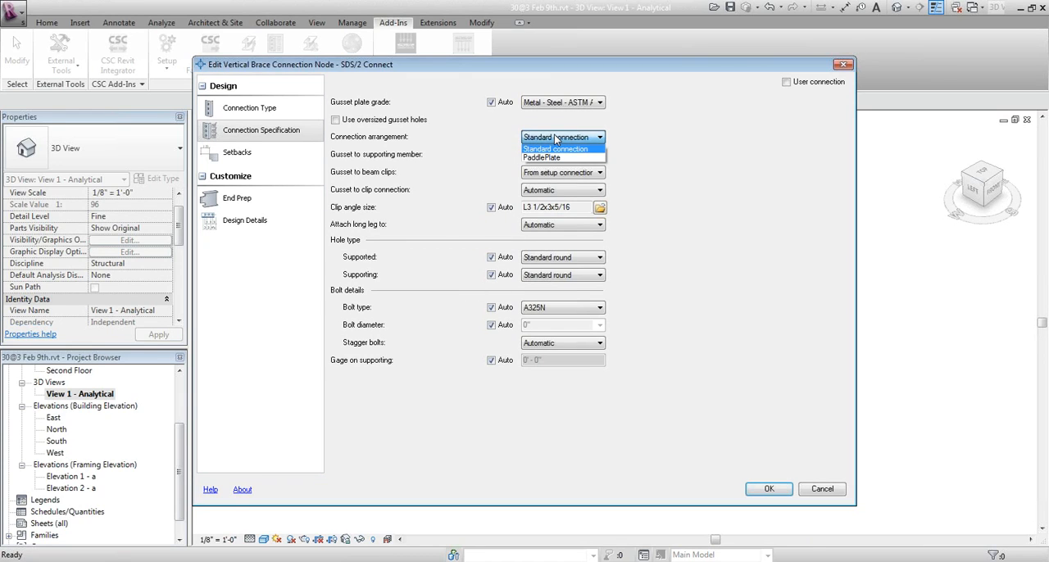
left_click(574, 157)
left_click(770, 490)
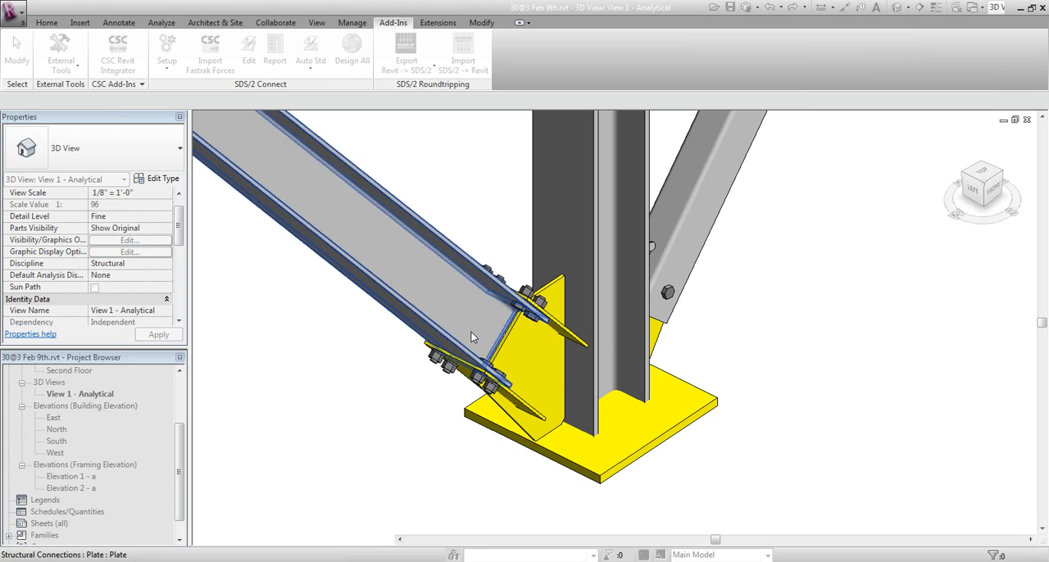
key("Escape")
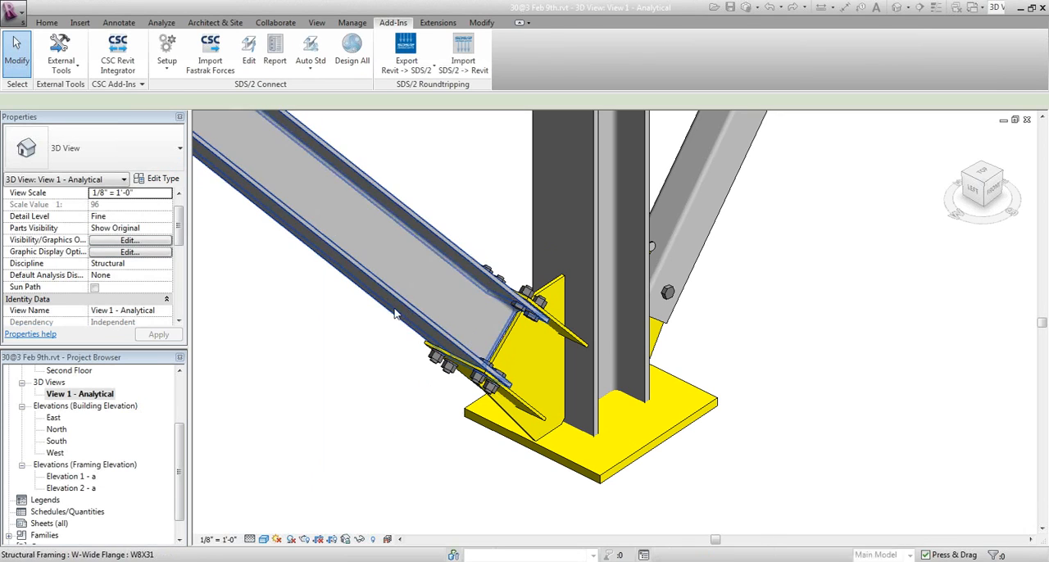
Set the cross-section rotation of the W8X31 vertical brace to 90 degrees
left_click(399, 322)
left_click(115, 230)
double_click(115, 229)
type("90")
key("Tab")
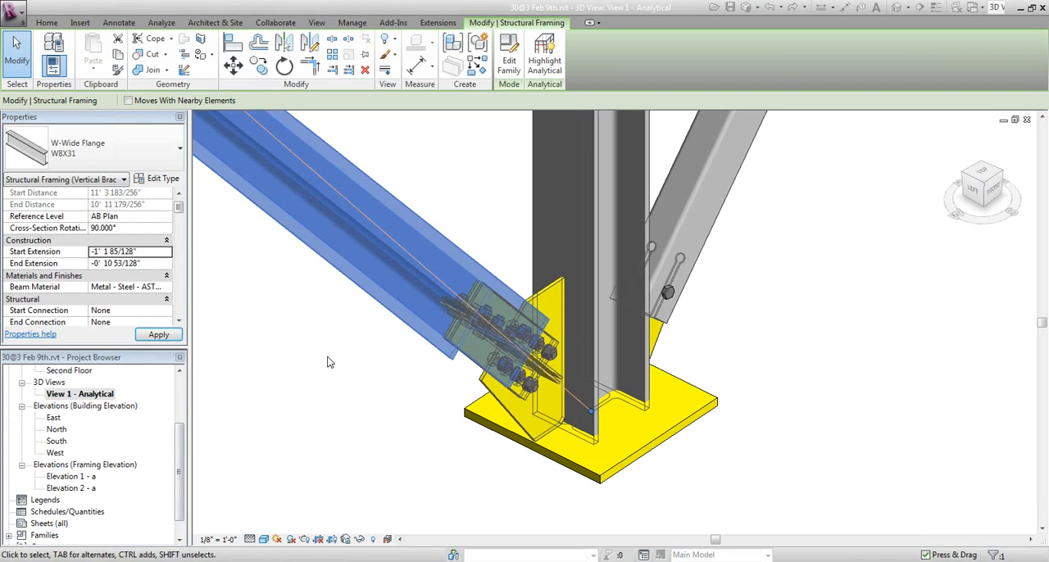
left_click(327, 362)
Set the connection arrangement of the rotated W8X31 brace's lower end to Flange gussets and finish editing
middle_click_drag(417, 391, 344, 404)
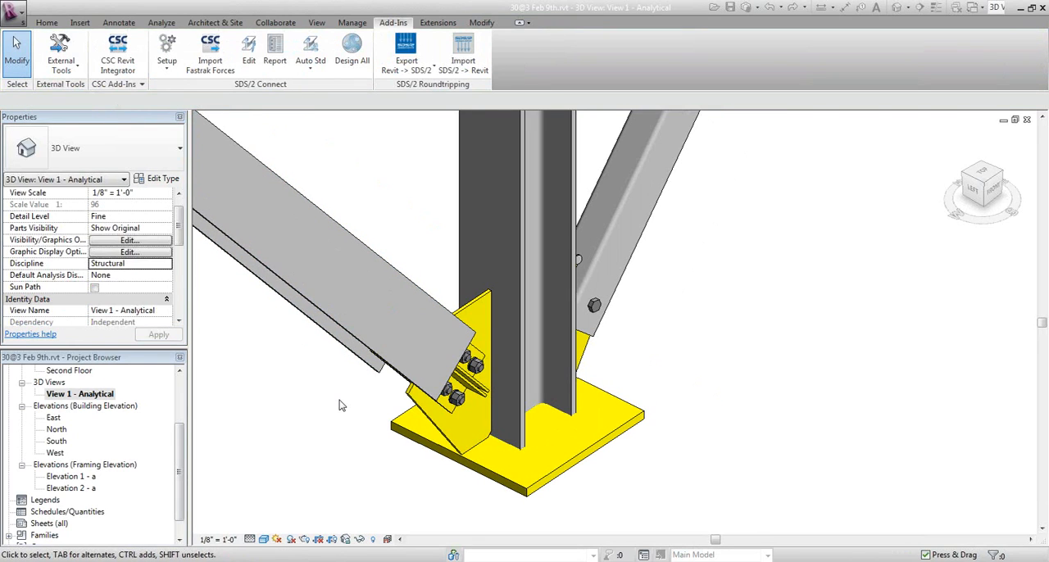
key("e")
key("d")
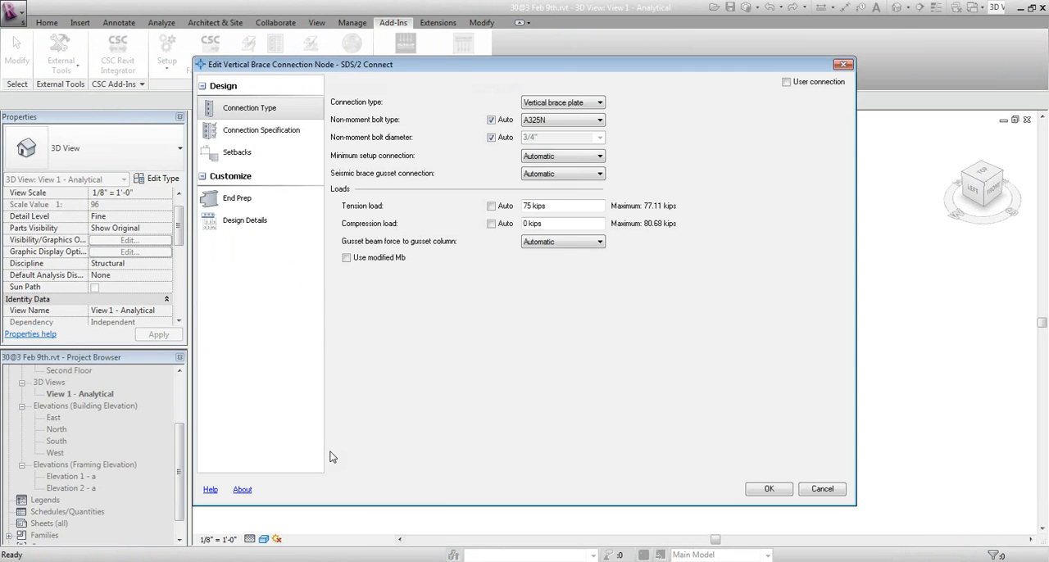
left_click(286, 133)
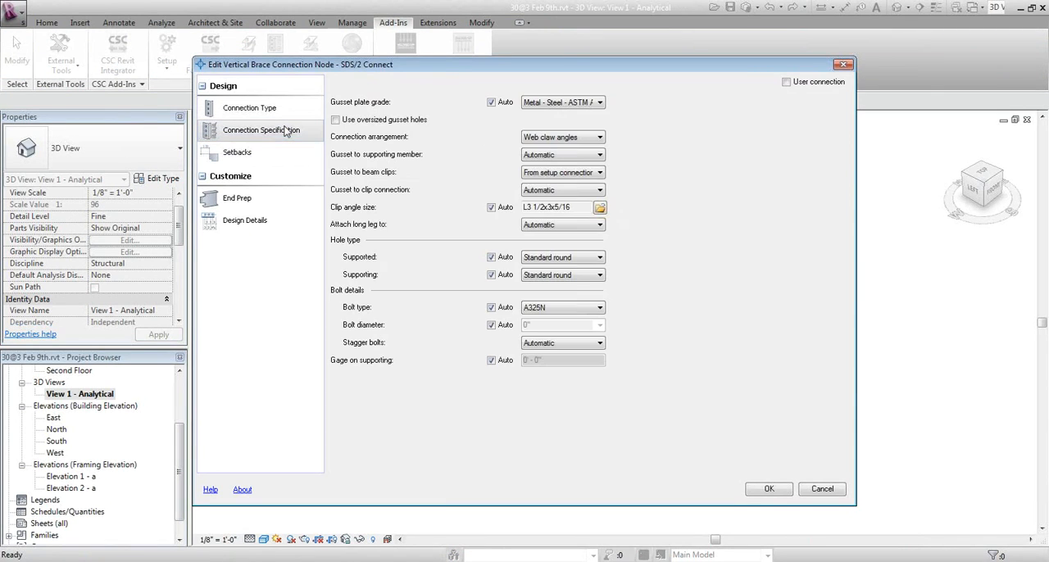
left_click(568, 138)
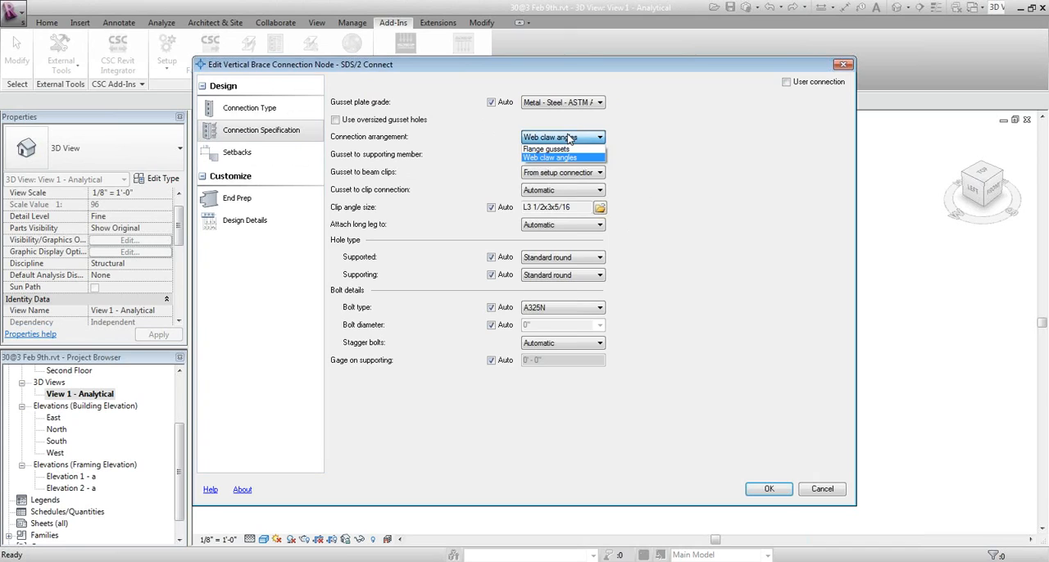
left_click(566, 150)
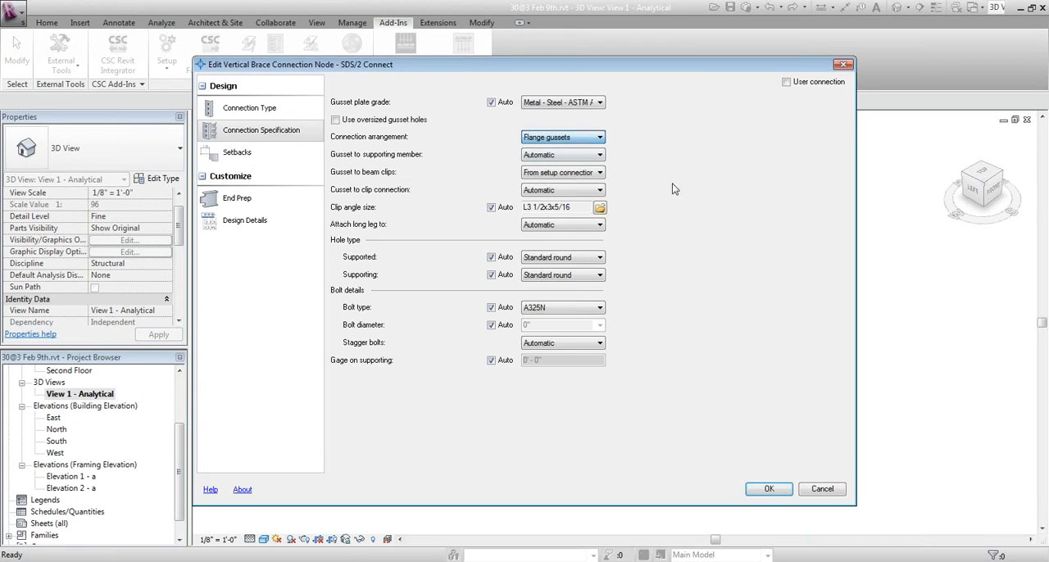
left_click(763, 490)
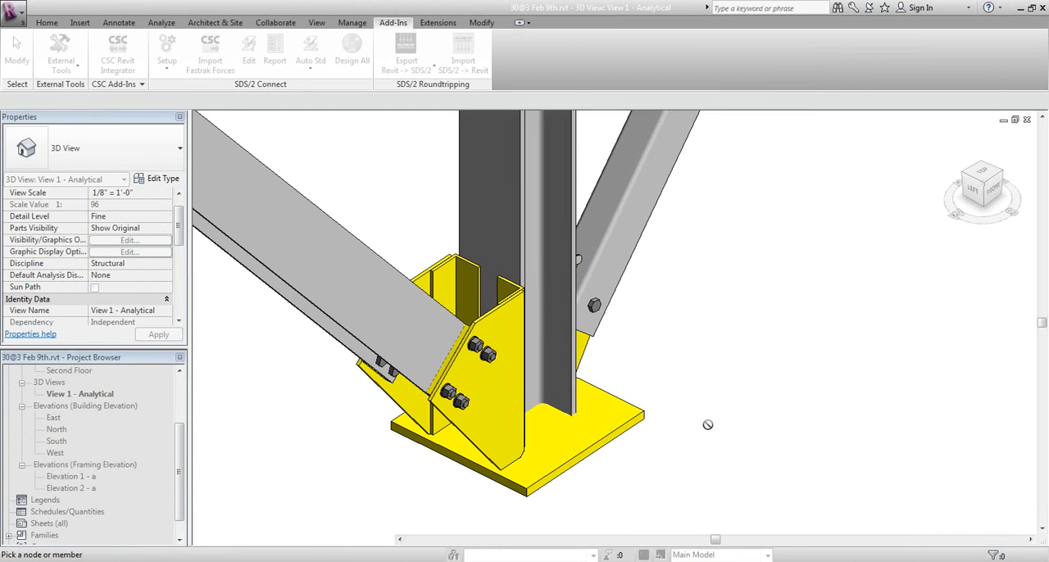
key("Escape")
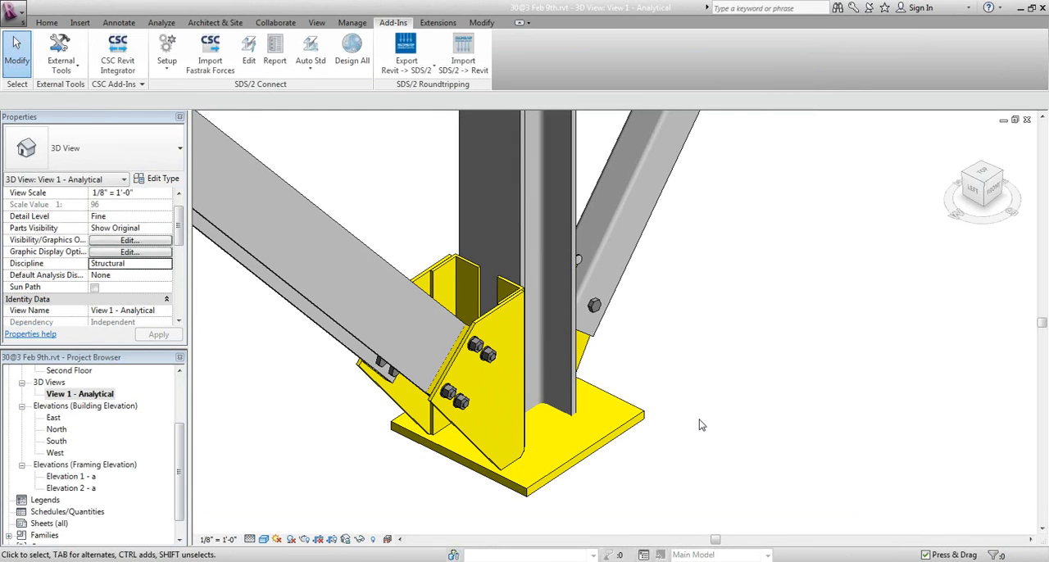
Examine the flange gusset plates and their bolts at the rotated brace's lower end from several angles
scroll(475, 351, "up", 3)
left_click(475, 350)
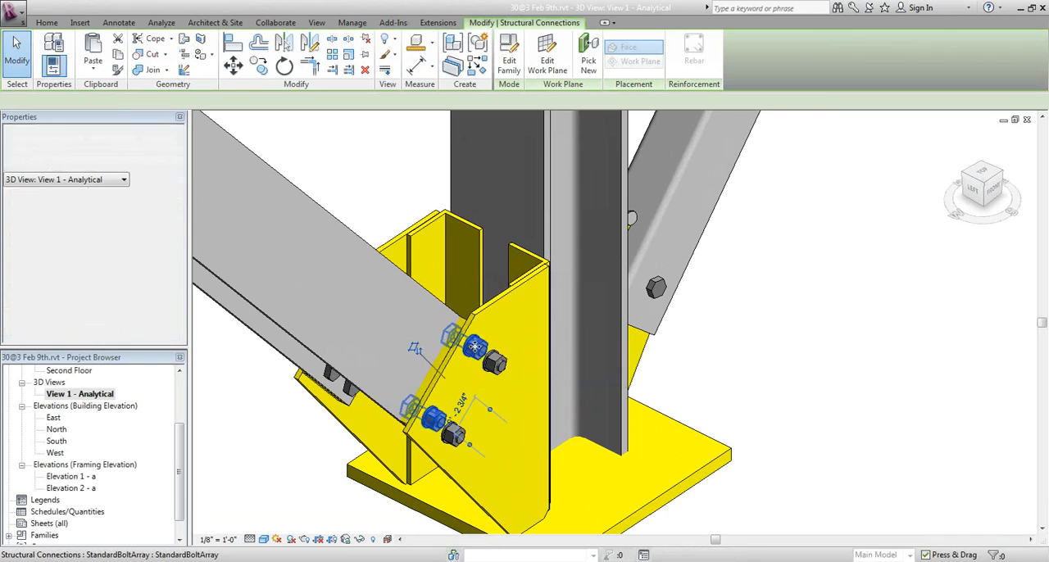
middle_click_drag(476, 351, 468, 425, "shift")
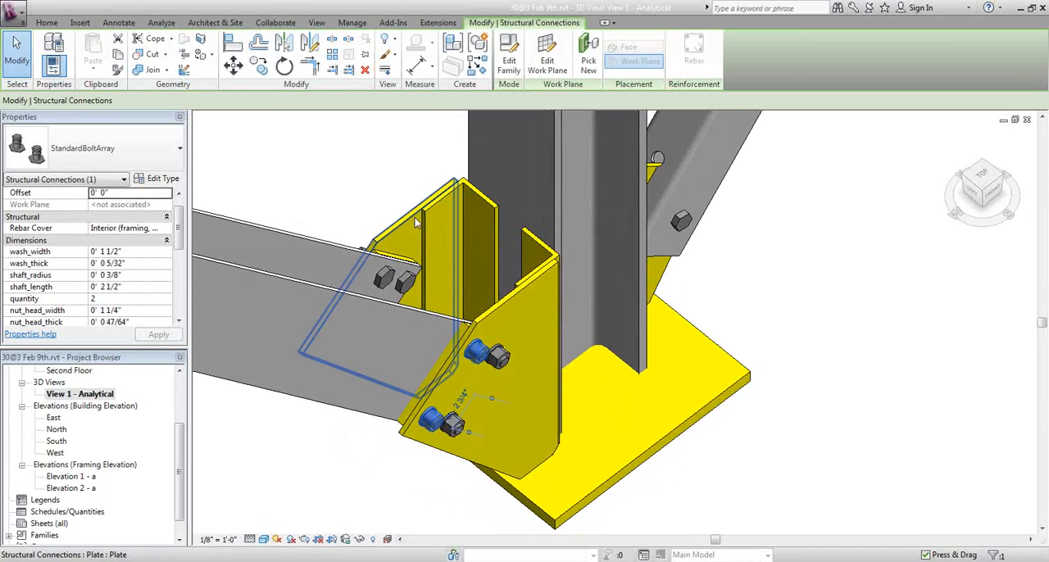
left_click(342, 164)
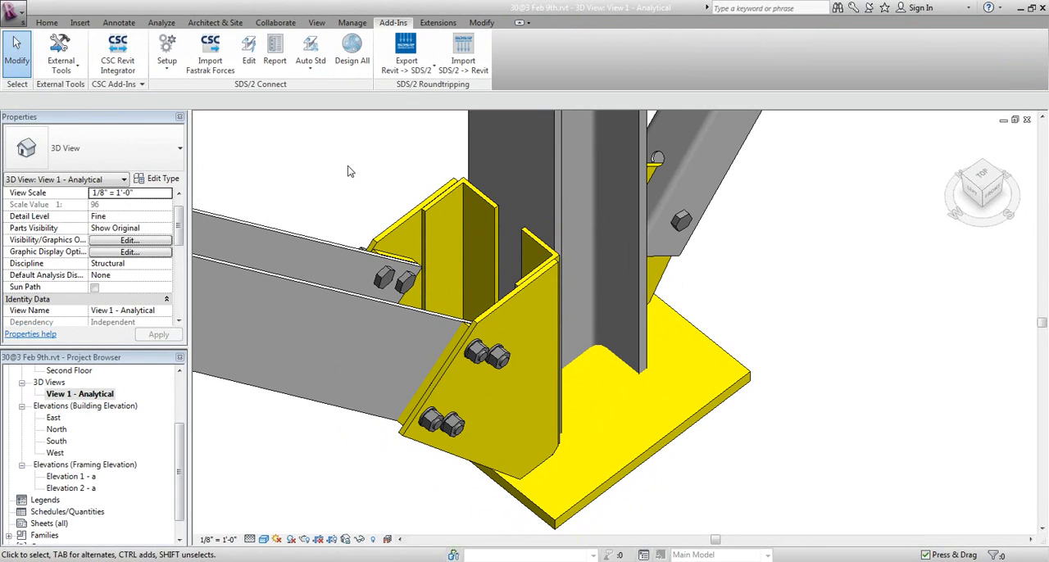
scroll(382, 175, "down", 1)
middle_click_drag(382, 176, 270, 250)
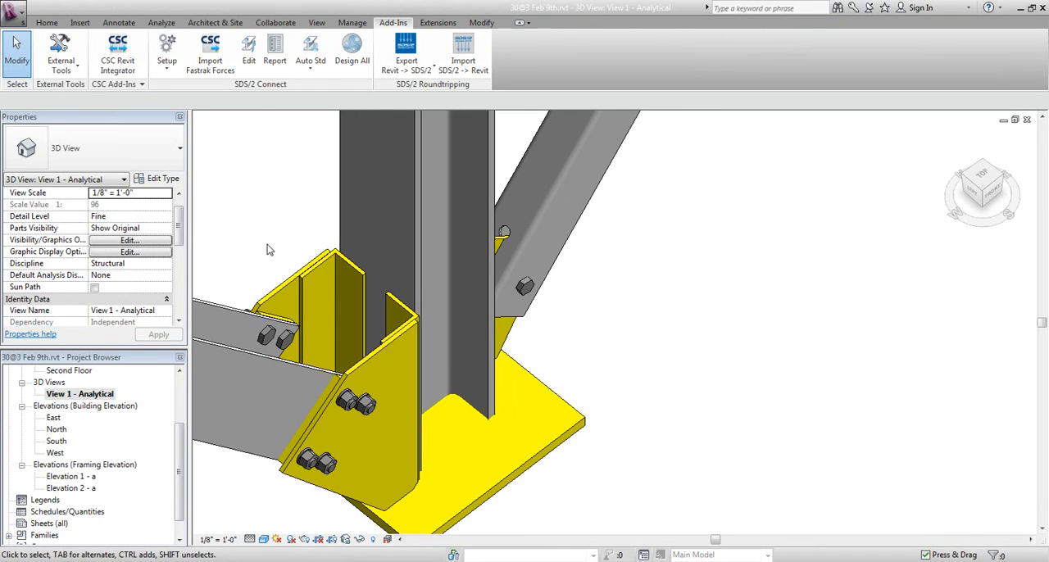
scroll(267, 252, "down", 1)
scroll(267, 254, "down", 2)
middle_click_drag(273, 259, 226, 282)
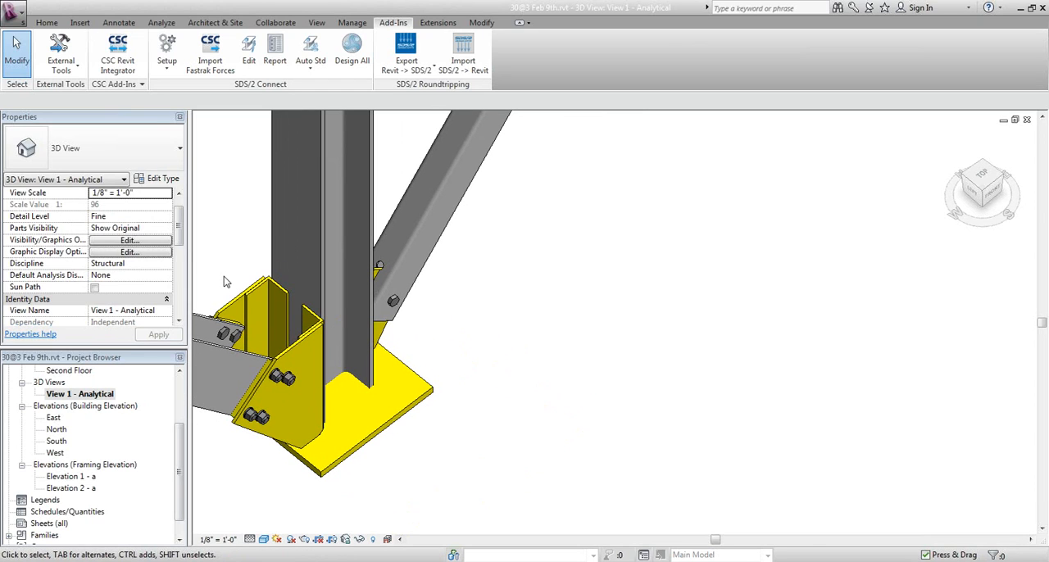
Try the Bolted end fitting at the lower end of the vertical brace with the single gusset plate beside the column base
middle_click_drag(445, 359, 421, 376)
scroll(374, 319, "up", 1)
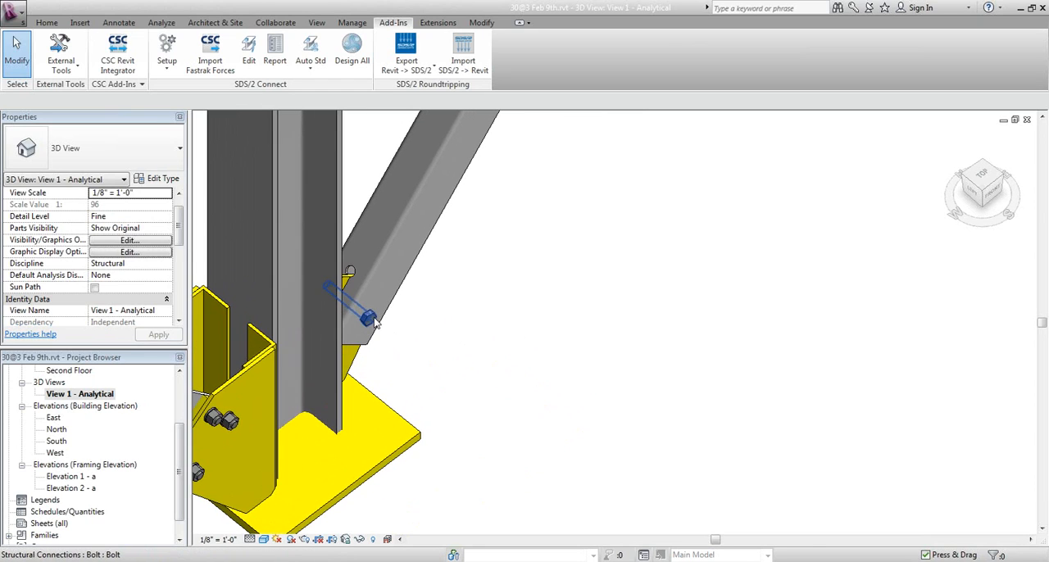
left_click(370, 318)
middle_click_drag(371, 319, 481, 387, "shift")
left_click(481, 387)
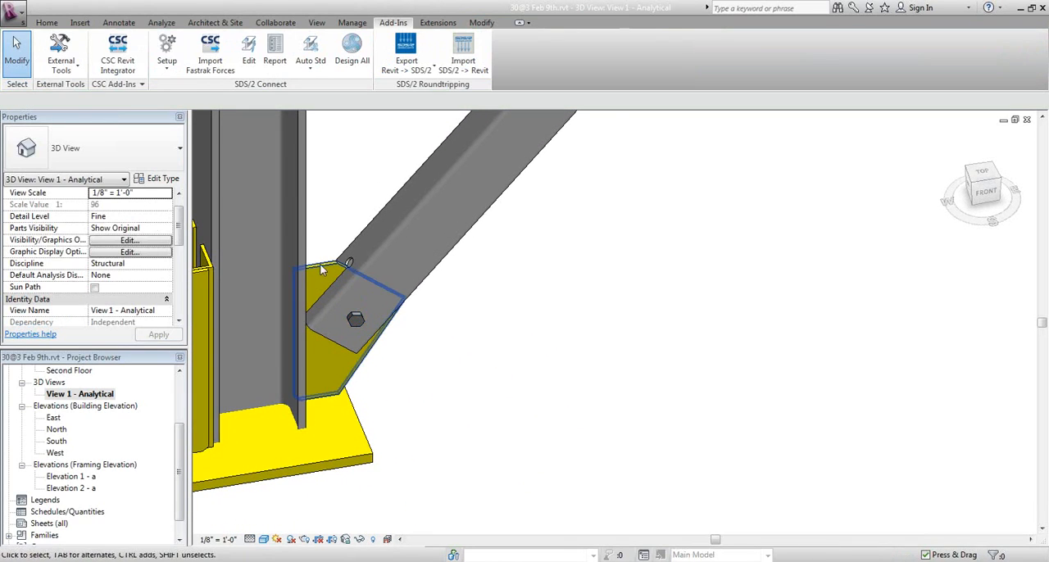
scroll(336, 241, "up", 1)
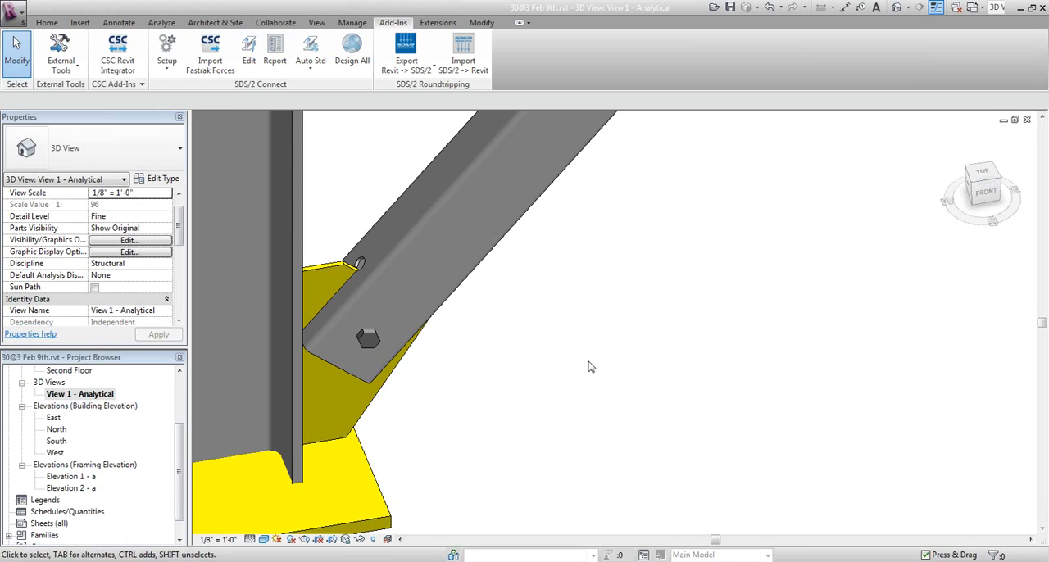
key("e")
key("s")
left_click(372, 338)
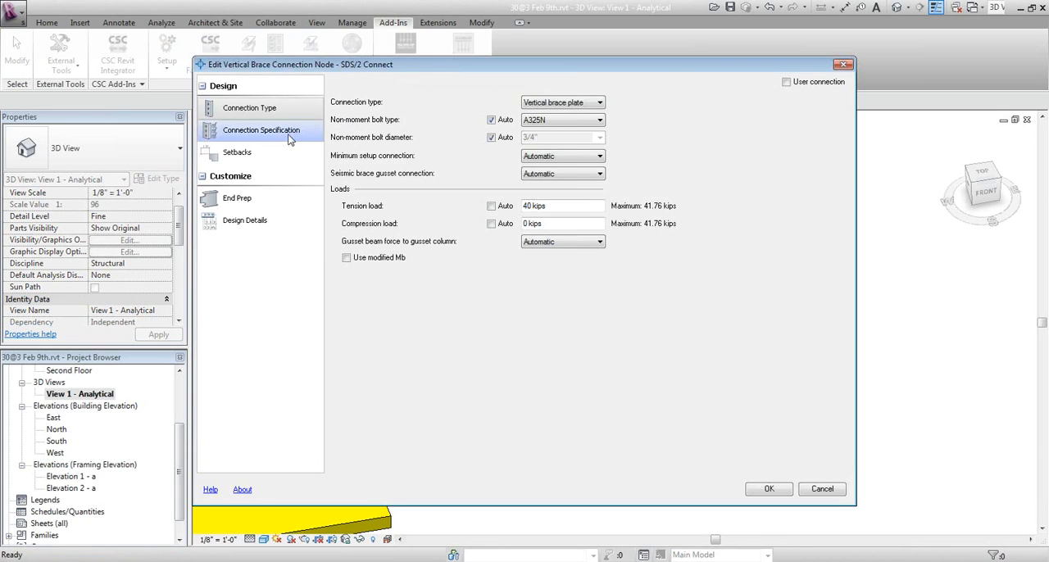
left_click(288, 140)
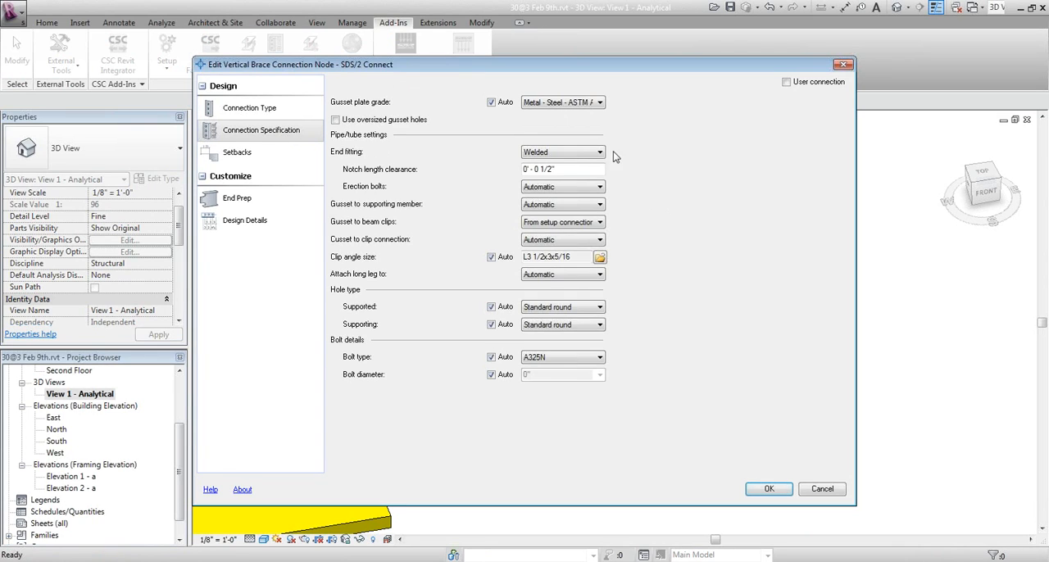
left_click(595, 154)
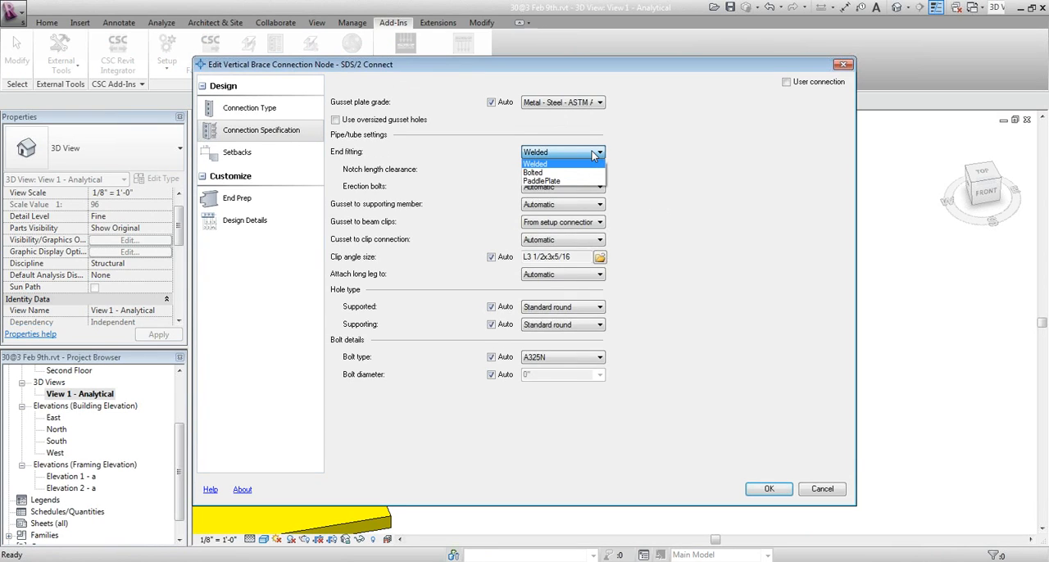
left_click(541, 173)
left_click(767, 488)
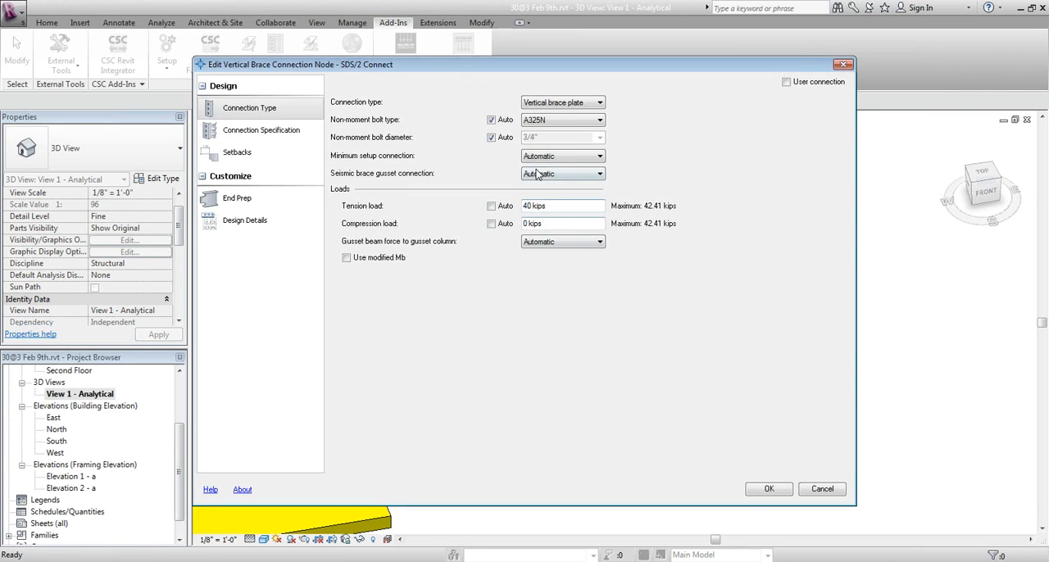
Set the end fitting of that vertical brace's lower connection to PaddlePlate and apply it
left_click(303, 133)
left_click(564, 153)
left_click(557, 181)
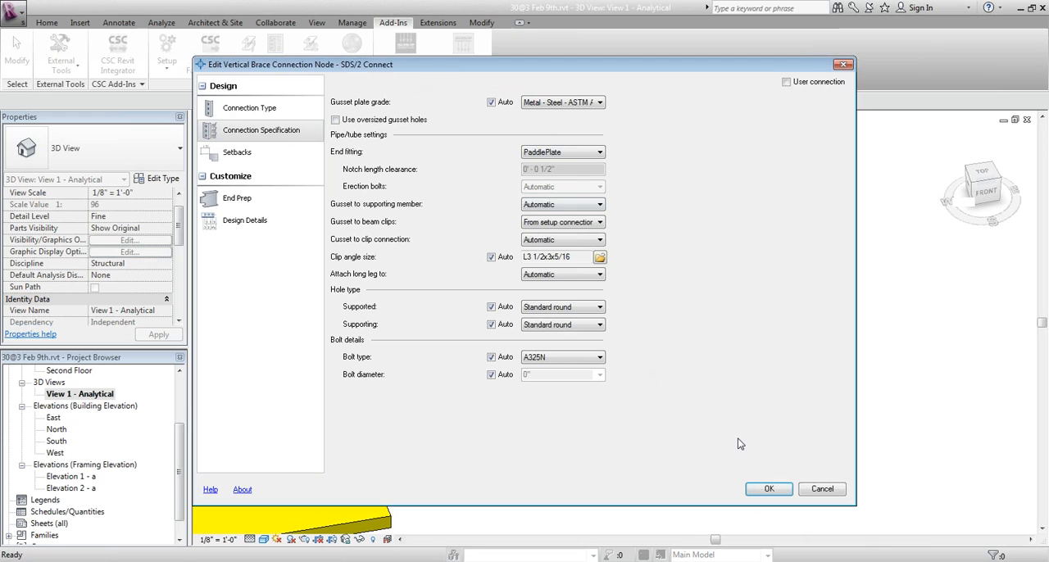
left_click(765, 490)
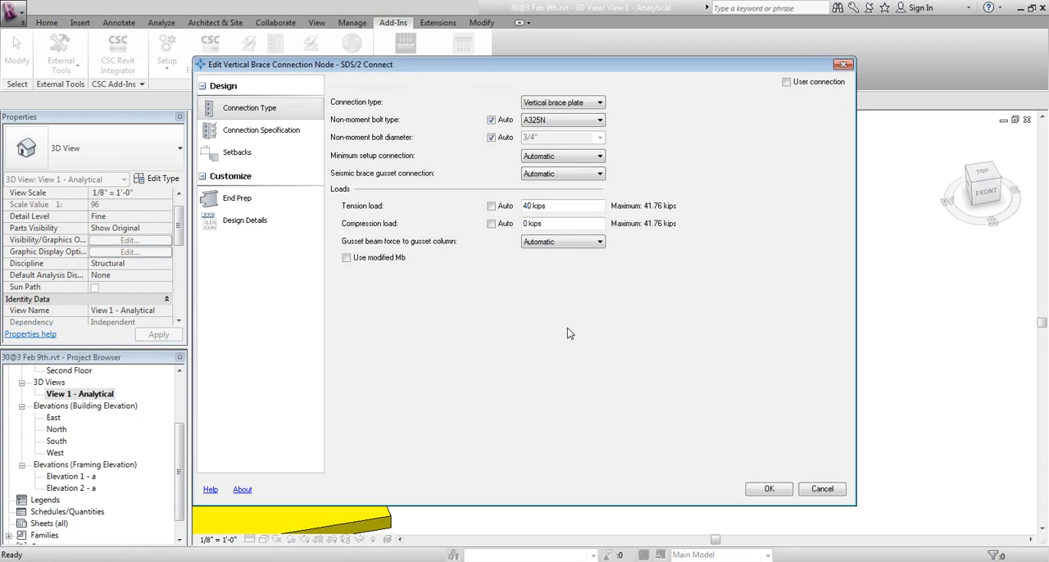
Switch the tension load of the paddle-plate brace connection to automatic calculation and apply it
left_click(491, 206)
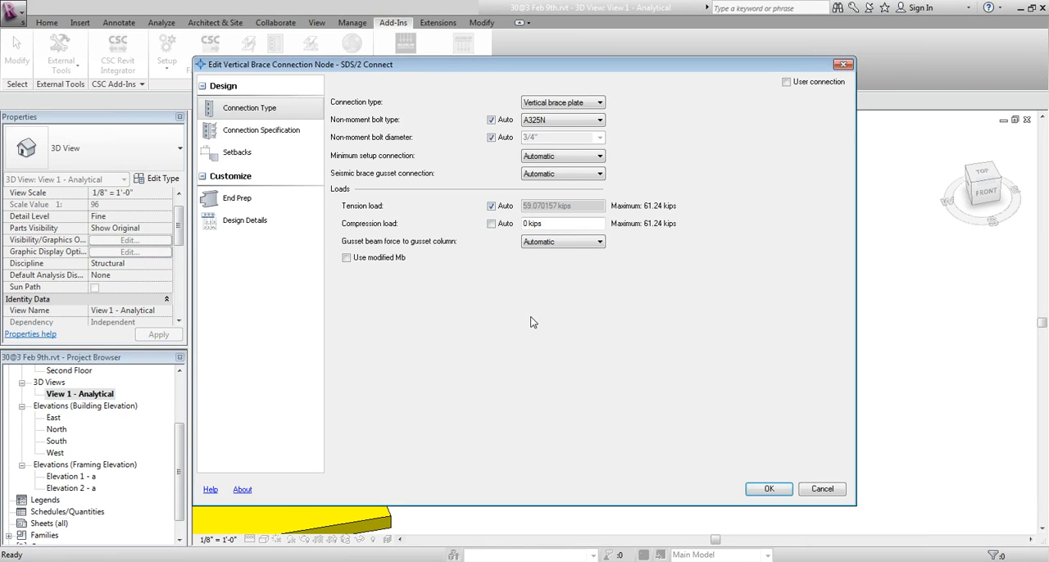
left_click(525, 338)
left_click(769, 489)
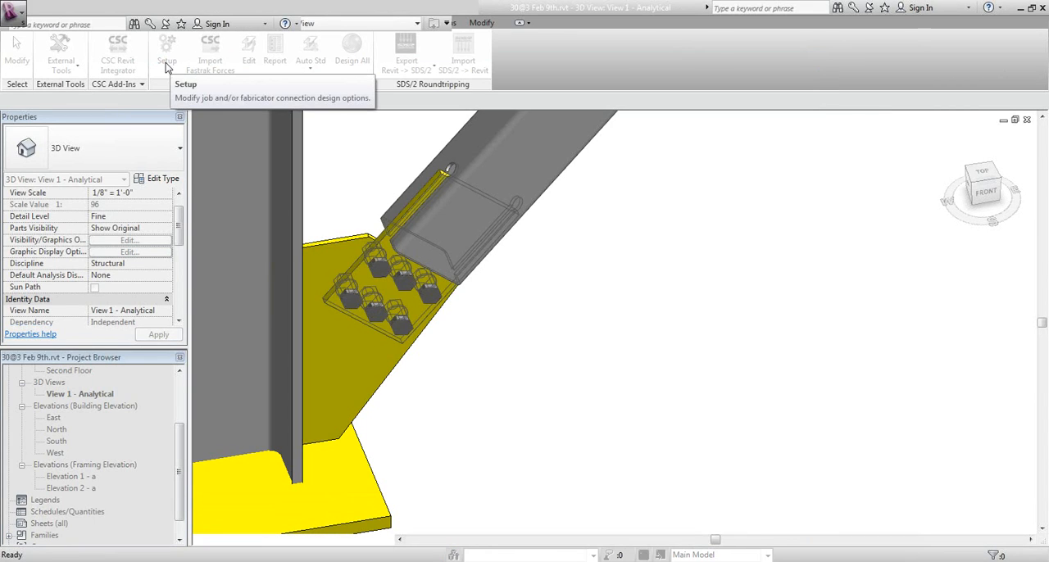
Review the percentages of allowable load for braces in the job's Design Criteria, leaving the setup without saving
left_click(166, 64)
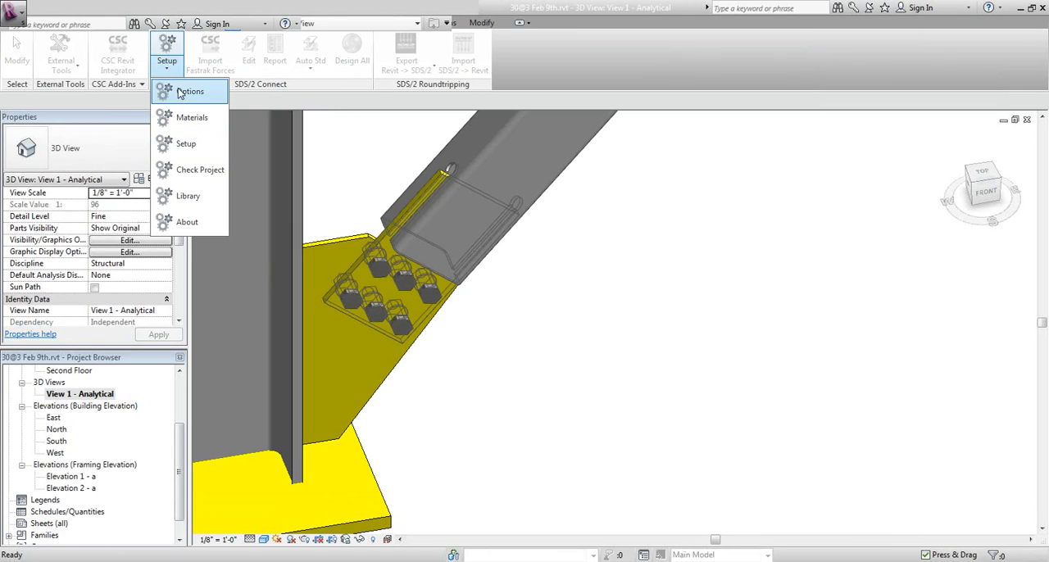
left_click(185, 147)
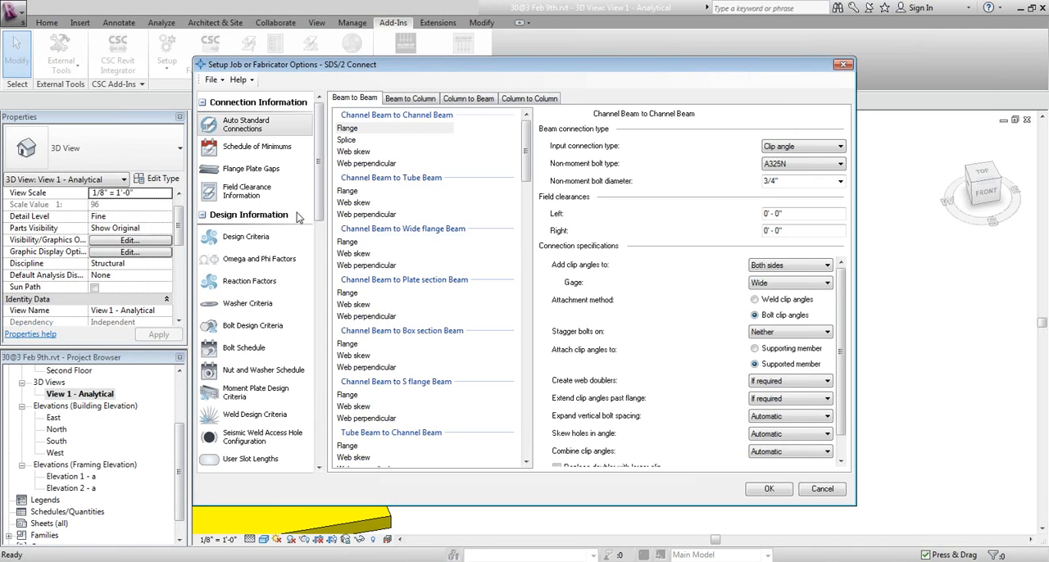
left_click(256, 239)
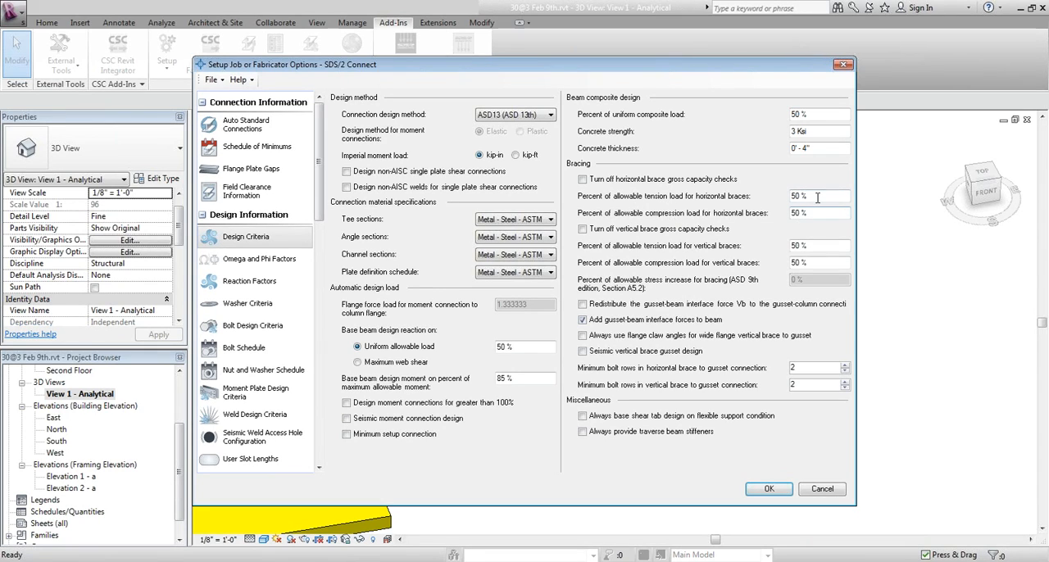
mouse_move(817, 197)
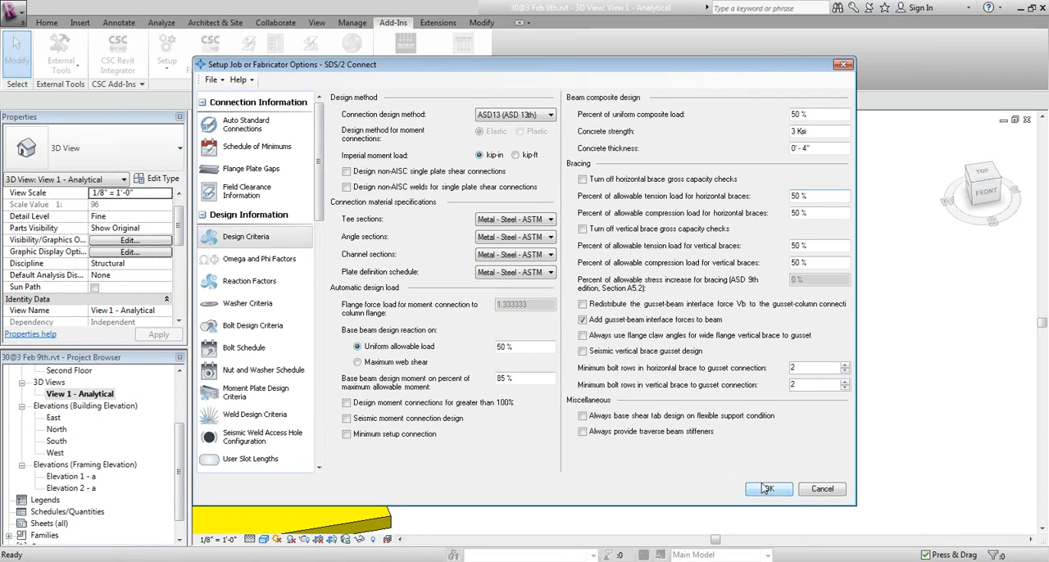
left_click(815, 492)
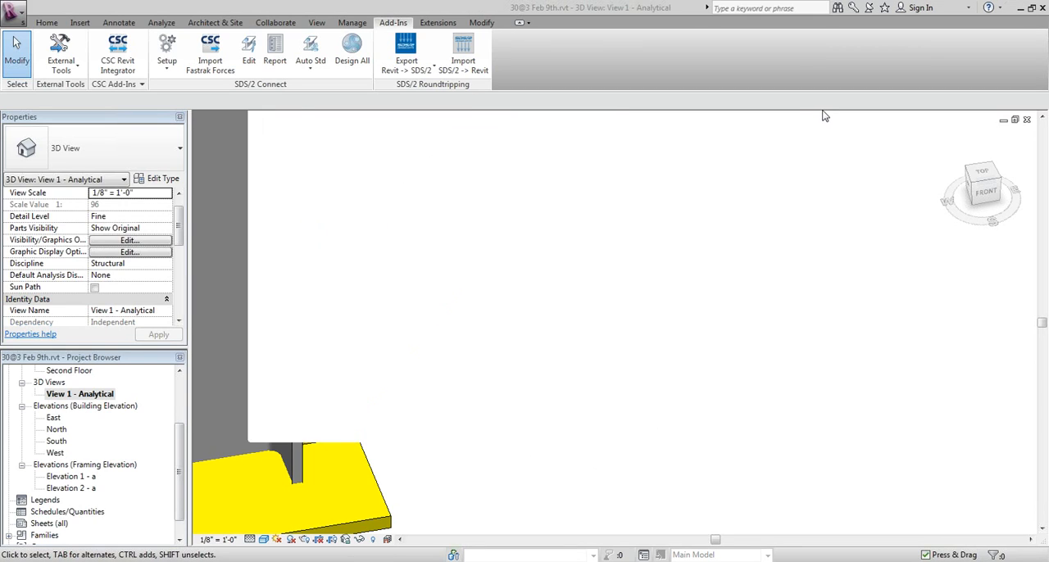
Change the connection type at the column's base plate to Auto standard, and check the adjoining vertical brace's connection
scroll(514, 317, "down", 2)
middle_click_drag(567, 304, 613, 280)
key("e")
key("d")
left_click(393, 419)
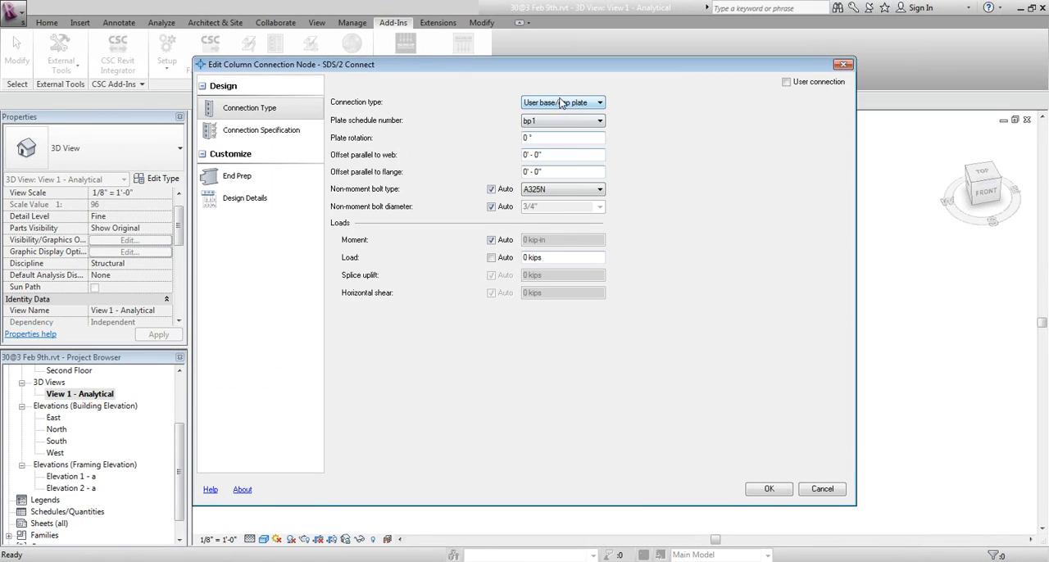
left_click(560, 103)
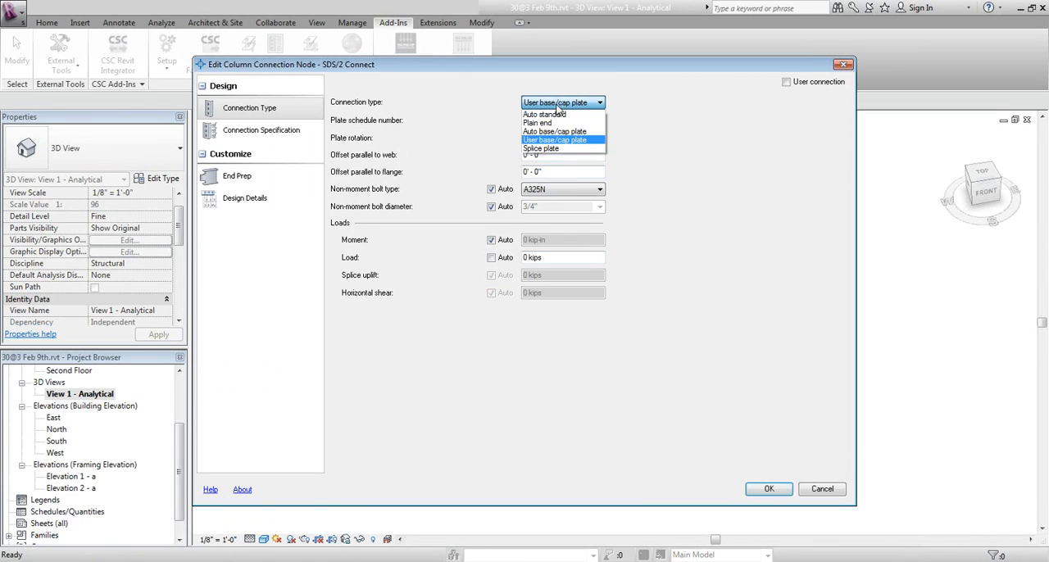
left_click(556, 114)
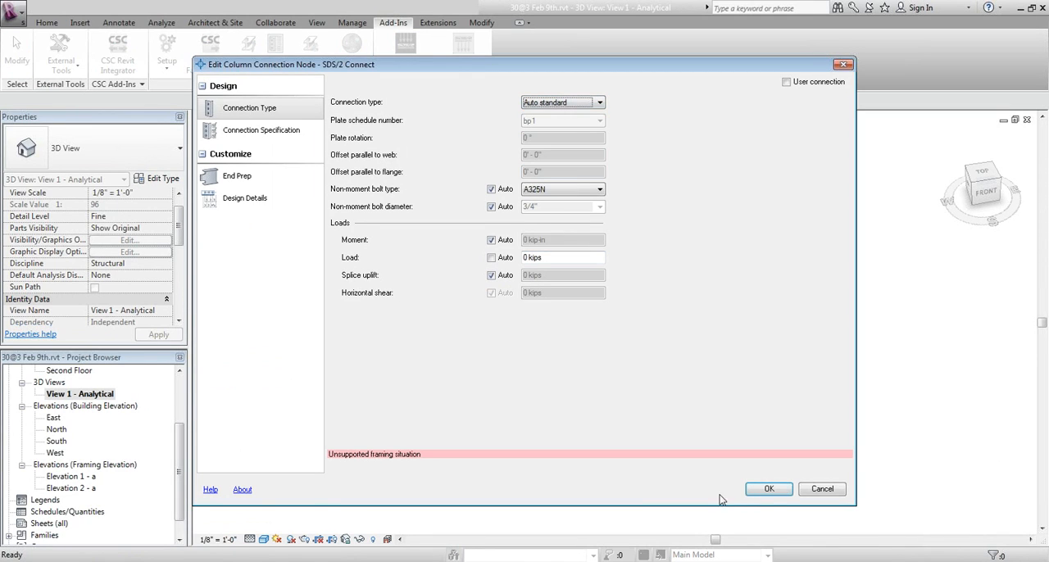
left_click(769, 490)
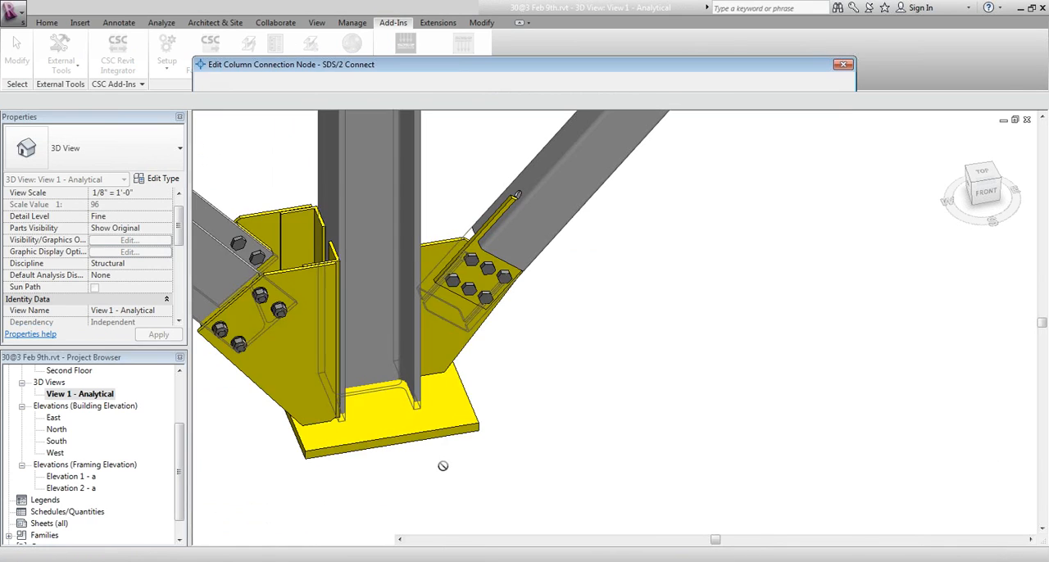
left_click(503, 227)
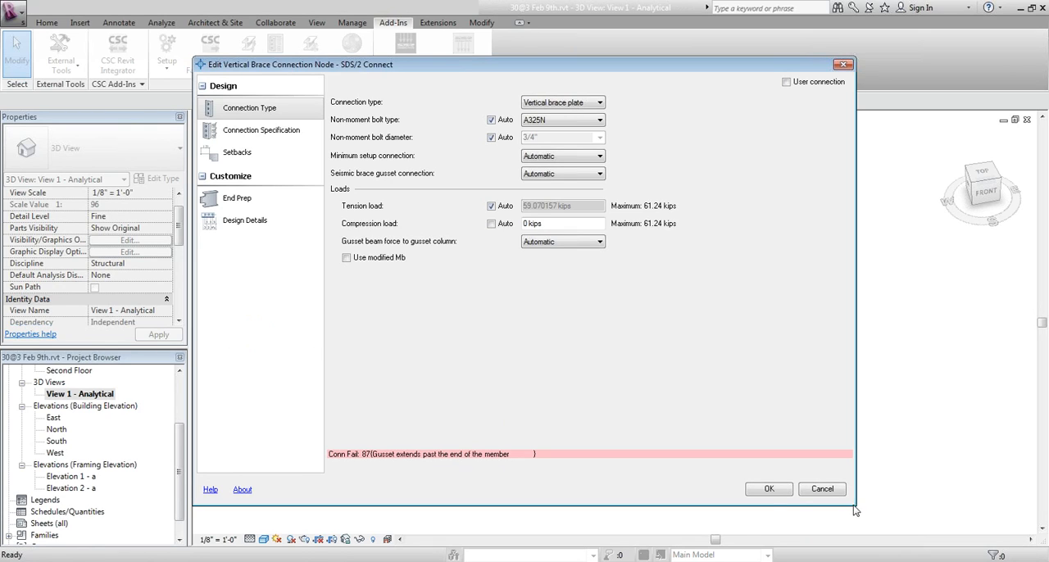
left_click(830, 490)
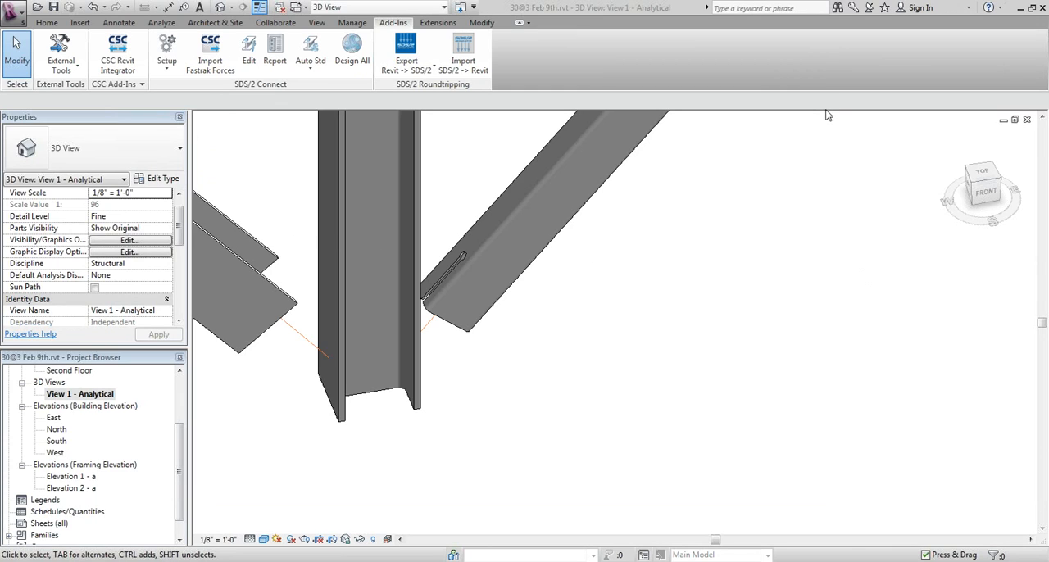
Review the available connection design methods in the job's Design Criteria, leaving the setup without saving
left_click(168, 69)
left_click(185, 143)
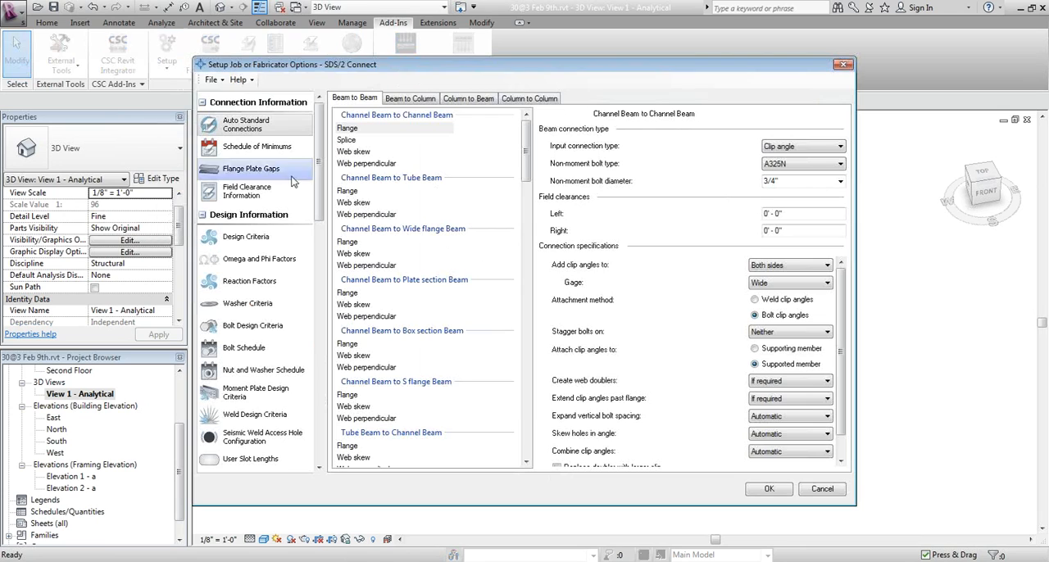
left_click(261, 237)
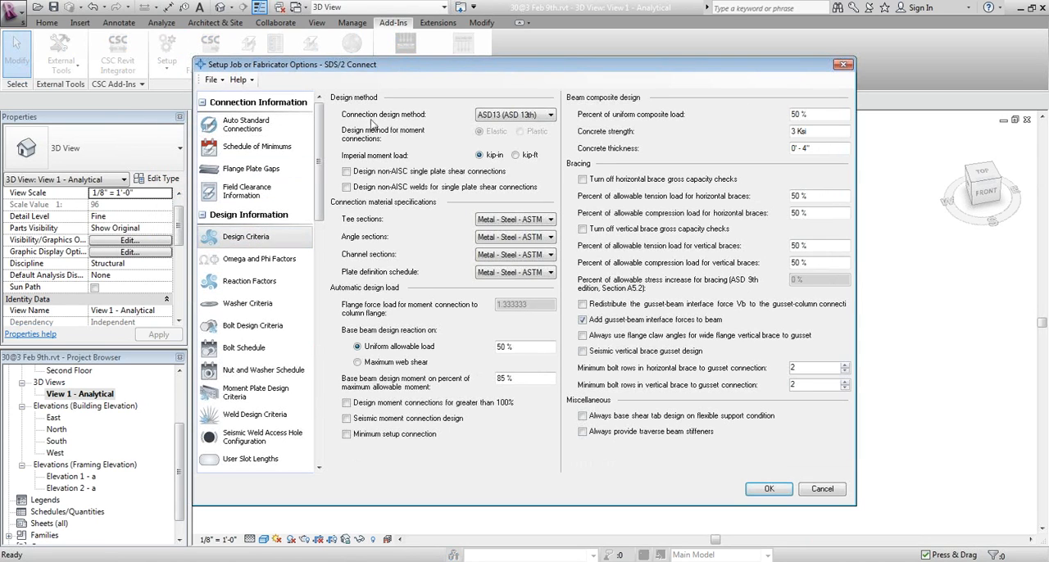
left_click(551, 117)
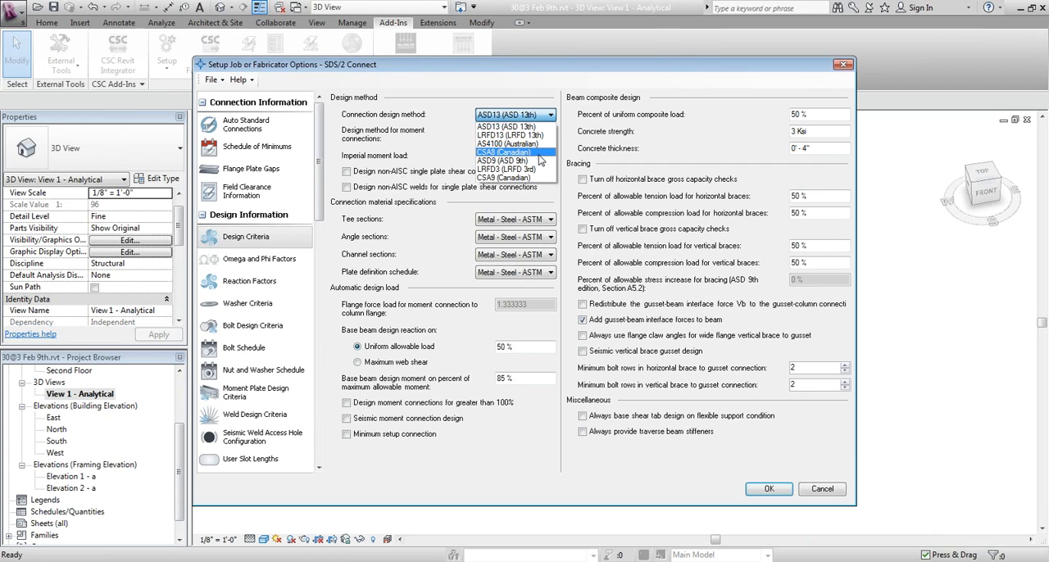
left_click(547, 194)
left_click(829, 490)
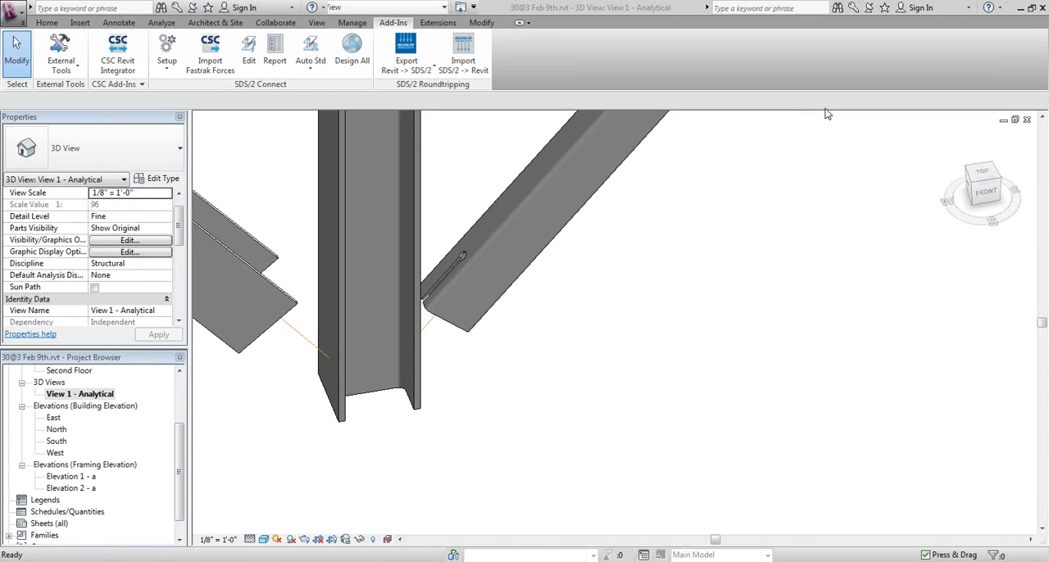
Inspect the two 2L6X4X3/8LLBB brace segments and their bolted gusset where they meet the crossing brace
scroll(795, 434, "down", 6)
middle_click_drag(344, 413, 555, 334)
scroll(388, 369, "up", 1)
scroll(388, 369, "up", 7)
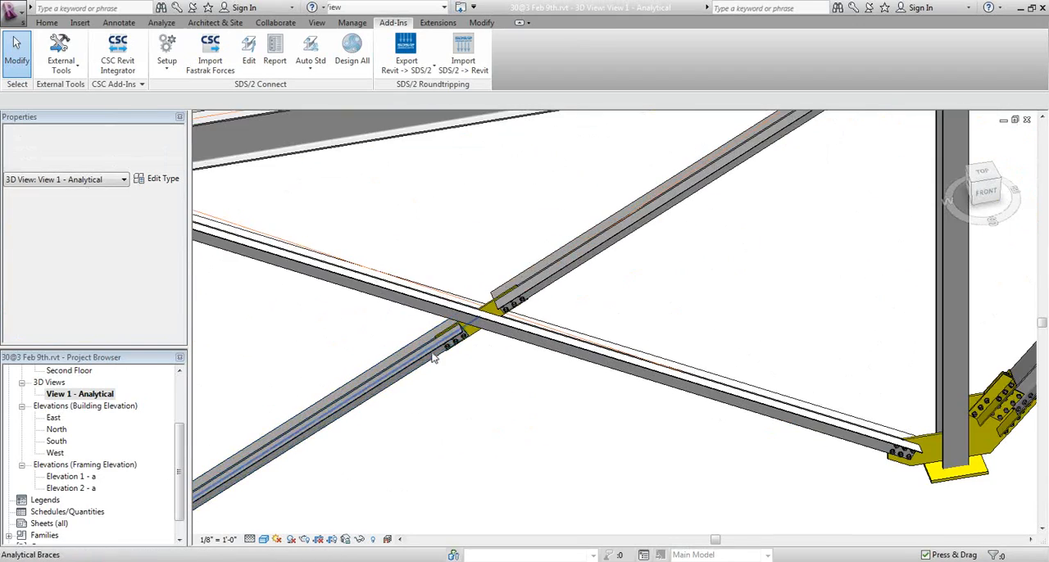
scroll(552, 250, "down", 1)
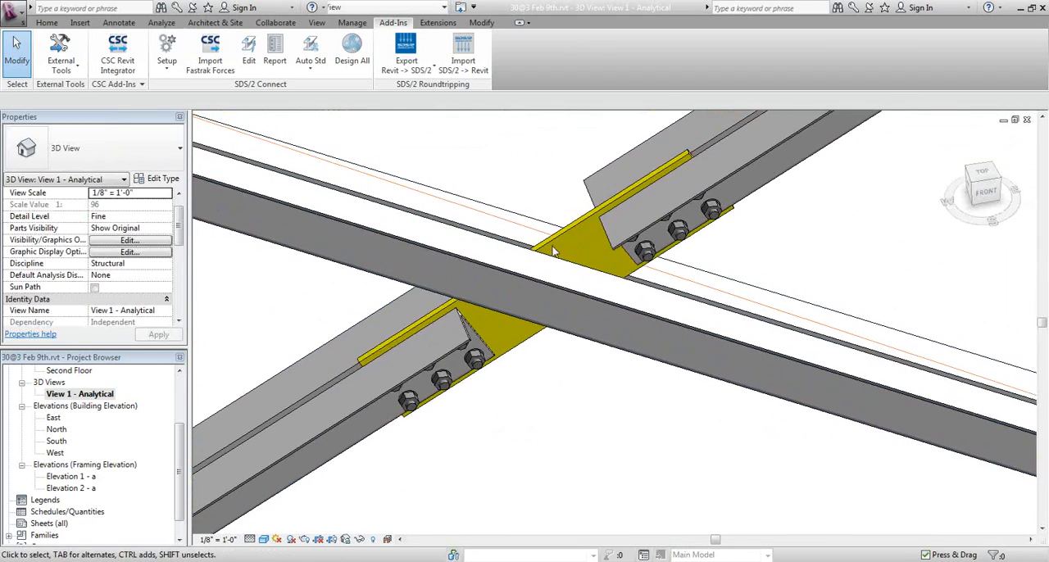
left_click(359, 414)
scroll(359, 410, "down", 2)
middle_click_drag(450, 401, 524, 222)
middle_click_drag(418, 274, 405, 376)
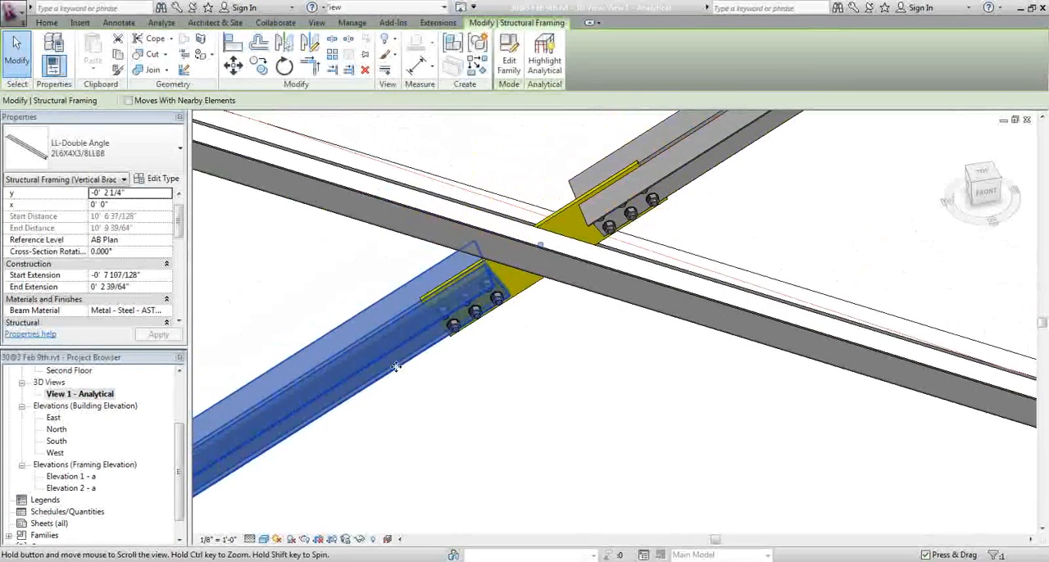
left_click(689, 172)
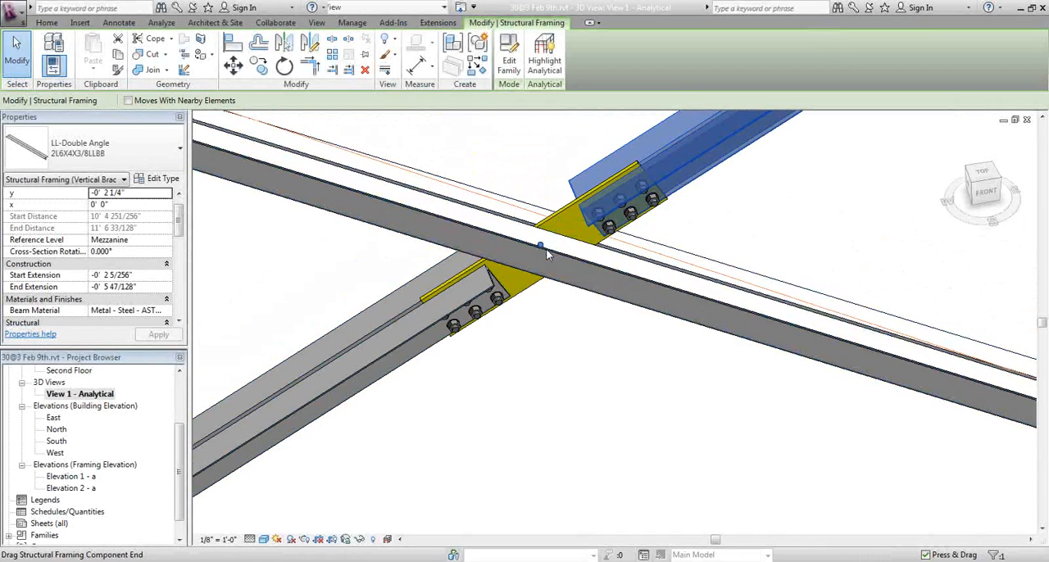
left_click(602, 351)
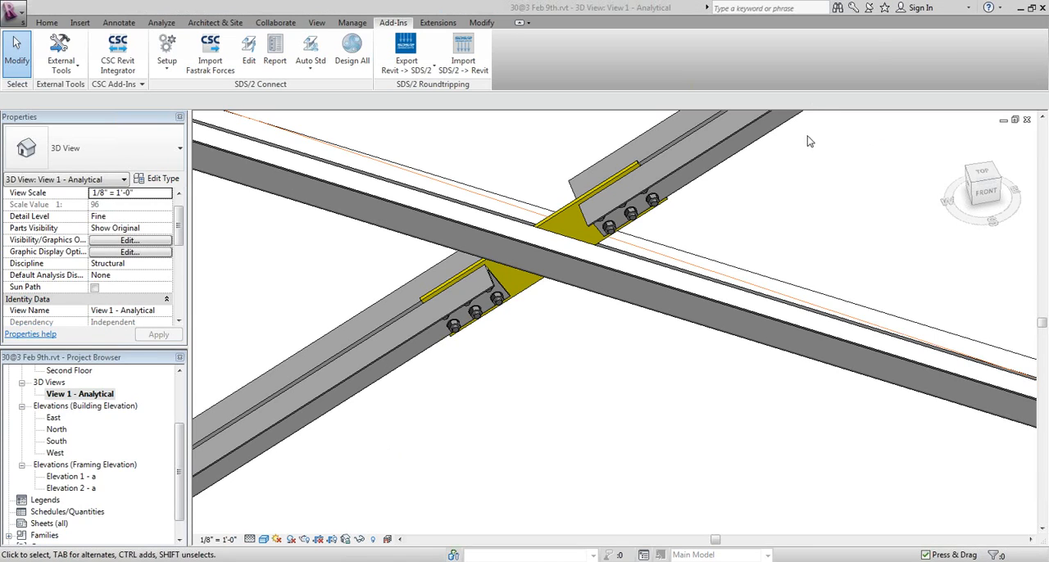
Open the connection design report for the double-angle brace's gusset where it meets the W18X40 beam and column
scroll(554, 345, "down", 1)
scroll(554, 345, "down", 1)
middle_click_drag(779, 231, 521, 427)
scroll(522, 429, "down", 2)
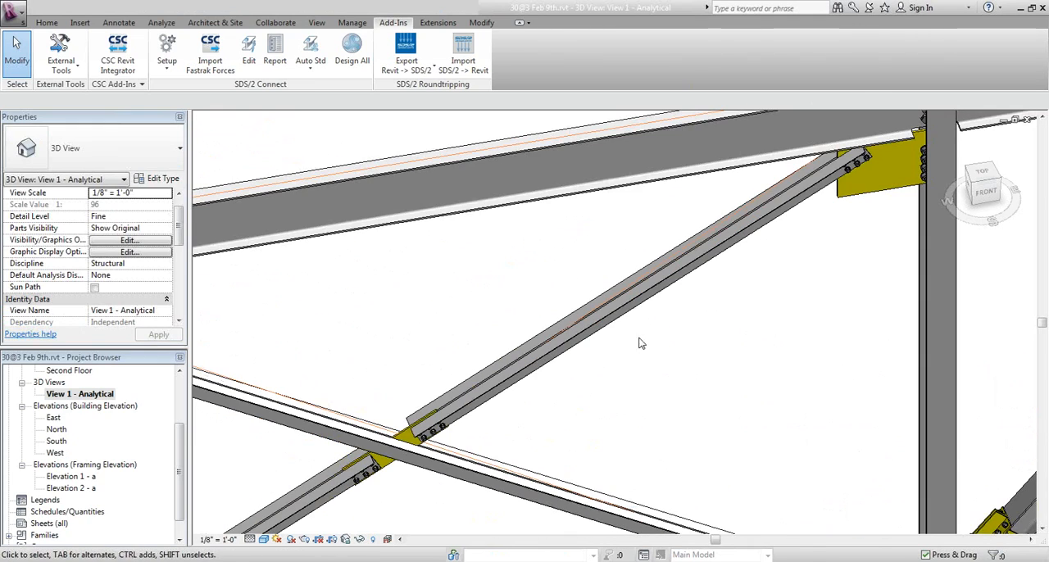
middle_click_drag(821, 235, 593, 388)
scroll(769, 252, "up", 3)
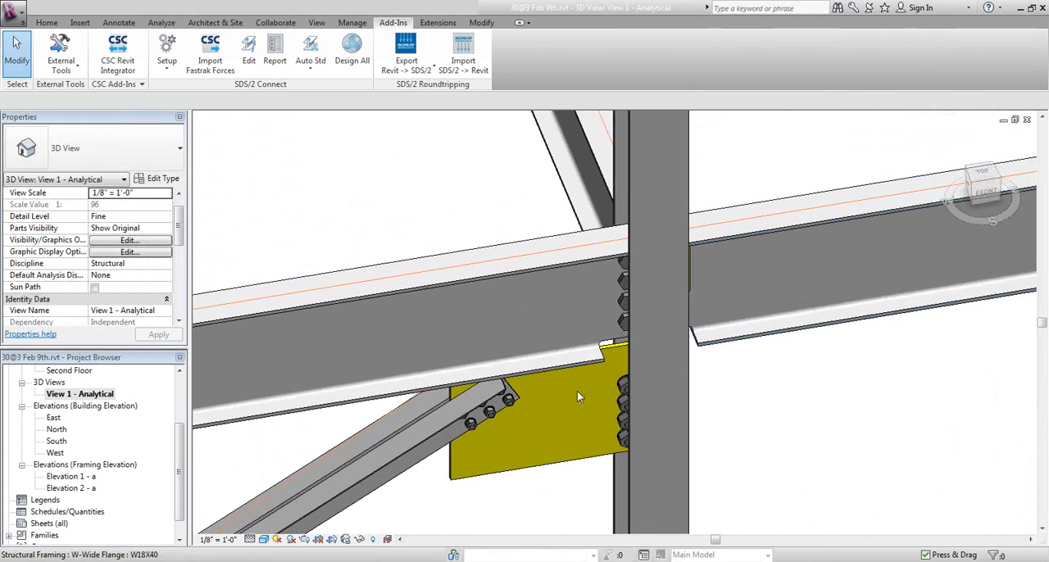
middle_click_drag(497, 402, 516, 330)
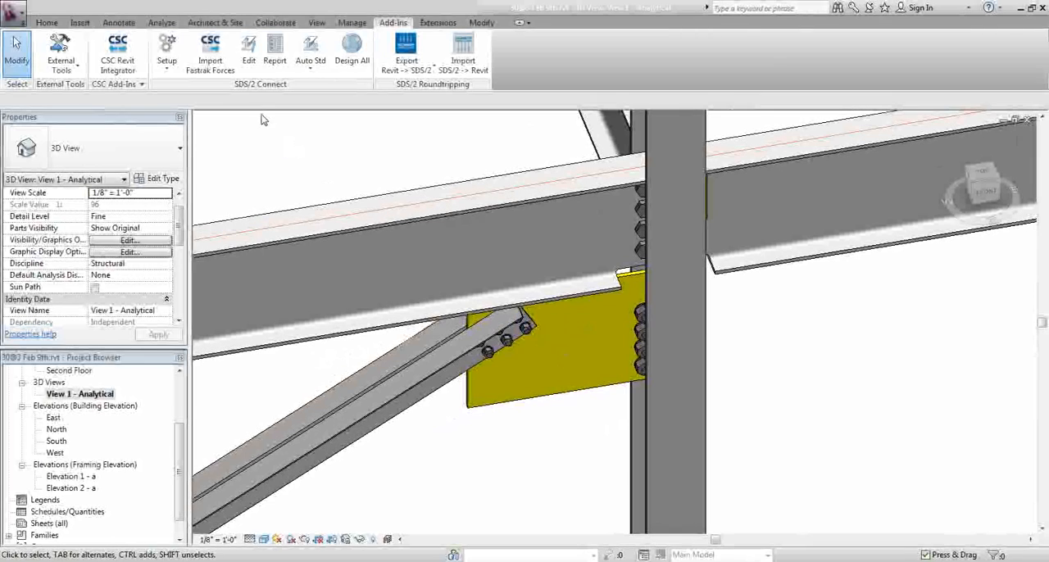
left_click(281, 51)
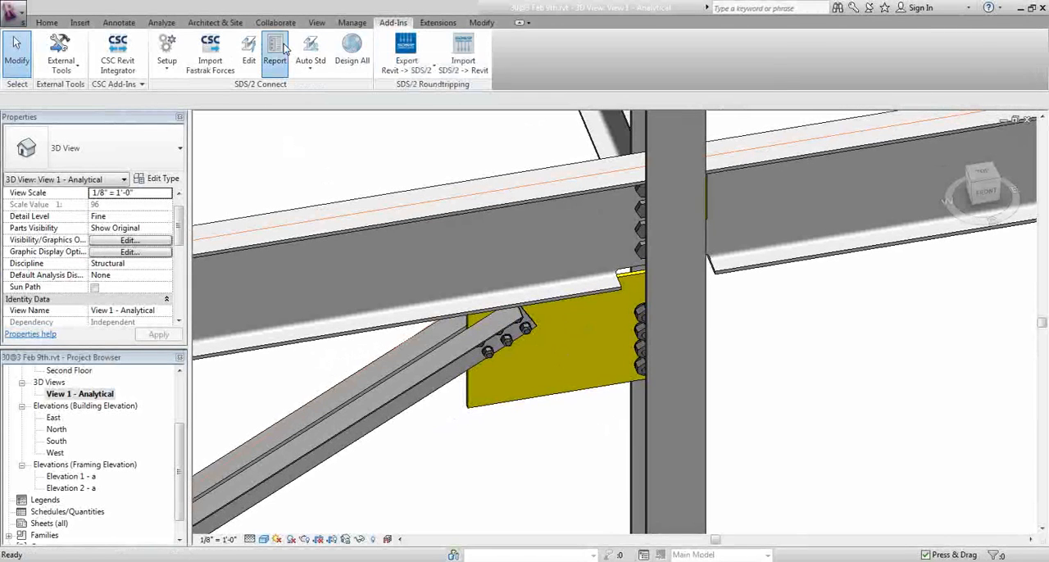
left_click(555, 379)
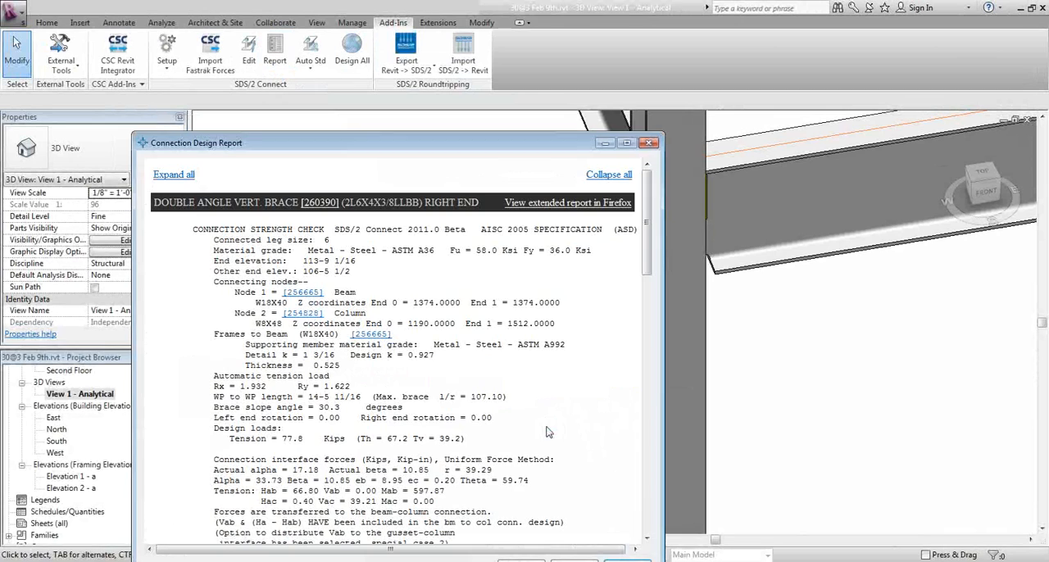
double_click(543, 137)
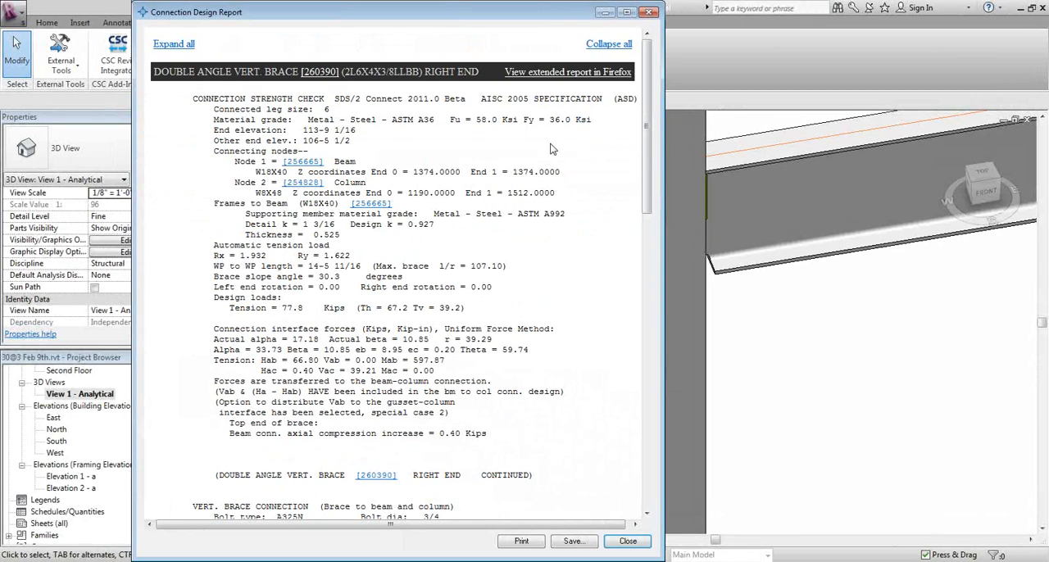
Review the report's notes on force transfer to the beam-column connection and the special case of the uniform force method
left_click_drag(649, 78, 649, 119)
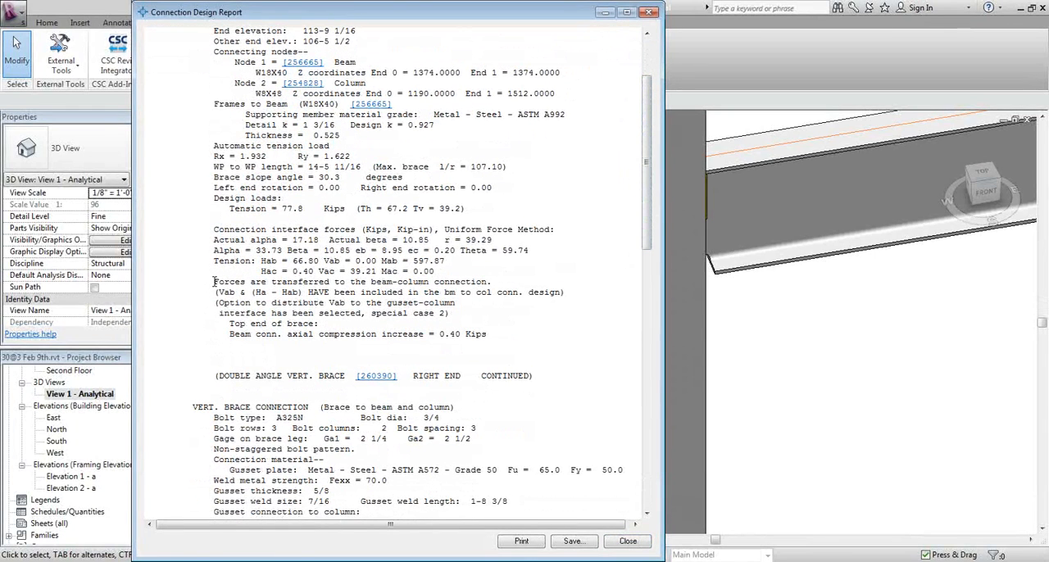
left_click_drag(213, 281, 509, 338)
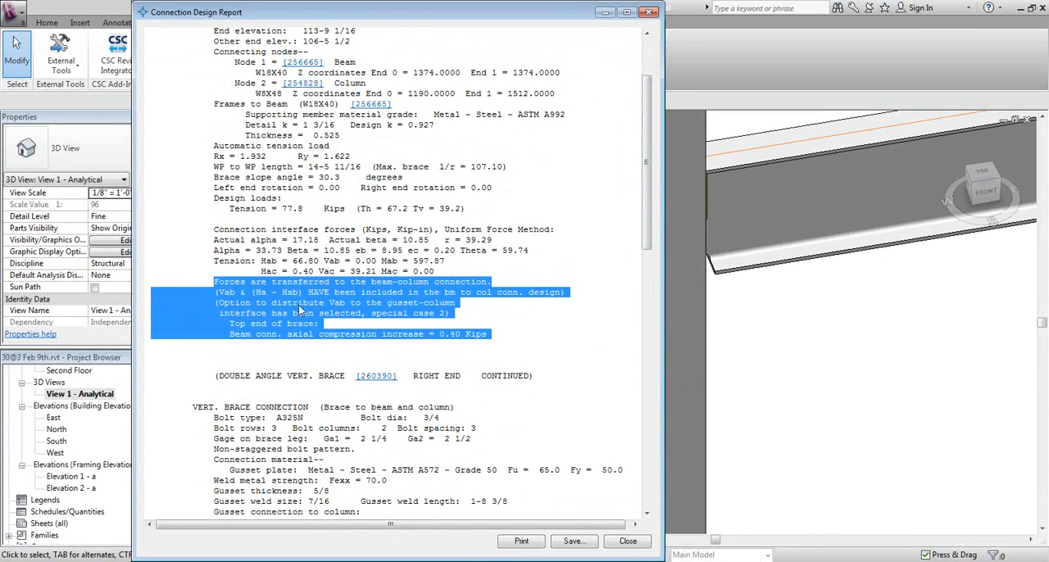
left_click(267, 302)
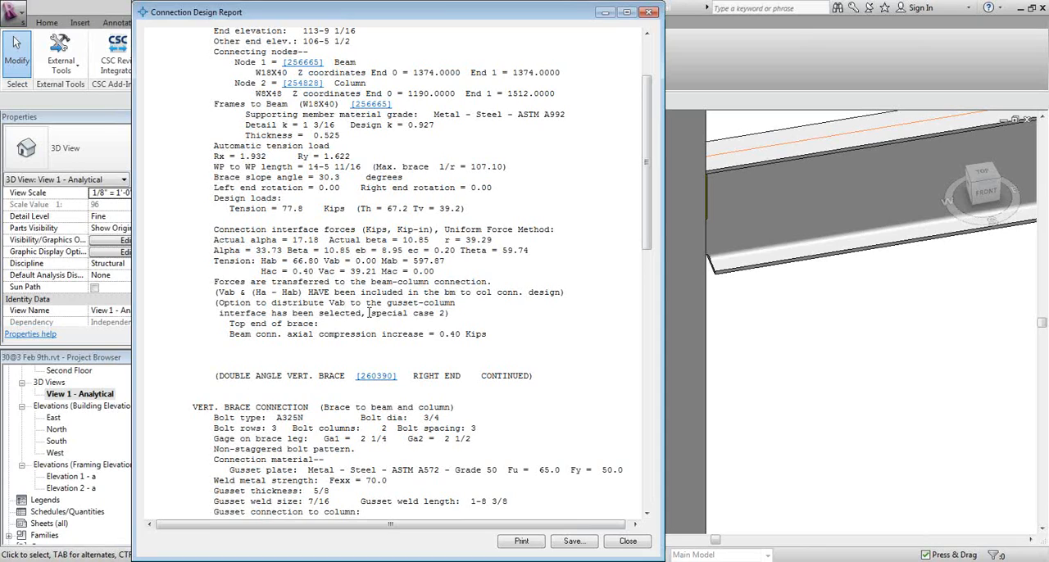
left_click_drag(371, 314, 449, 305)
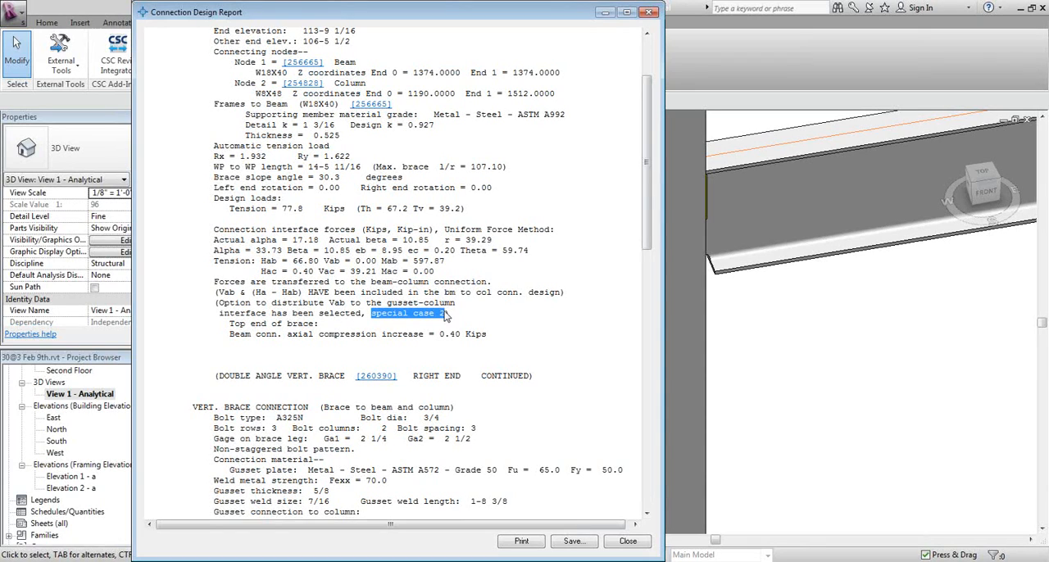
left_click(561, 309)
left_click_drag(647, 182, 652, 129)
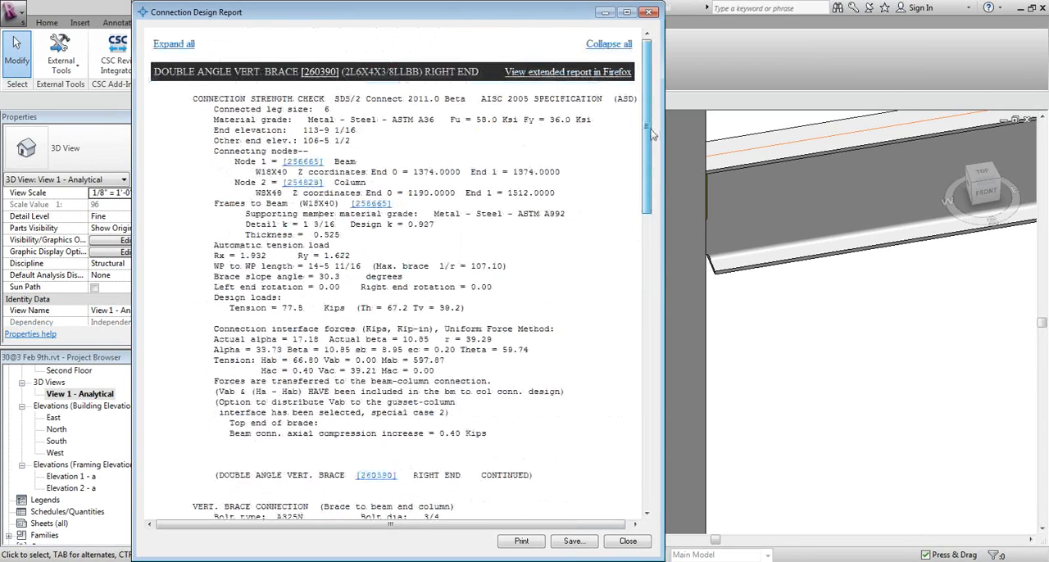
Open the brace's extended design report in Firefox, review its detailed strength calculations, and return to the Revit model
left_click(541, 73)
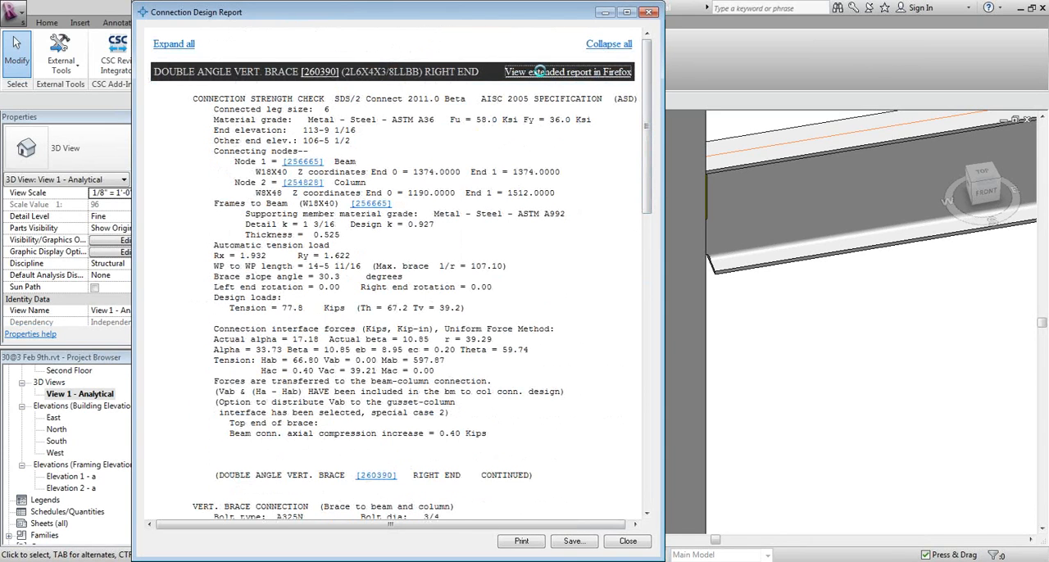
scroll(286, 266, "down", 15)
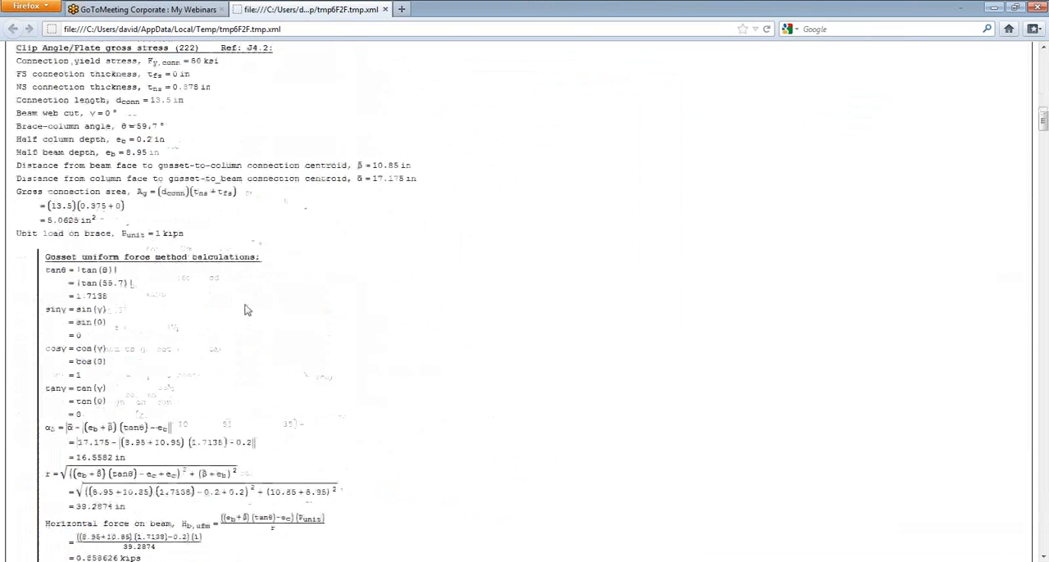
scroll(246, 310, "down", 15)
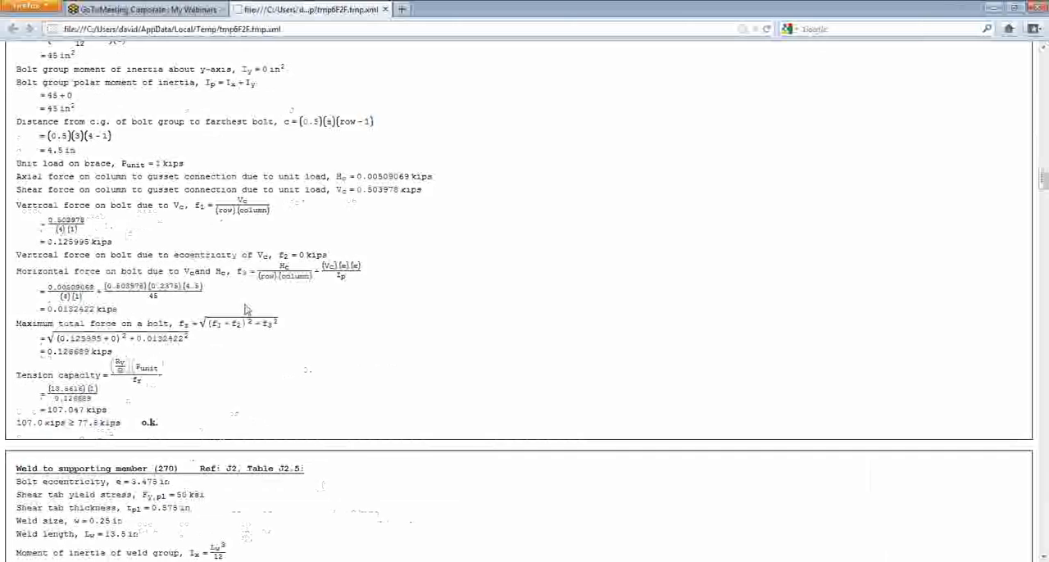
scroll(246, 310, "up", 5)
scroll(246, 310, "down", 16)
scroll(246, 312, "down", 20)
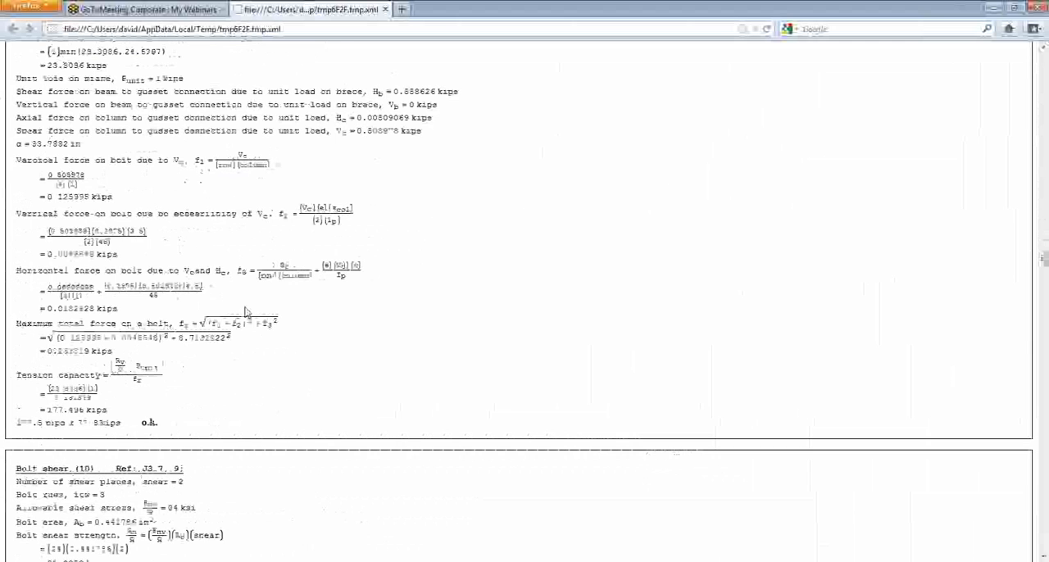
scroll(245, 319, "down", 12)
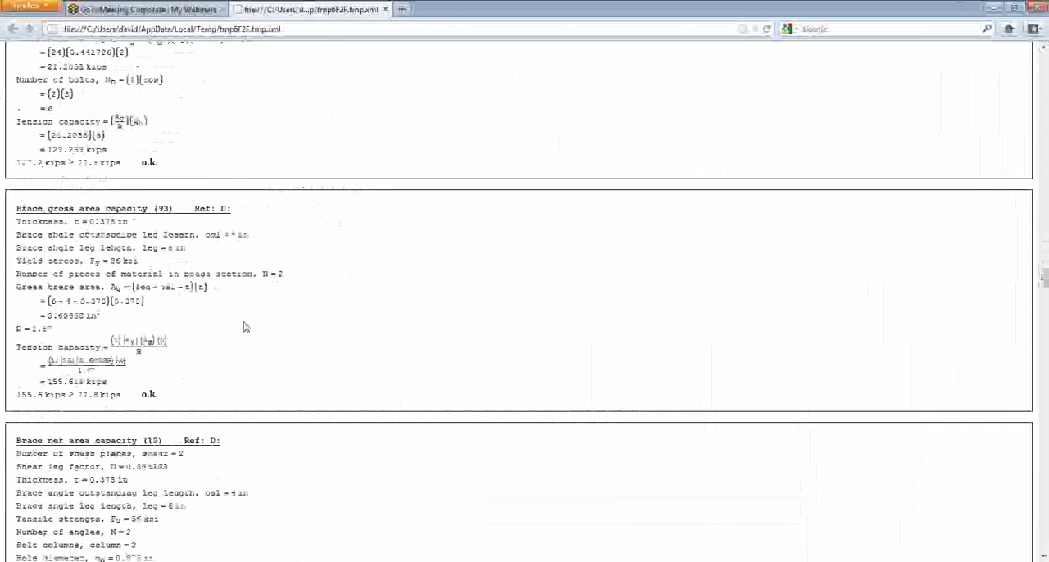
scroll(245, 327, "down", 15)
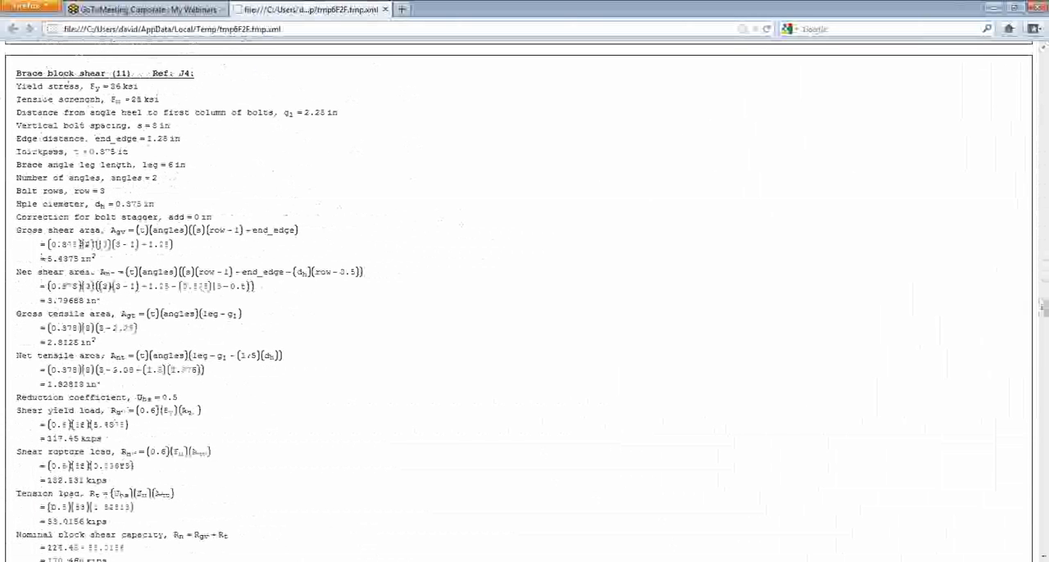
key("alt+Tab")
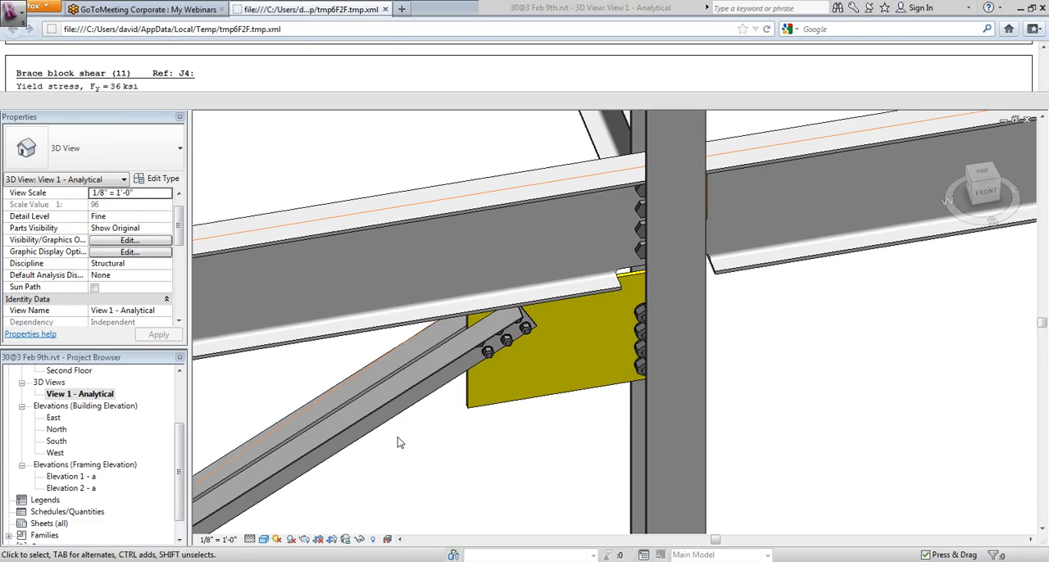
Check the load options for importing Fastrak forces from a CXL file, leaving without importing anything
left_click(397, 483)
scroll(288, 340, "down", 4)
middle_click_drag(293, 343, 476, 395)
scroll(469, 383, "down", 5)
scroll(432, 454, "down", 4)
scroll(472, 408, "up", 1)
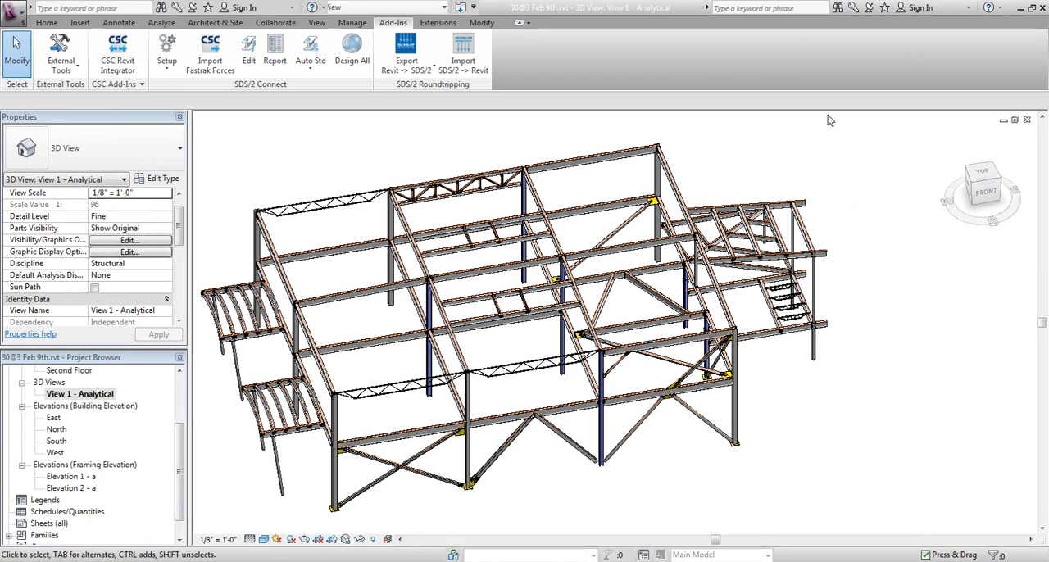
left_click(211, 58)
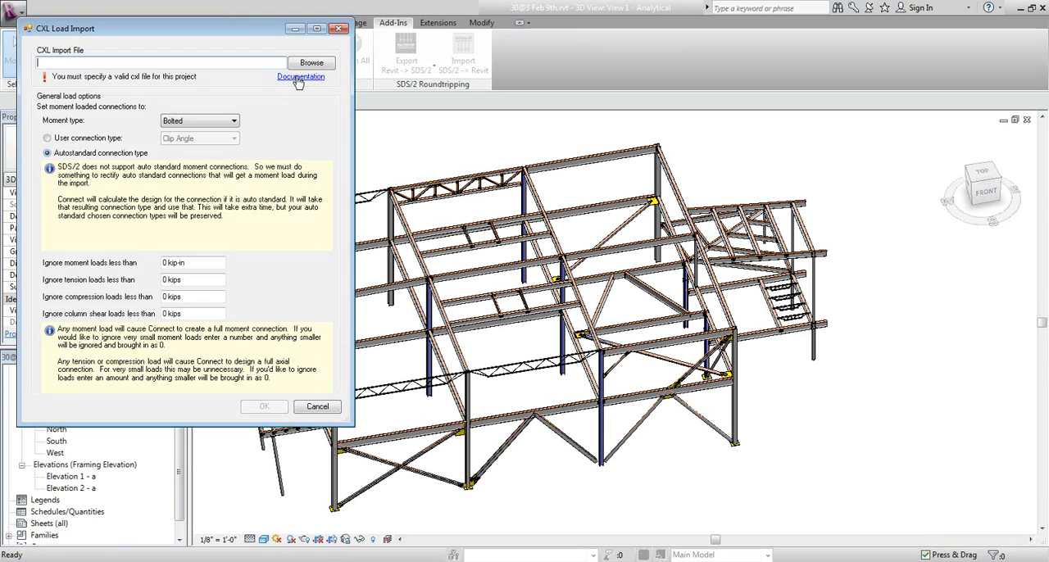
left_click(338, 28)
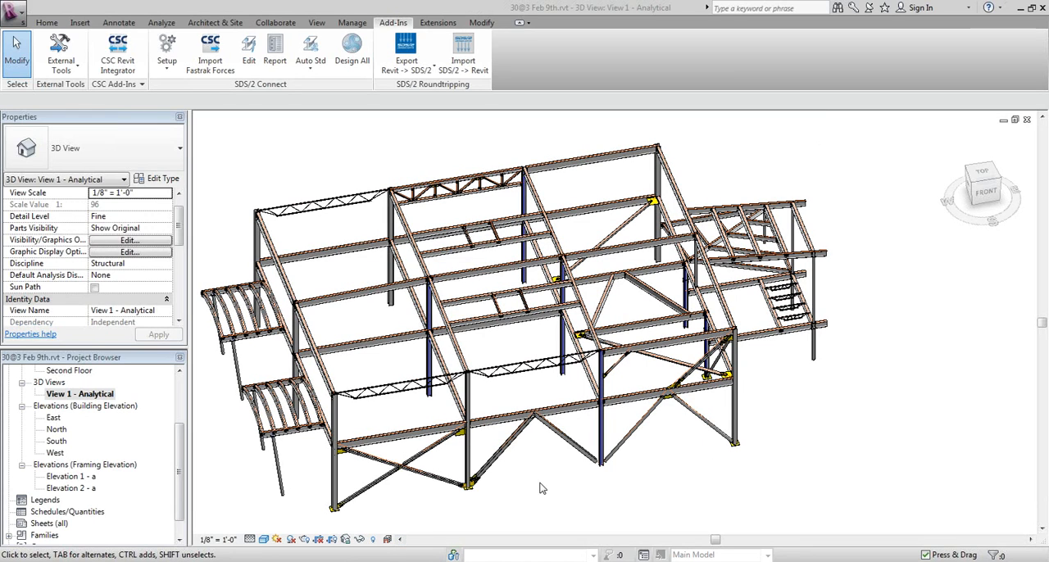
Open the design details of the vertical brace connection node at the gusset under the beam where two braces meet
middle_click_drag(533, 494, 490, 508)
scroll(625, 492, "up", 2)
scroll(609, 424, "up", 2)
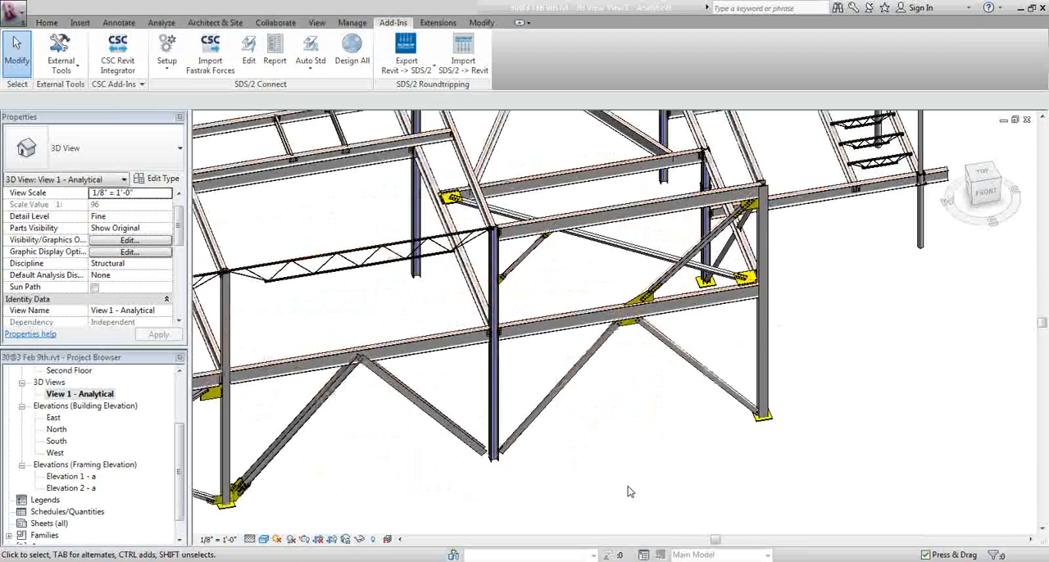
scroll(417, 424, "up", 2)
scroll(595, 372, "up", 2)
scroll(595, 371, "down", 3)
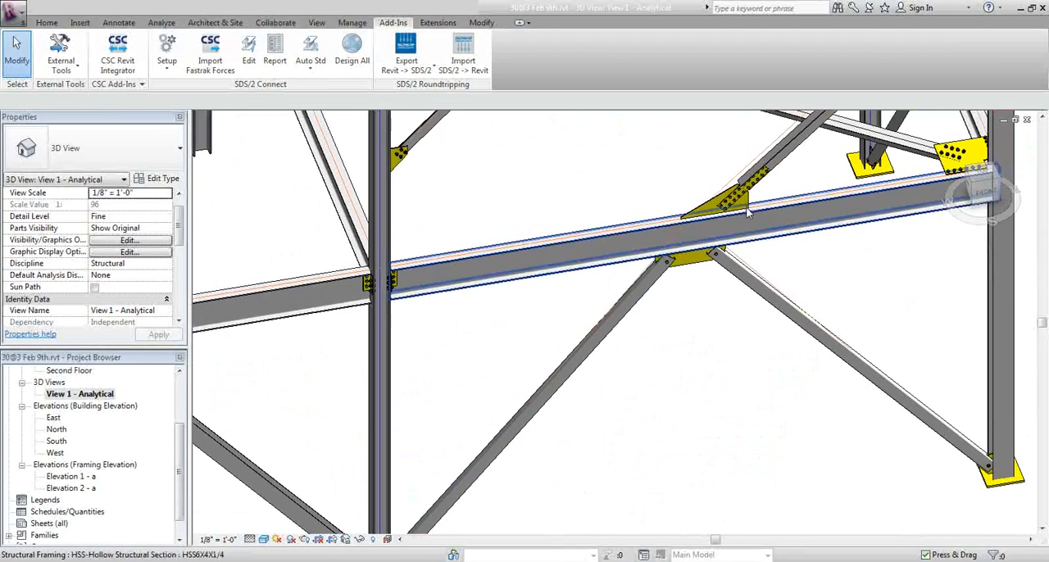
scroll(562, 358, "up", 3)
scroll(625, 364, "up", 2)
left_click(581, 285)
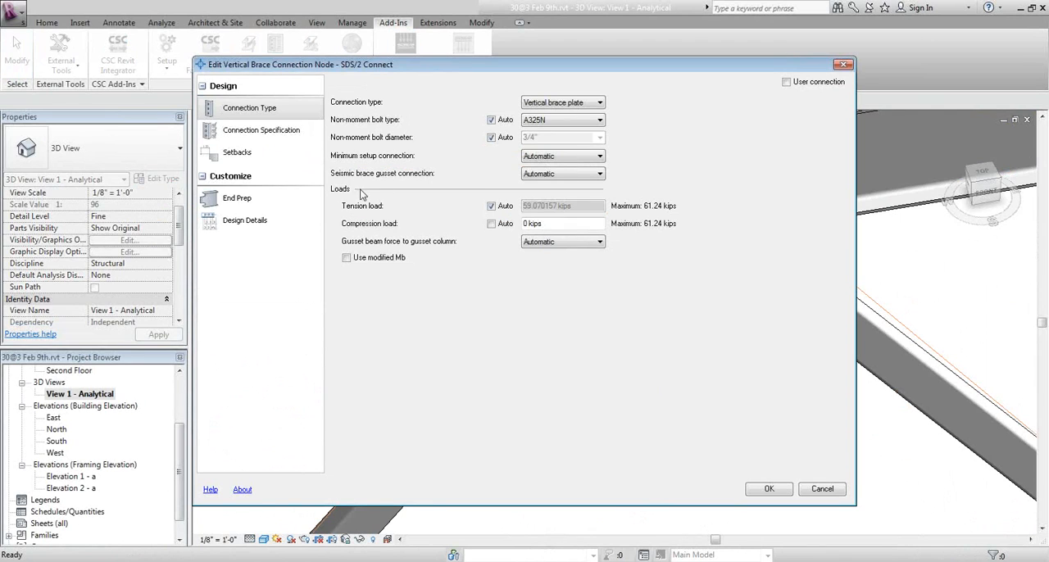
left_click(257, 223)
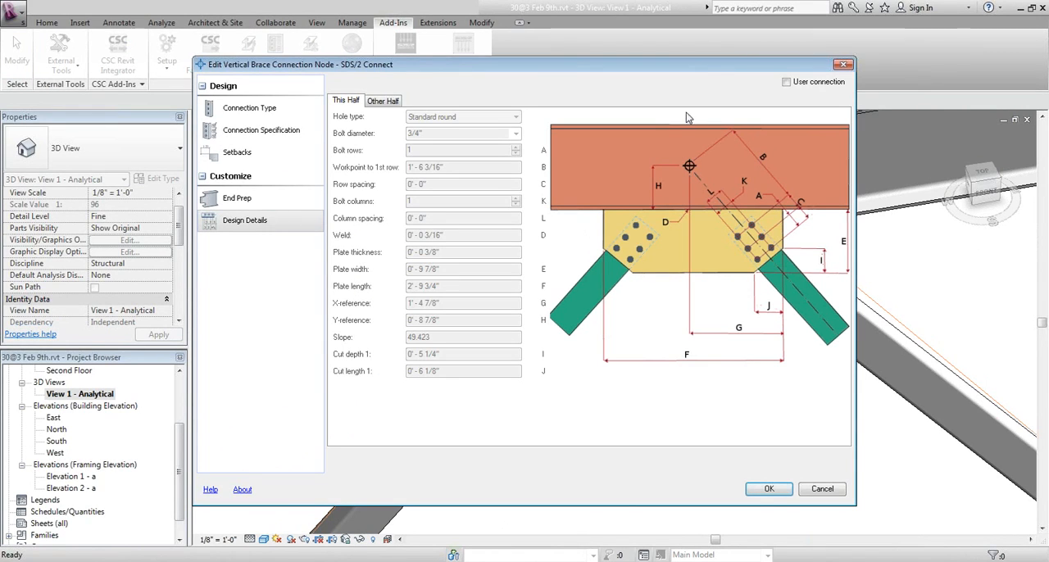
Switch the brace node to a user connection, review the editable gusset details for both halves, and leave without saving
left_click_drag(699, 65, 648, 59)
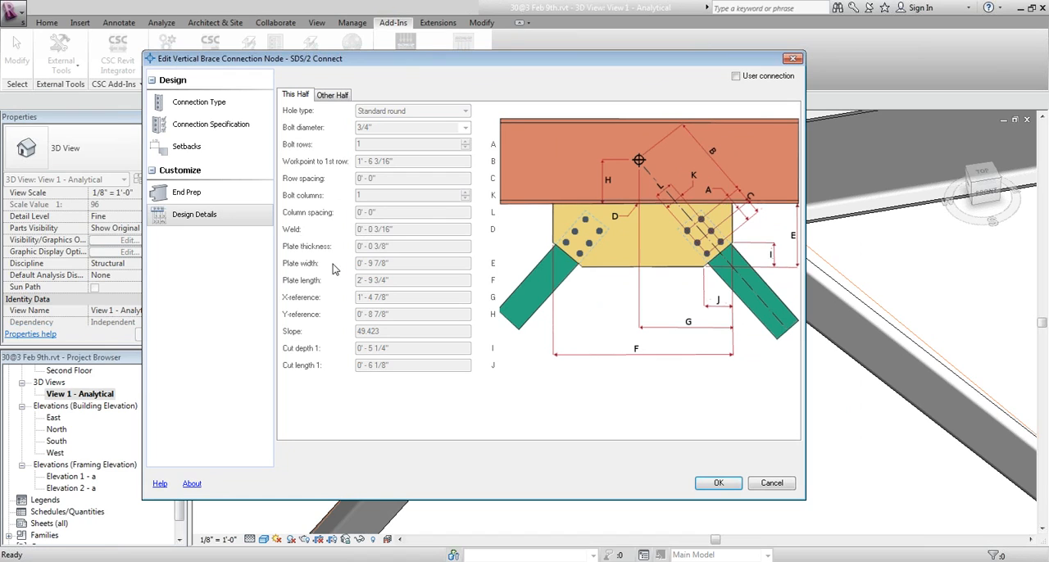
left_click(736, 75)
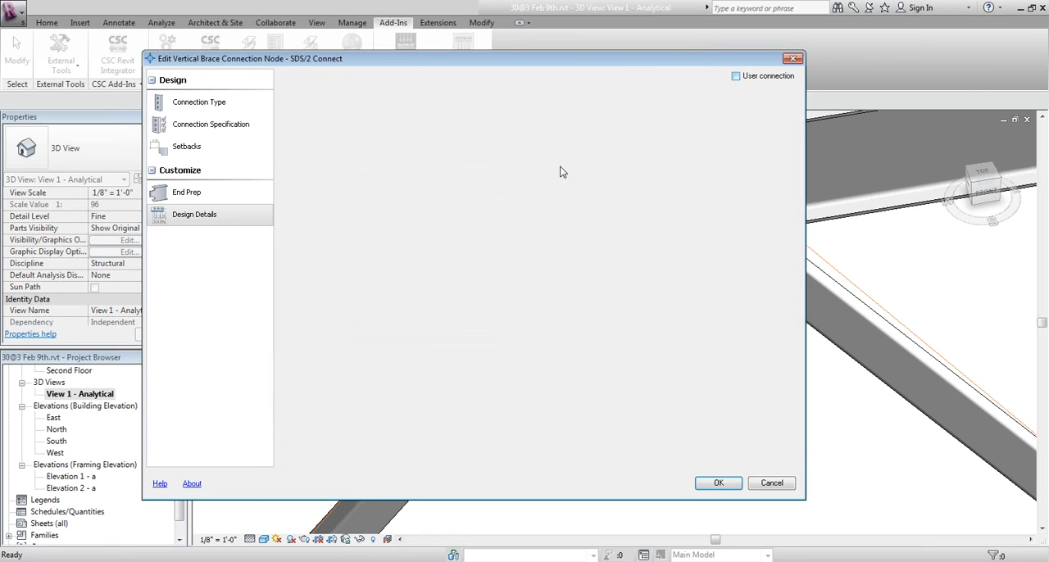
left_click(416, 229)
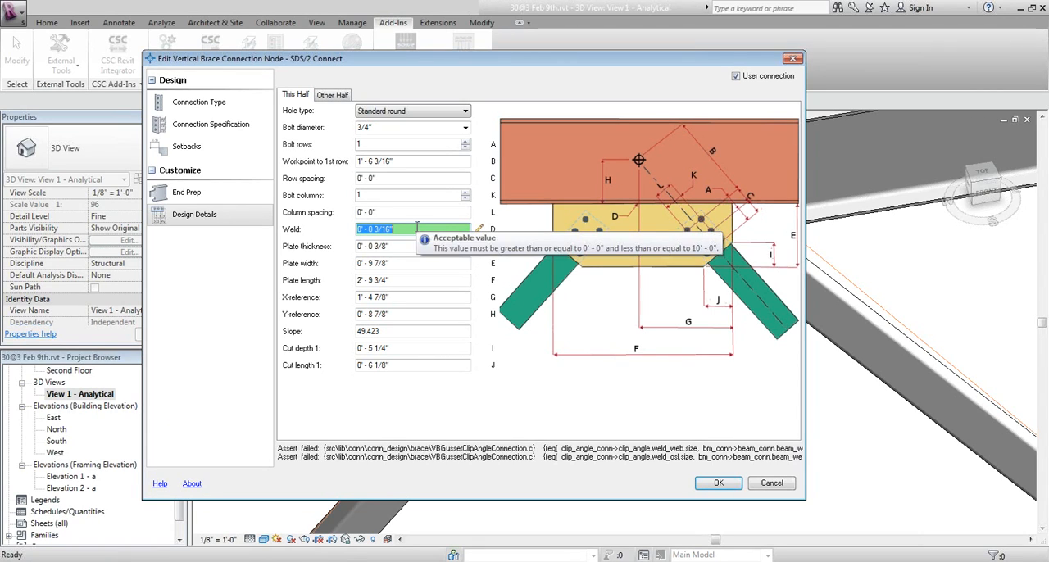
left_click(333, 95)
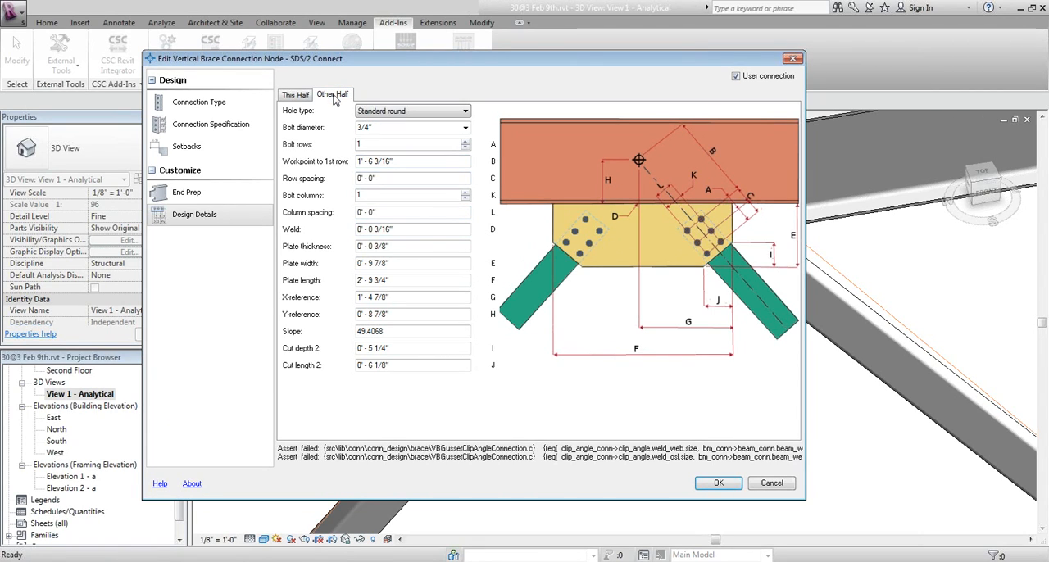
left_click(771, 483)
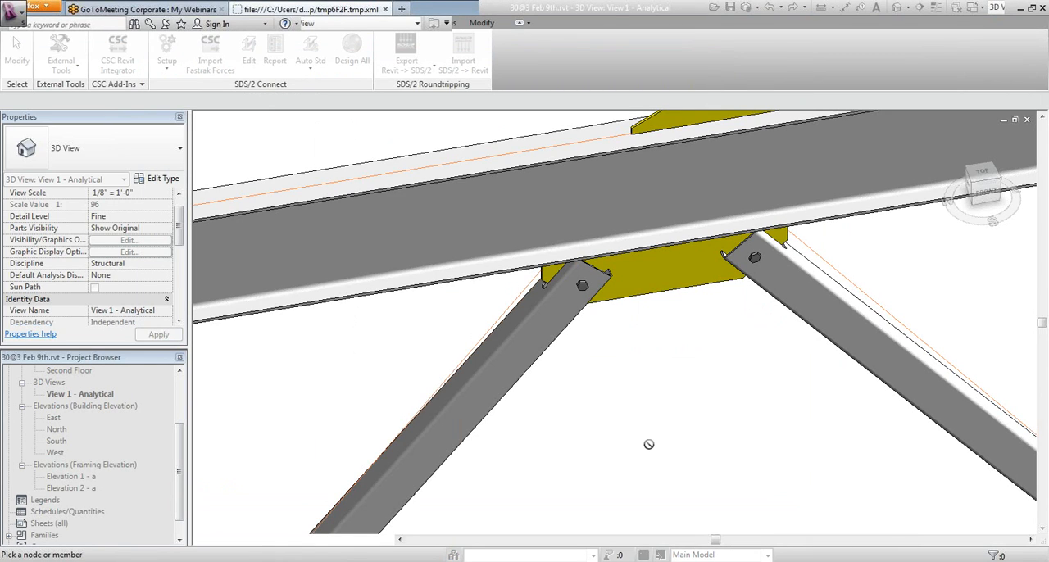
key("Escape")
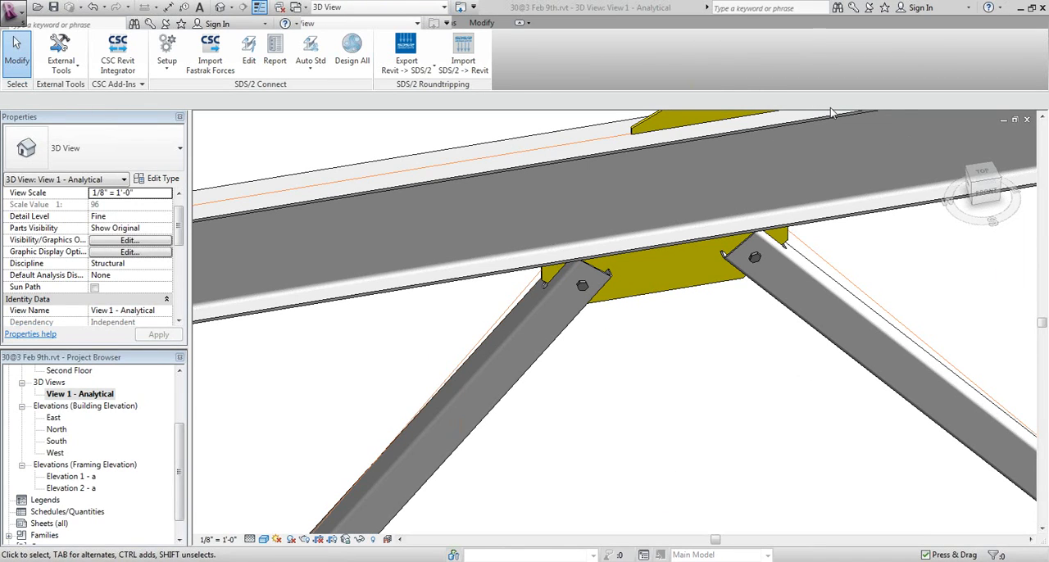
Inspect the bolted gusset connections between the web members and chords of the roof-level truss
scroll(729, 464, "down", 8)
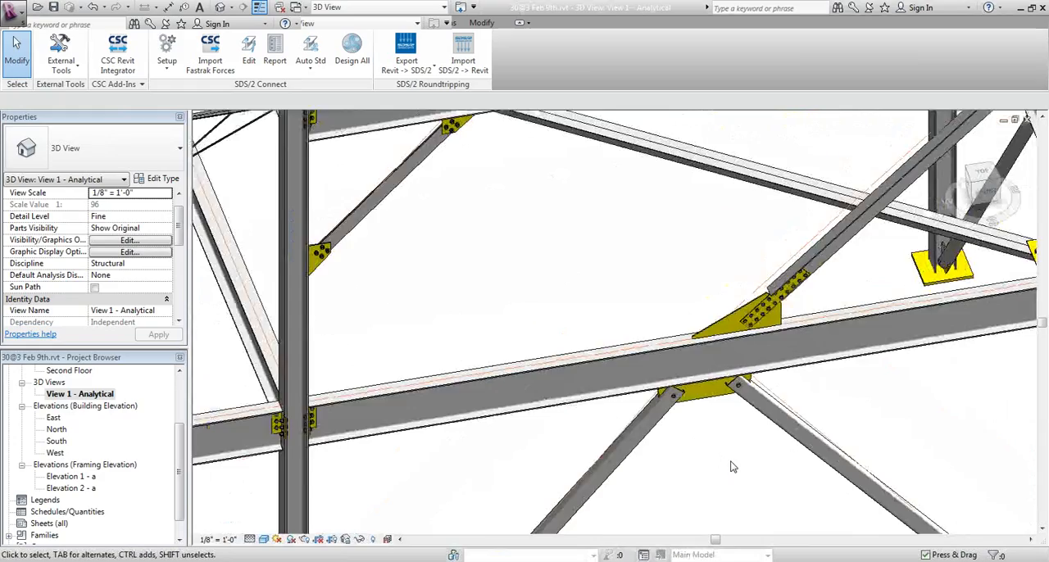
scroll(732, 466, "down", 1)
scroll(432, 144, "up", 5)
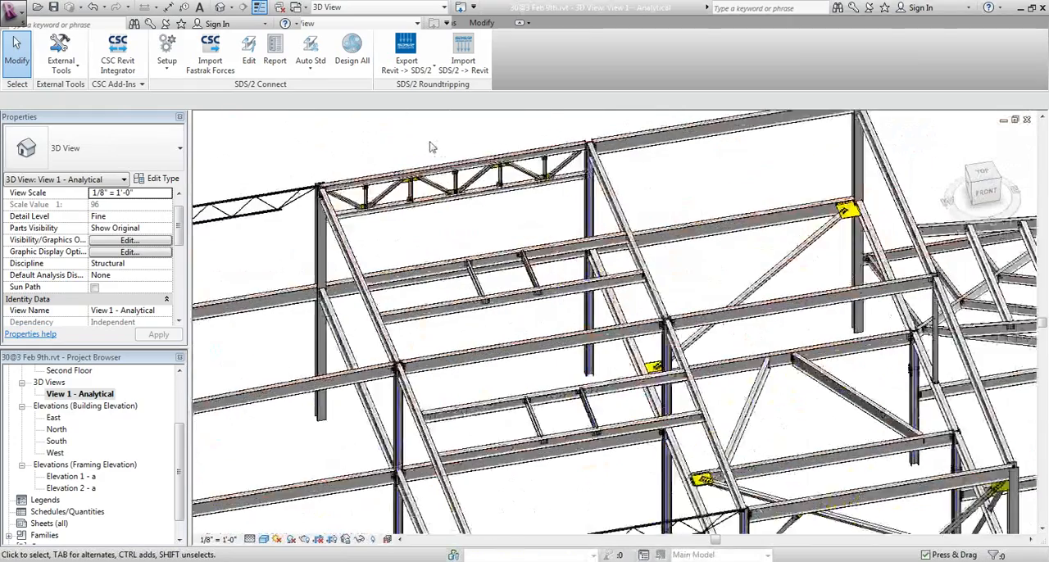
scroll(430, 179, "up", 5)
scroll(518, 287, "up", 3)
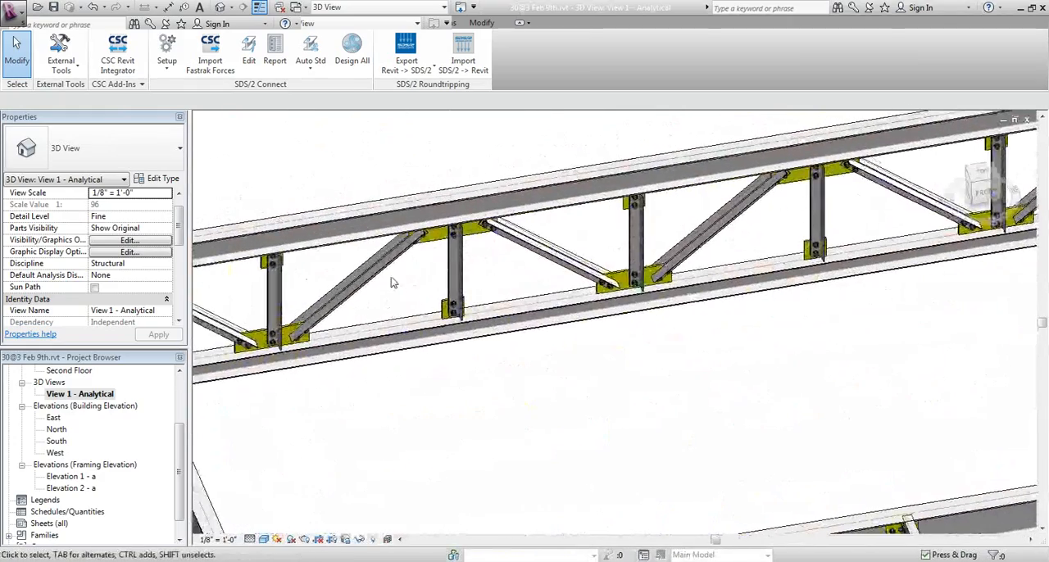
scroll(518, 286, "up", 5)
middle_click_drag(510, 251, 333, 359)
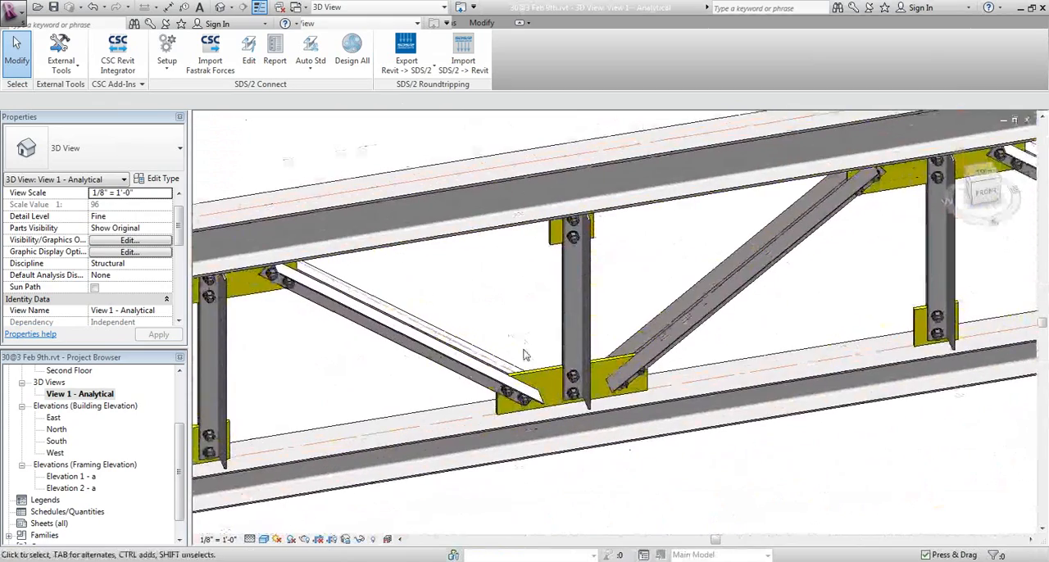
scroll(526, 356, "up", 1)
middle_click_drag(531, 359, 453, 361)
middle_click_drag(499, 325, 435, 338)
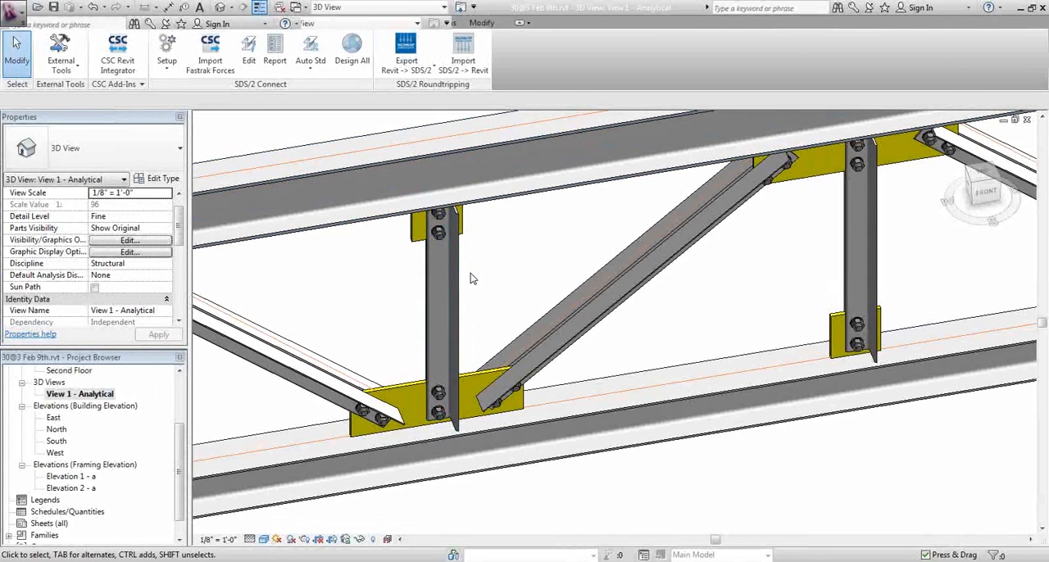
Review the connection specification, setbacks and end prep of a truss web member's brace node, leaving without changes
middle_click_drag(493, 326, 474, 327)
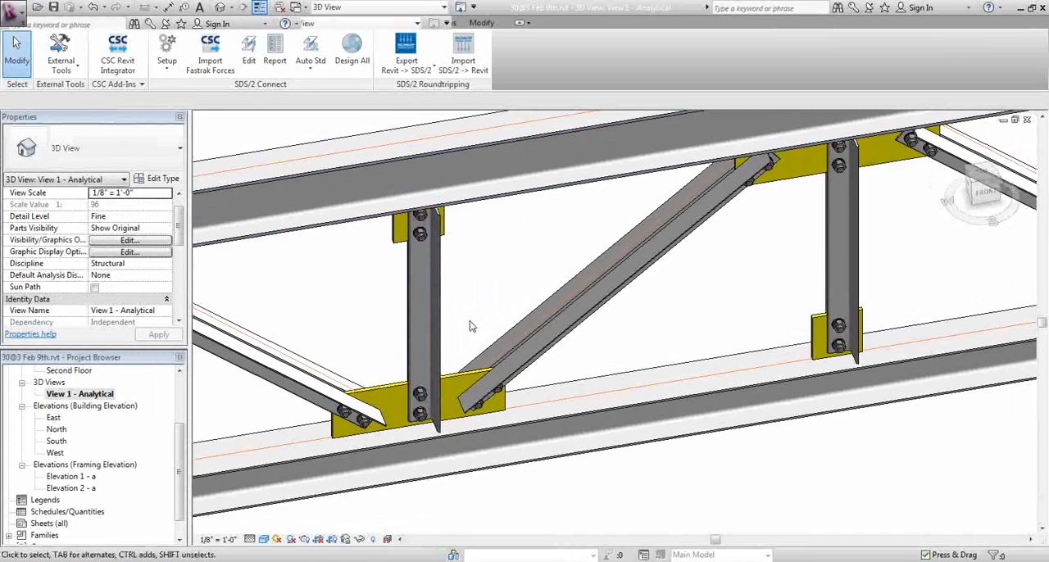
scroll(481, 309, "up", 2)
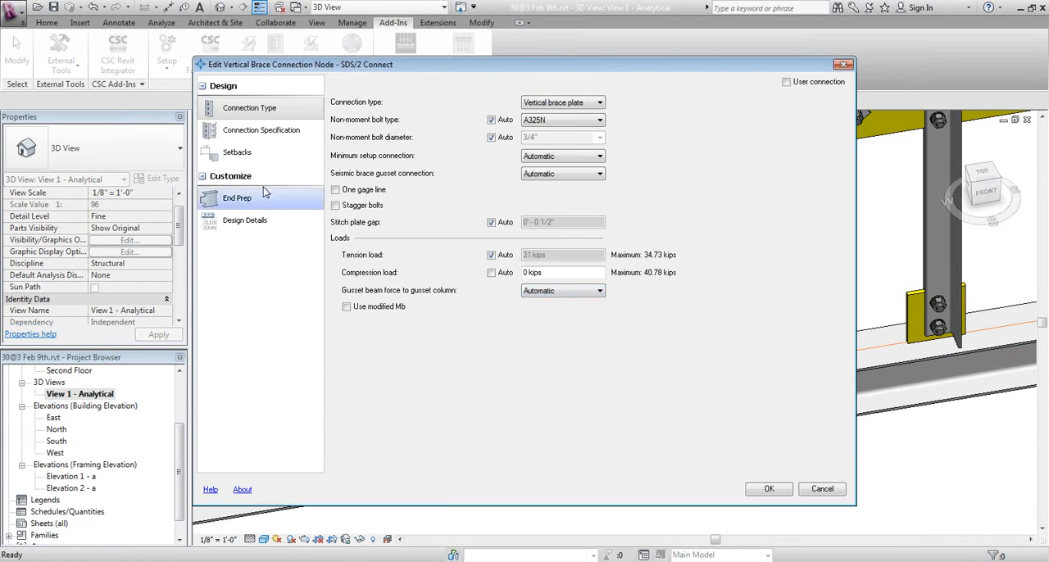
left_click(240, 134)
left_click(241, 154)
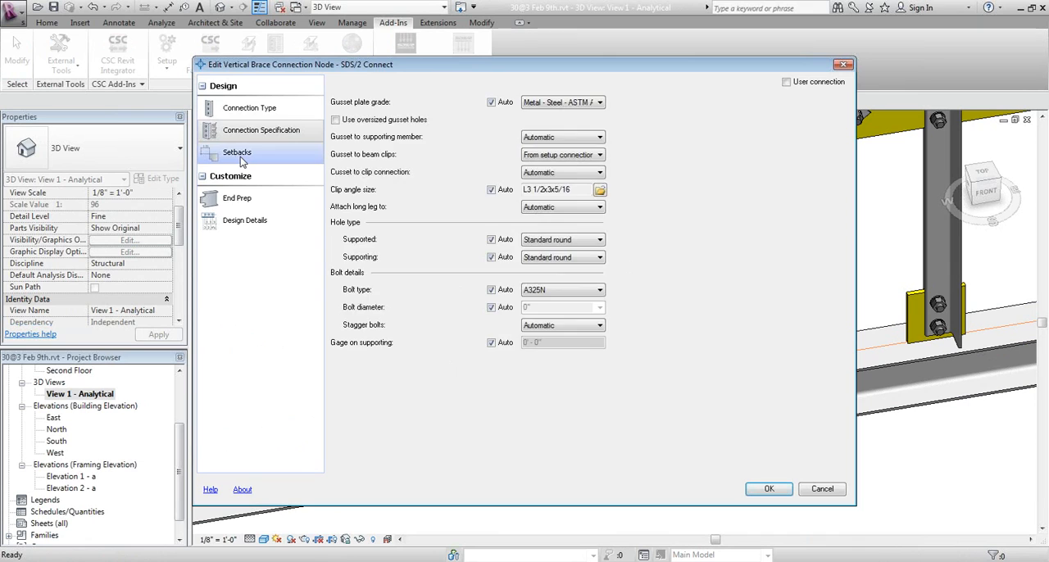
left_click(250, 201)
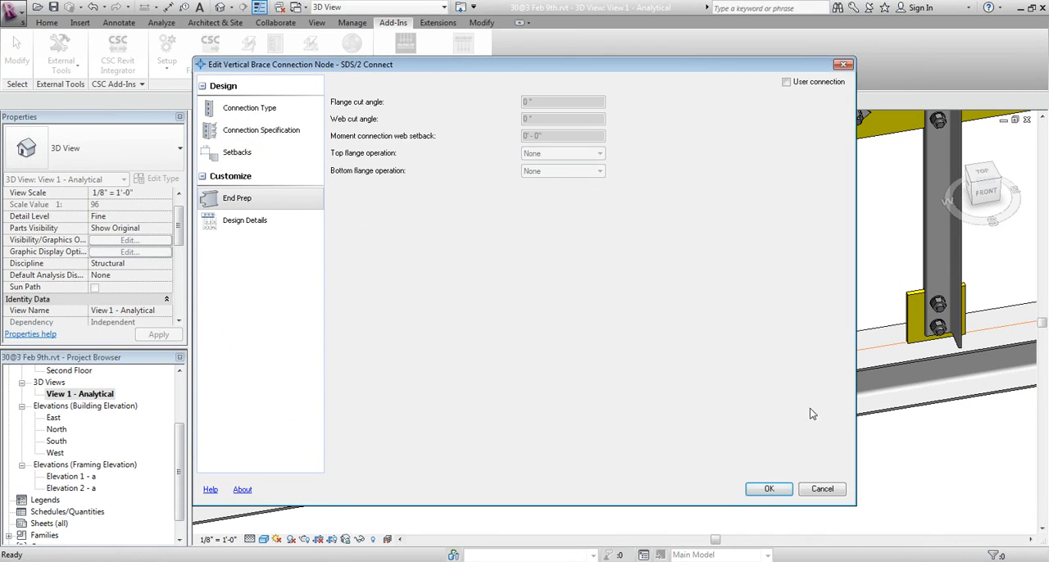
left_click(823, 489)
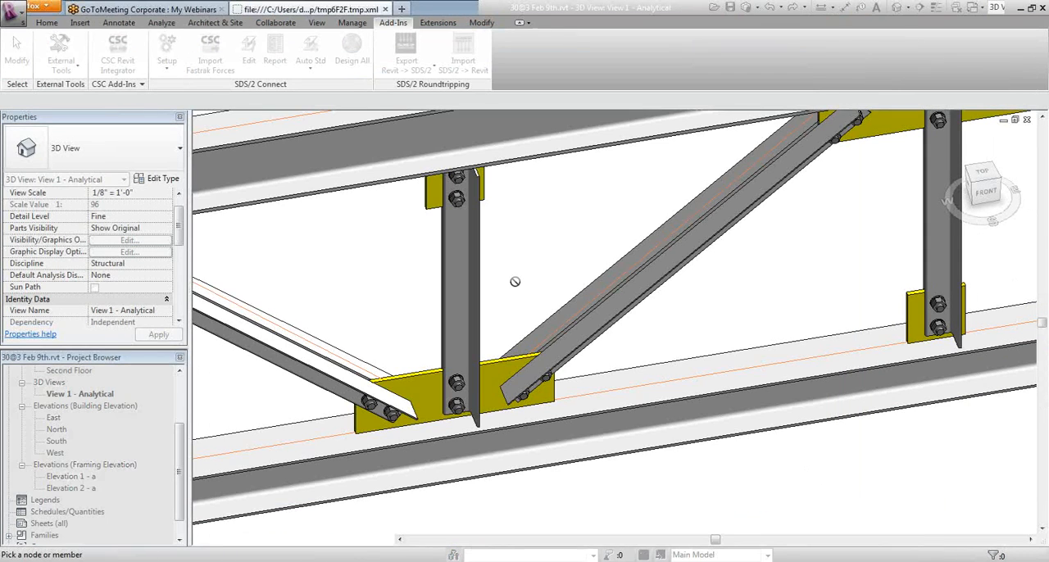
Examine the open-web joist in the bay beside the roof truss, including its bearing at the column
scroll(519, 285, "down", 5)
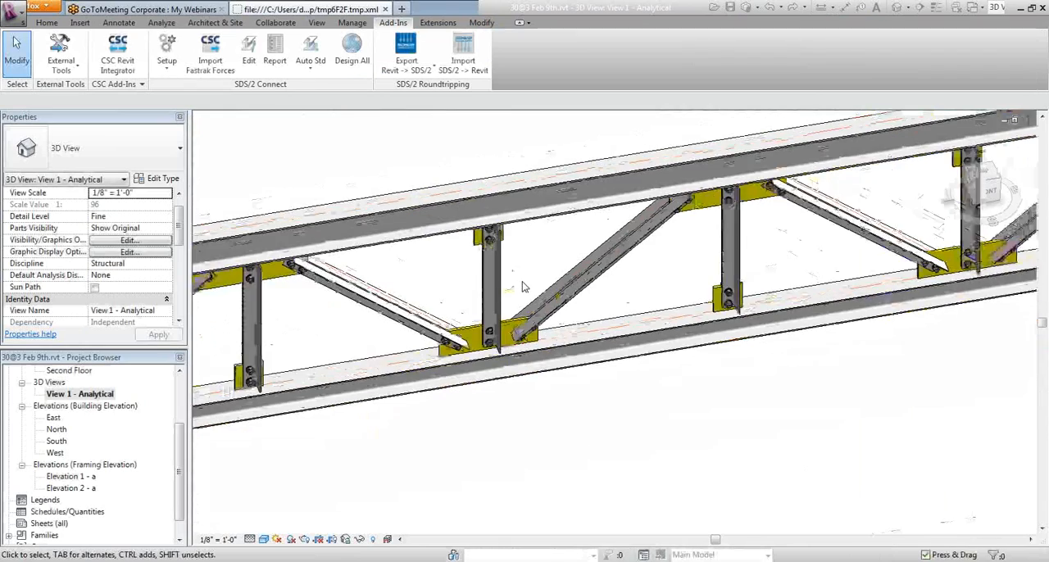
scroll(523, 285, "down", 1)
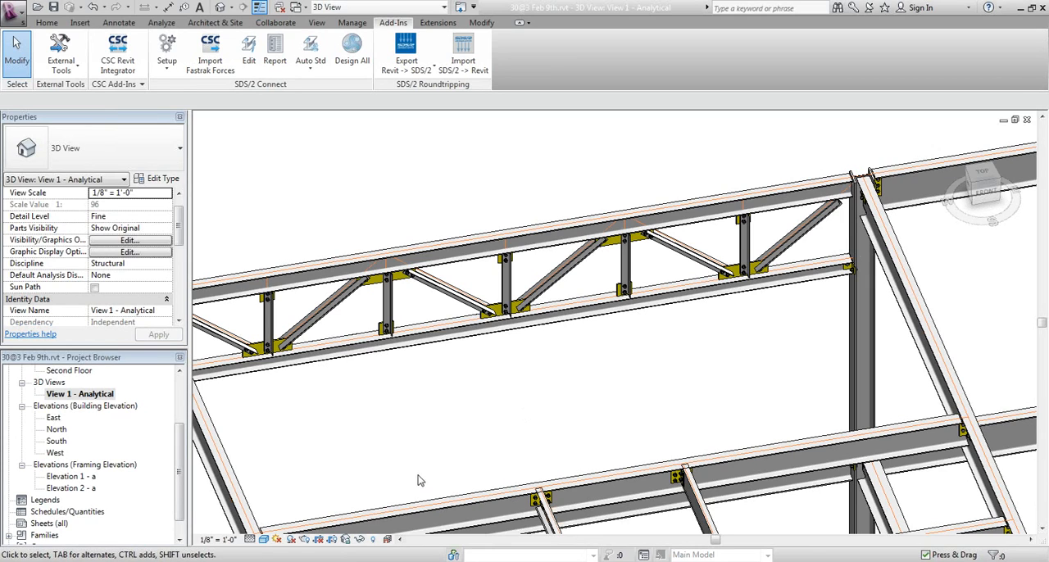
middle_click_drag(424, 478, 527, 430)
scroll(527, 430, "down", 2)
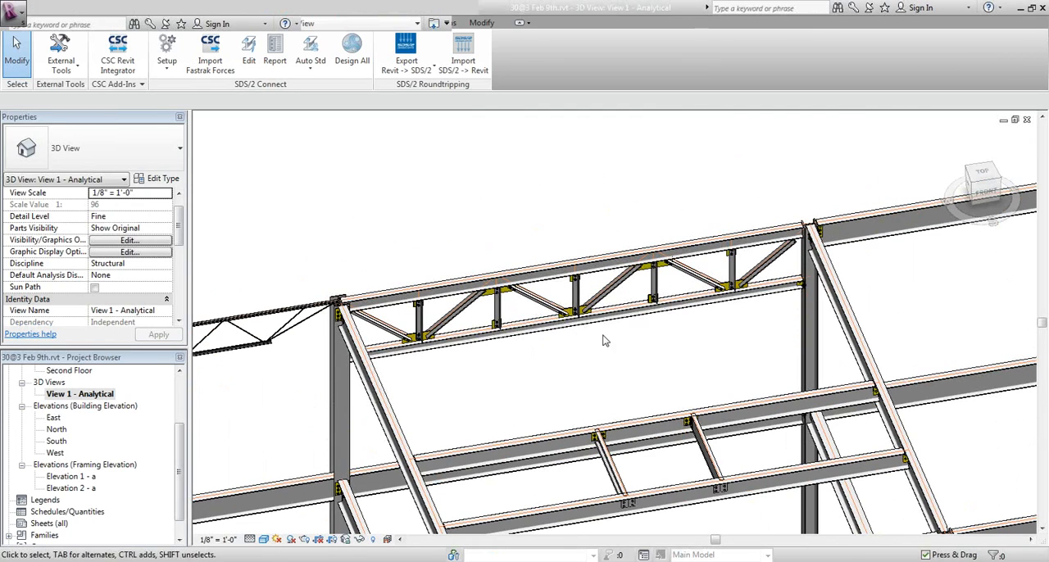
scroll(263, 340, "up", 5)
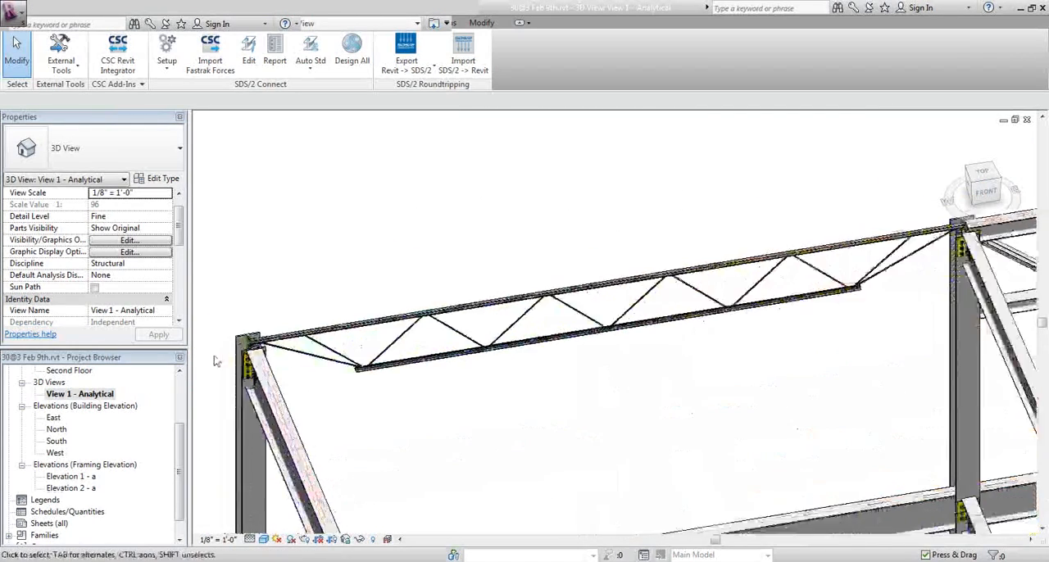
scroll(262, 340, "up", 1)
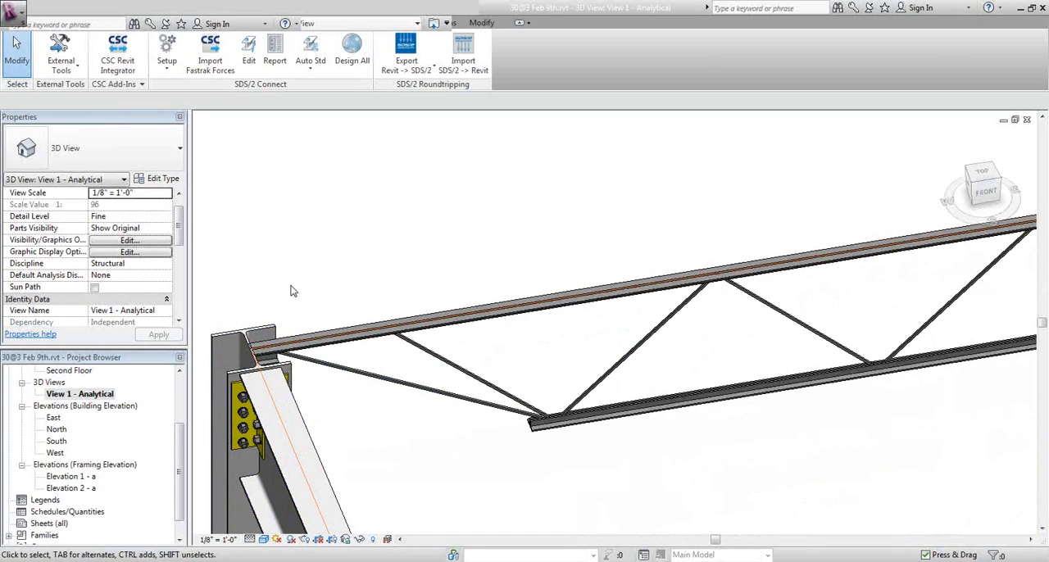
scroll(299, 294, "down", 5)
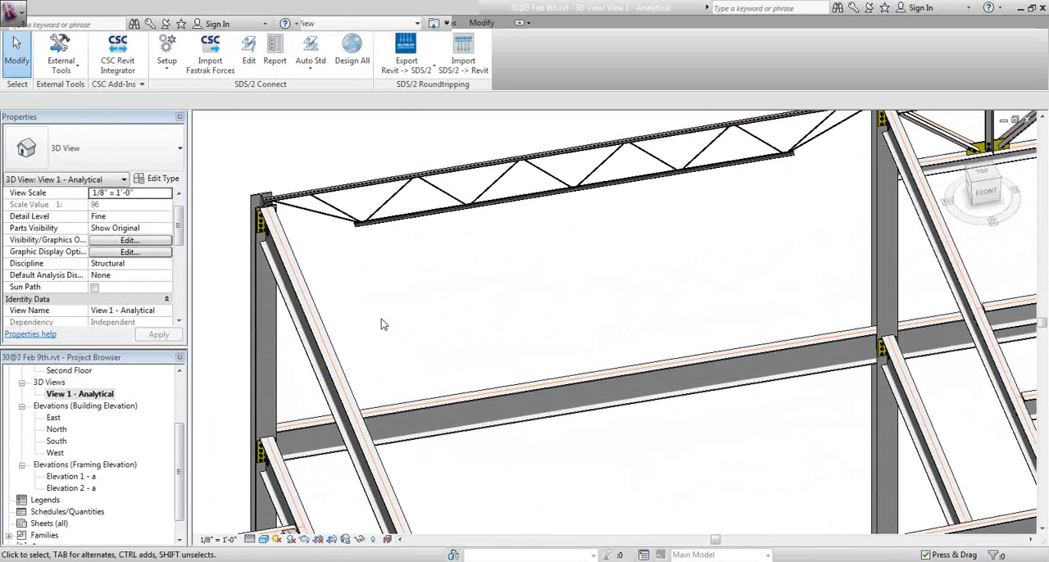
scroll(377, 327, "down", 2)
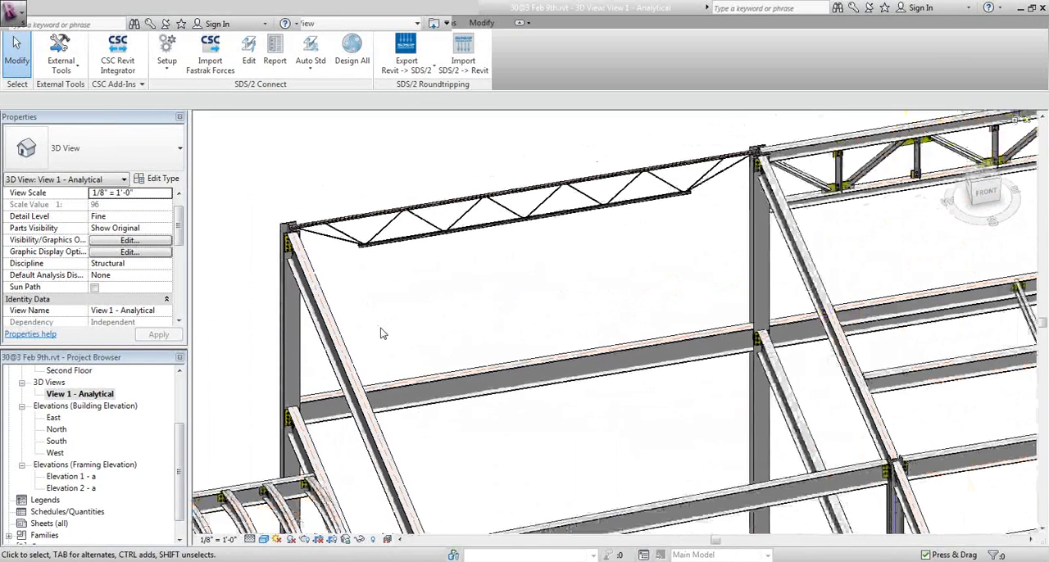
middle_click_drag(381, 334, 363, 322)
middle_click_drag(464, 322, 433, 326)
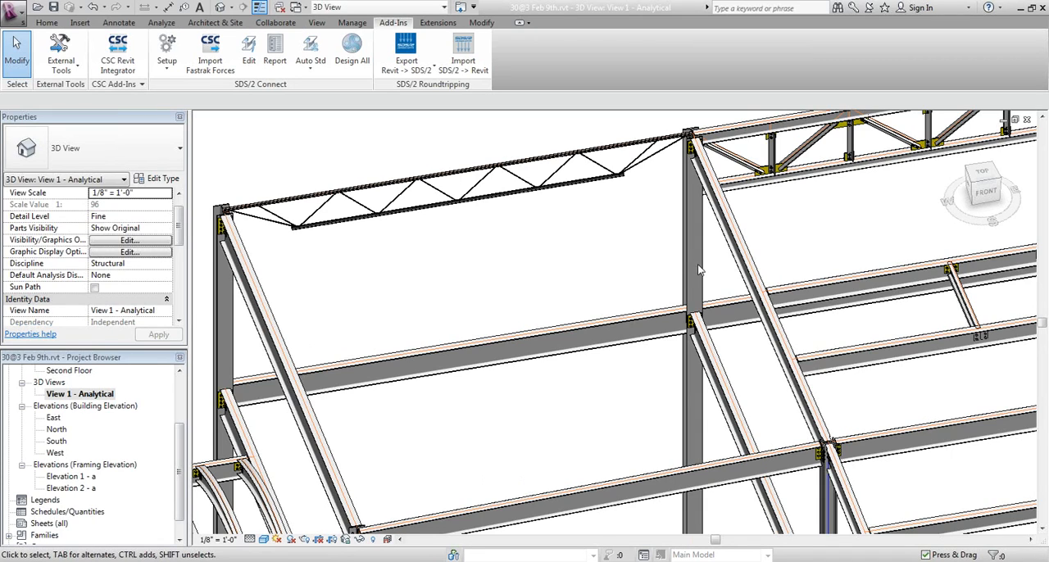
Examine the roof truss between the columns, including its wide-flange chords and the gussets at its web members
middle_click_drag(569, 325, 440, 350)
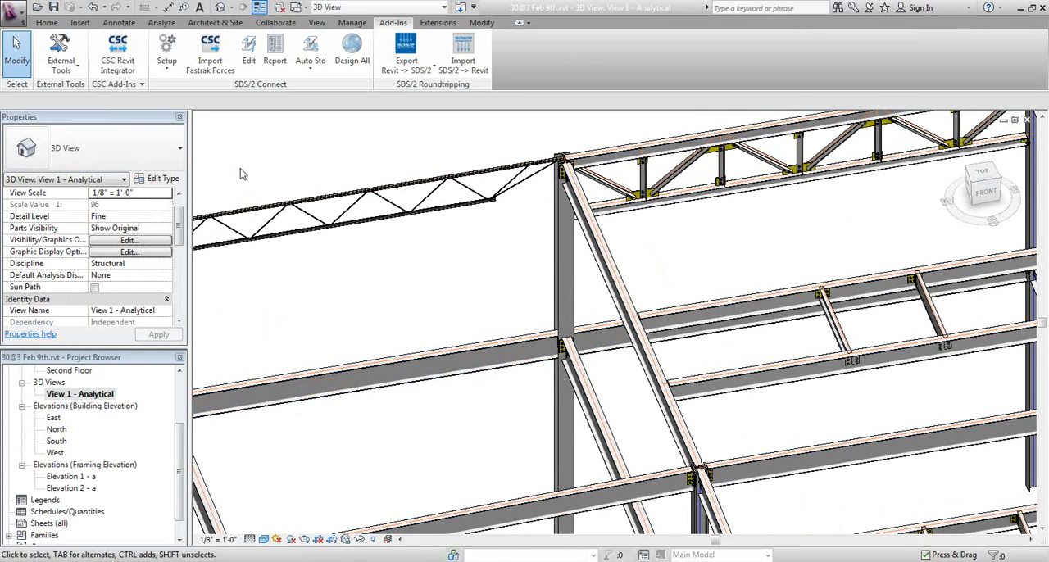
middle_click_drag(330, 203, 267, 254)
middle_click_drag(427, 216, 326, 235)
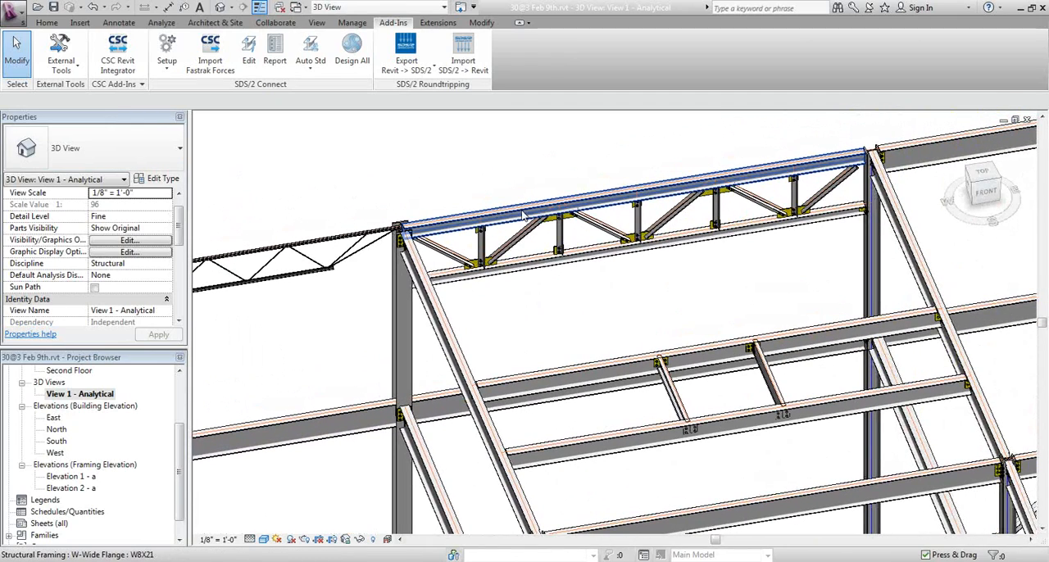
middle_click_drag(515, 333, 492, 338)
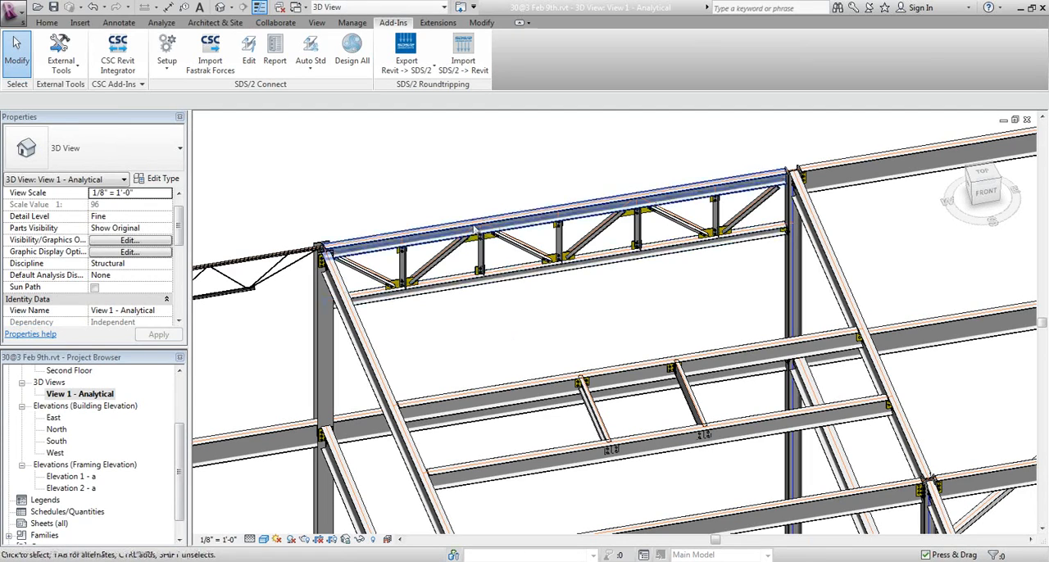
scroll(483, 234, "up", 5)
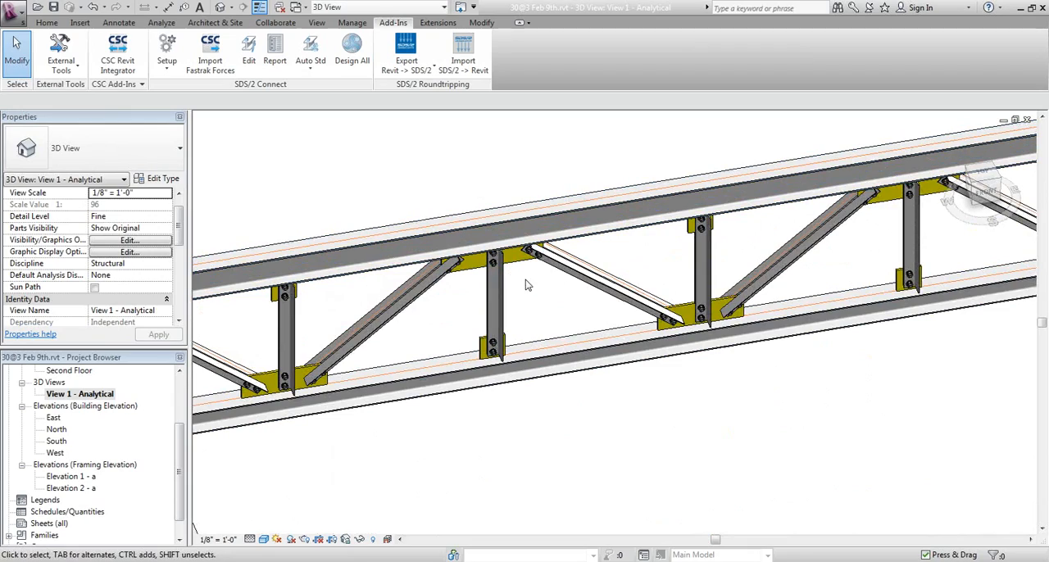
scroll(530, 290, "down", 6)
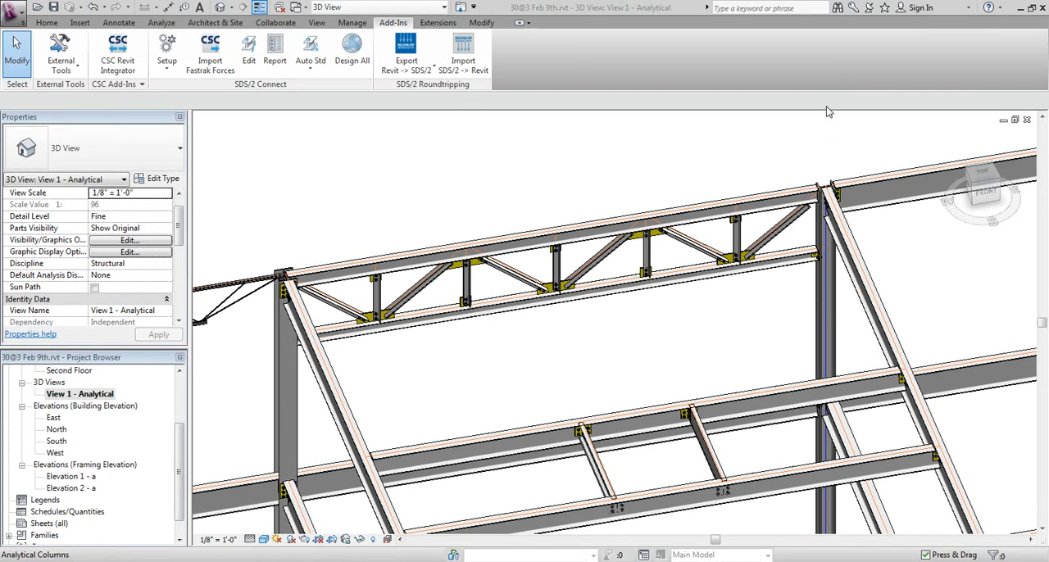
scroll(625, 148, "down", 6)
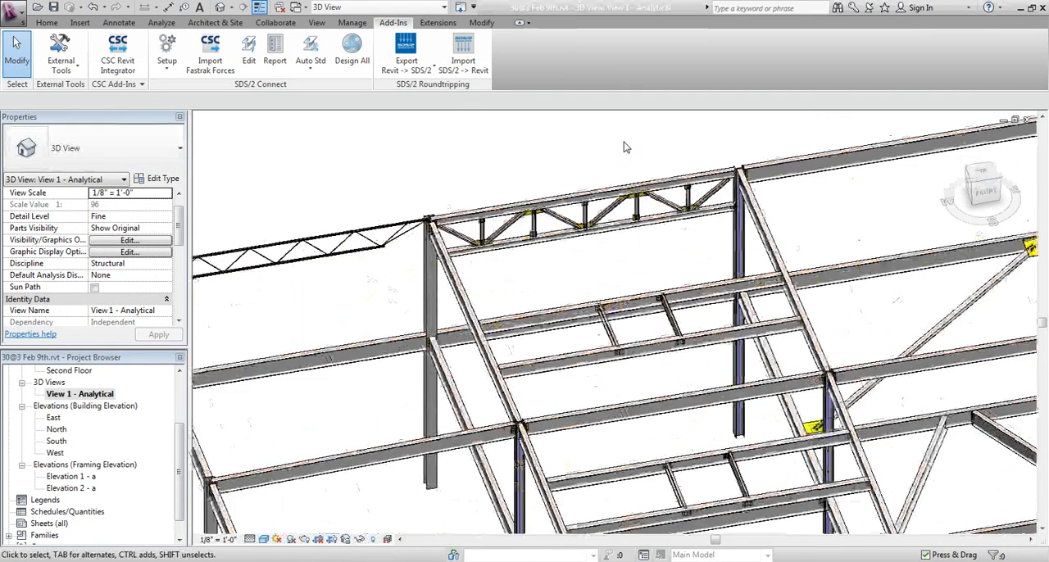
Inspect the gusset connection of the vertical brace at the base plate of the front corner column
middle_click_drag(533, 463, 395, 389)
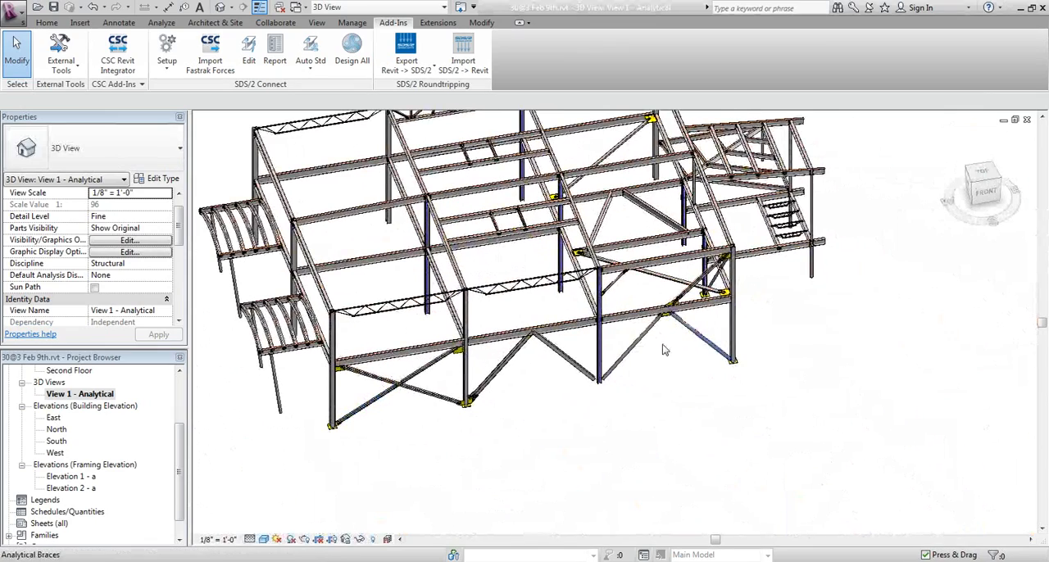
scroll(764, 349, "up", 4)
scroll(700, 396, "up", 2)
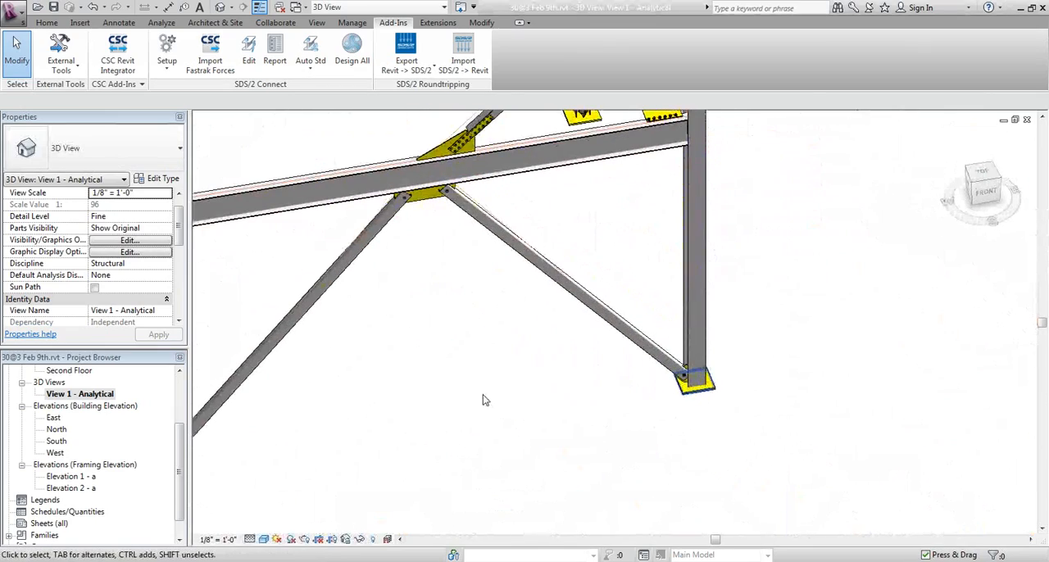
scroll(693, 397, "up", 3)
middle_click_drag(692, 396, 615, 445)
left_click(628, 378)
middle_click_drag(628, 378, 620, 321, "shift")
left_click(547, 360)
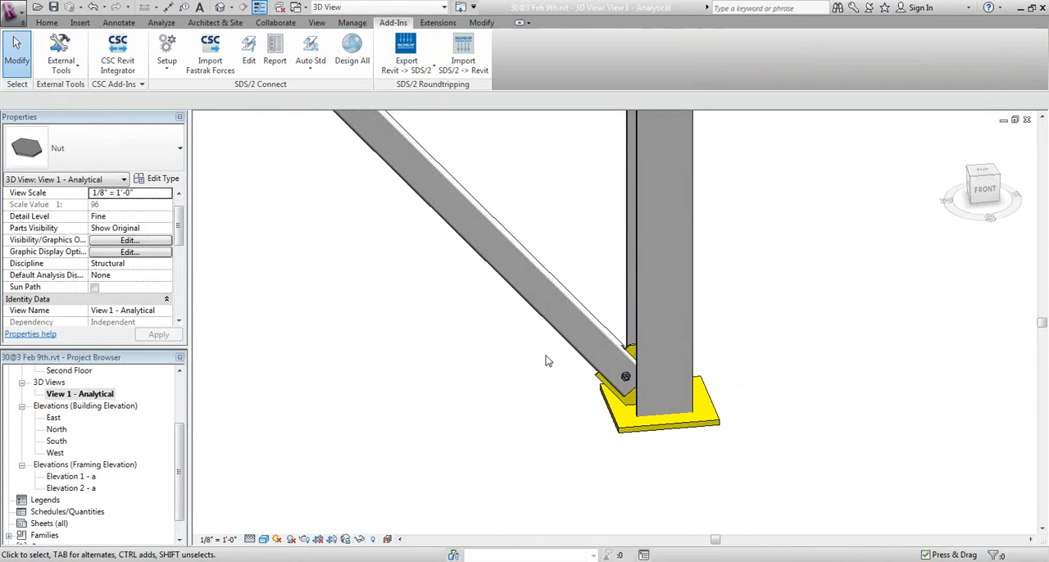
Review the job's design criteria for bracing and the plate design criteria for brace gussets in the SDS/2 Connect setup, leaving without changes
left_click(166, 48)
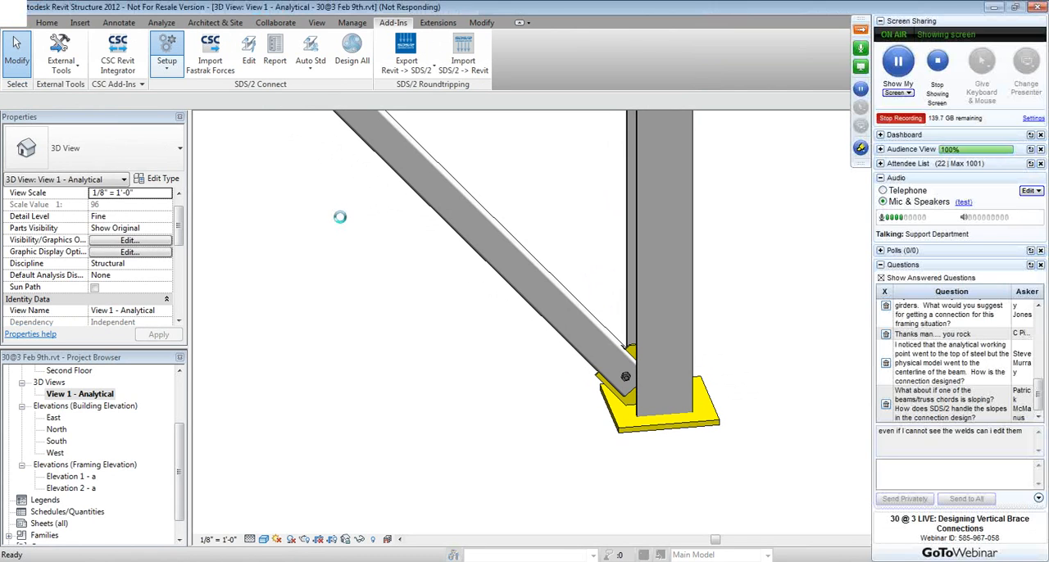
key("alt+Tab")
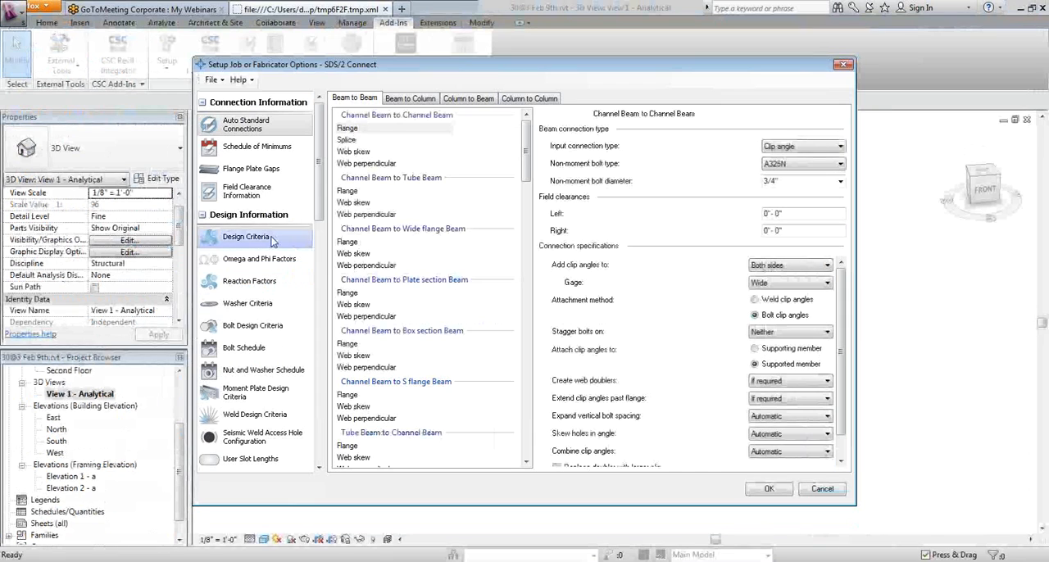
left_click(273, 239)
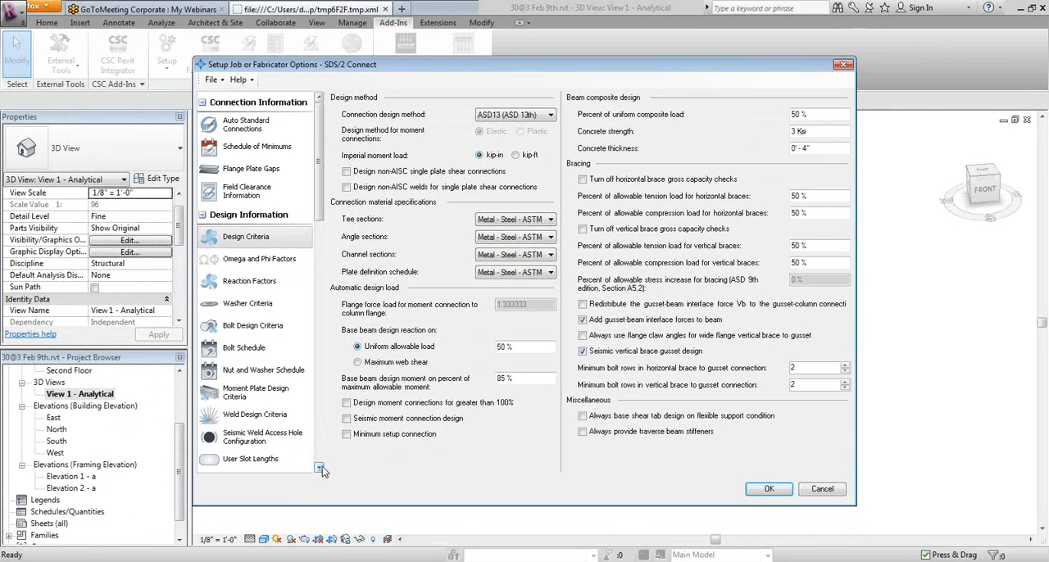
left_click(319, 468)
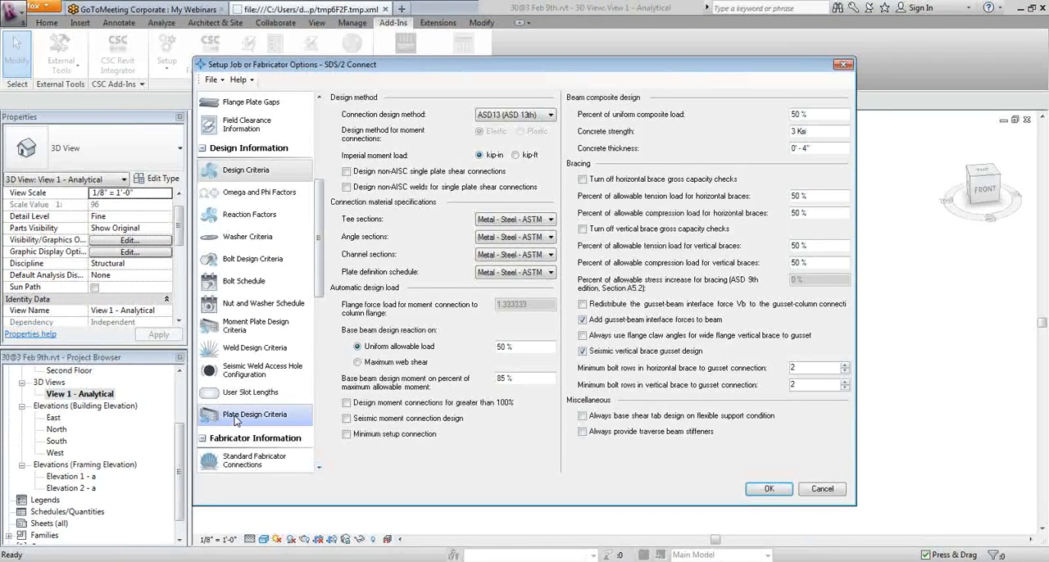
left_click(236, 417)
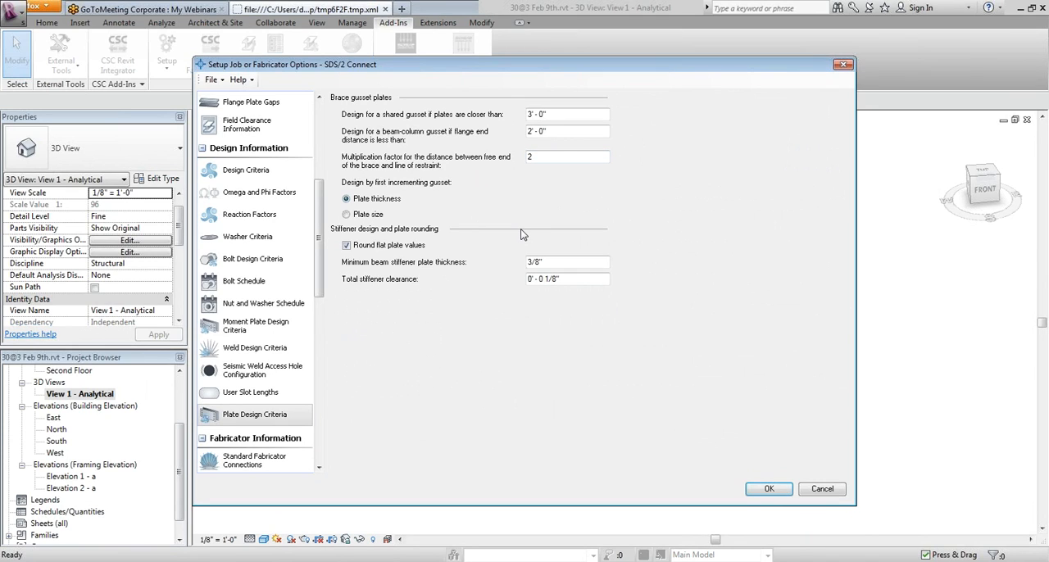
left_click(821, 488)
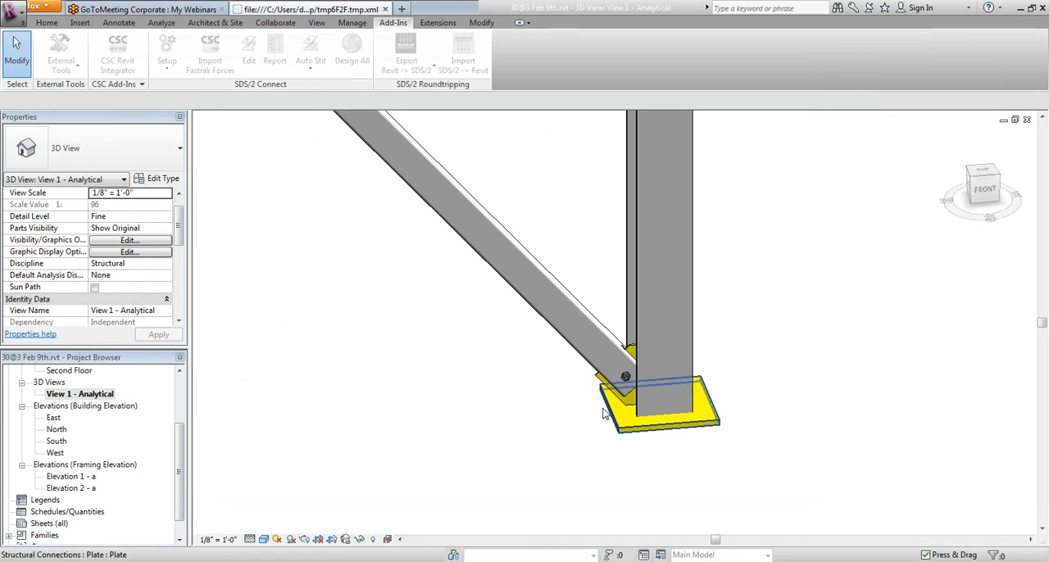
Set the seismic brace gusset connection to Yes for the vertical brace node at the column base and apply it
scroll(573, 382, "up", 3)
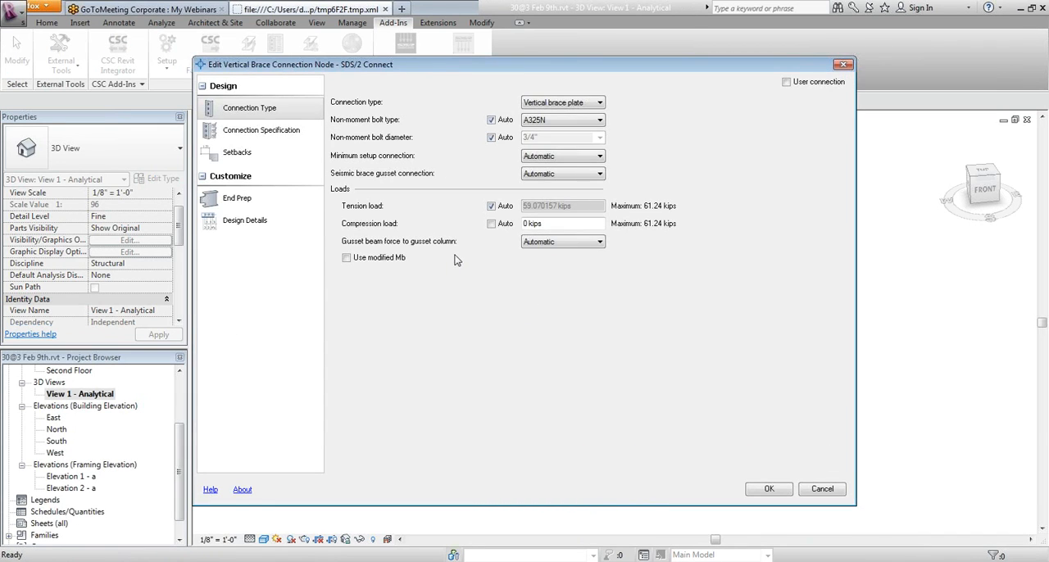
left_click(597, 175)
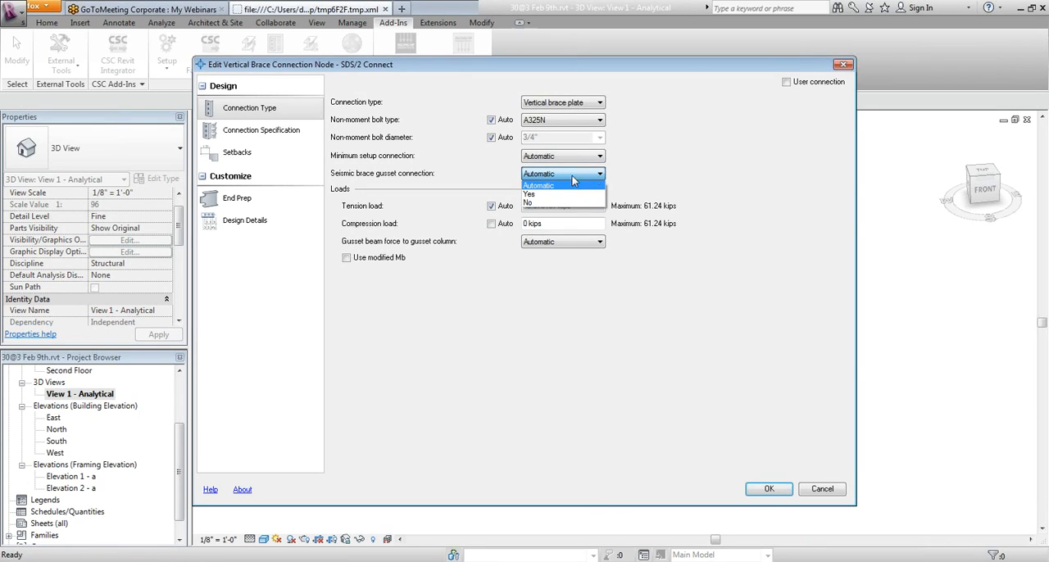
left_click(544, 195)
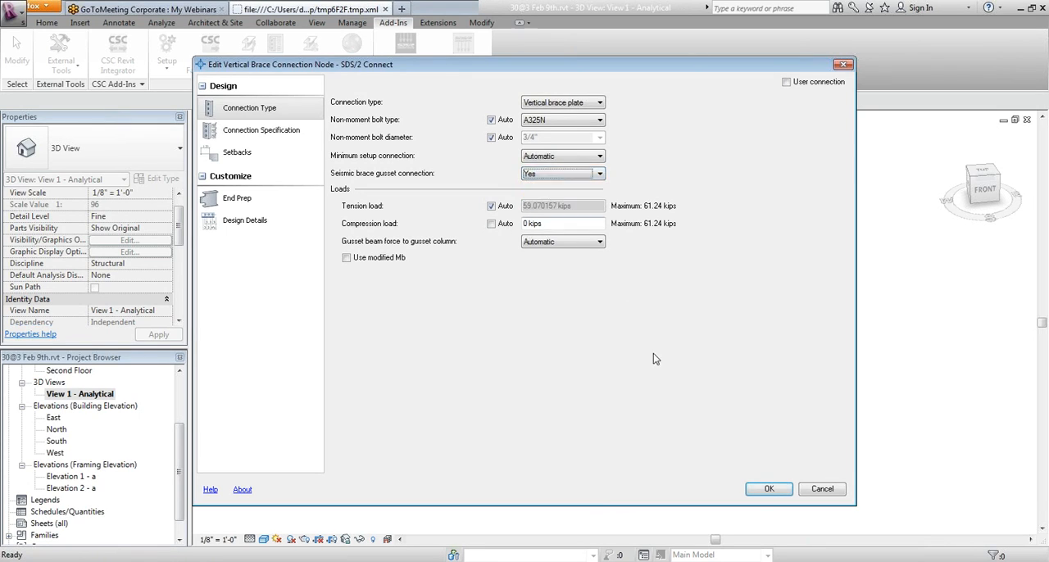
left_click(768, 489)
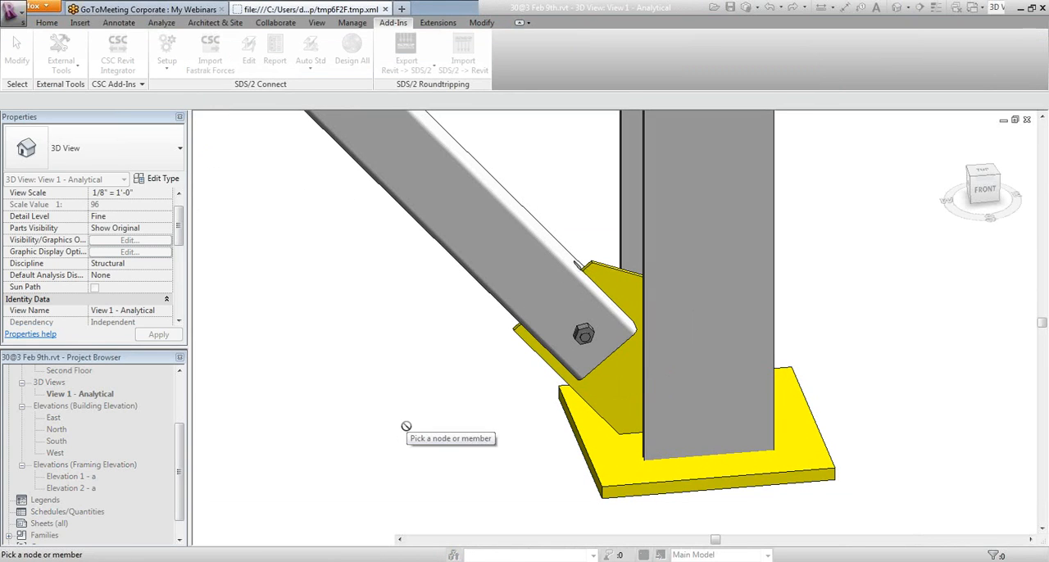
Review the connection specification of the vertical brace node at the column base, and set its setback to an input minus dimension of 1'-6"
middle_click_drag(409, 421, 316, 402)
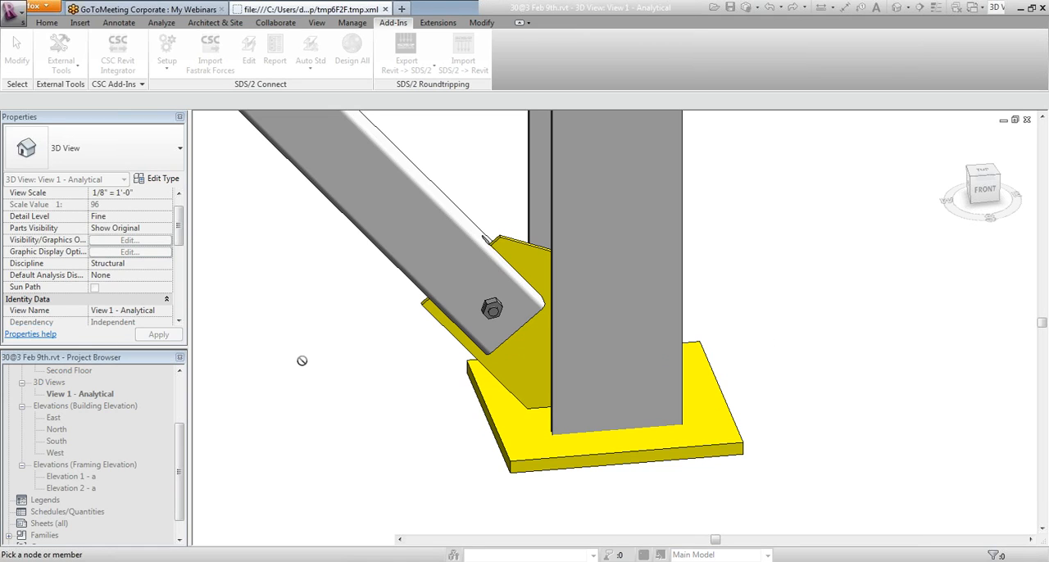
left_click(464, 310)
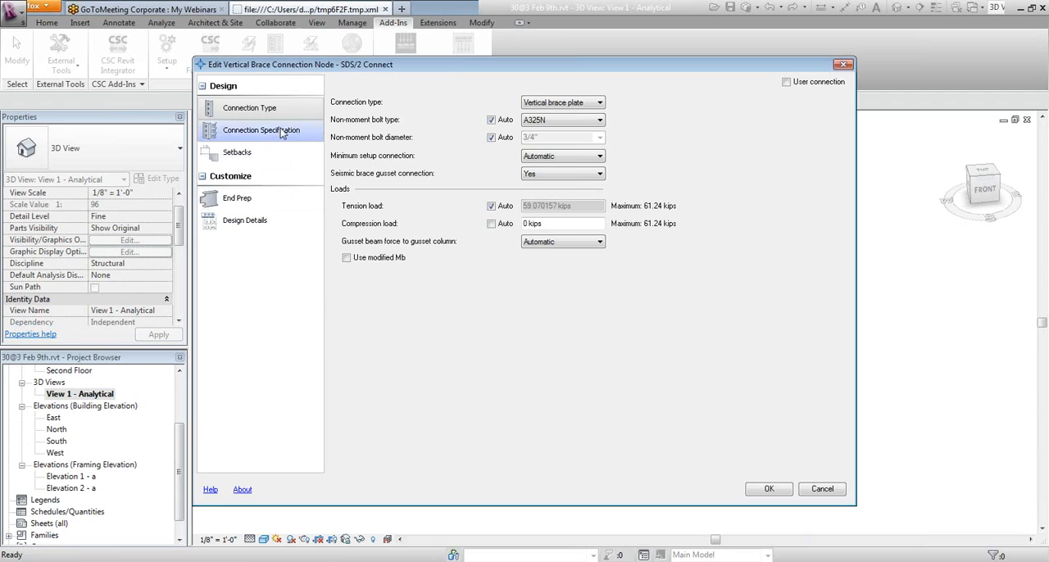
left_click(282, 133)
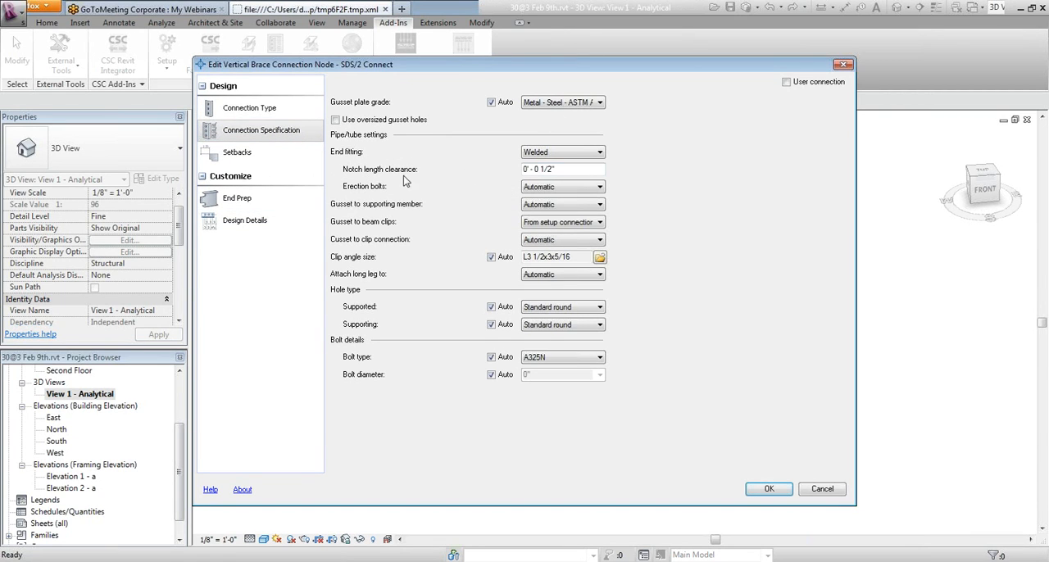
left_click_drag(557, 69, 543, 378)
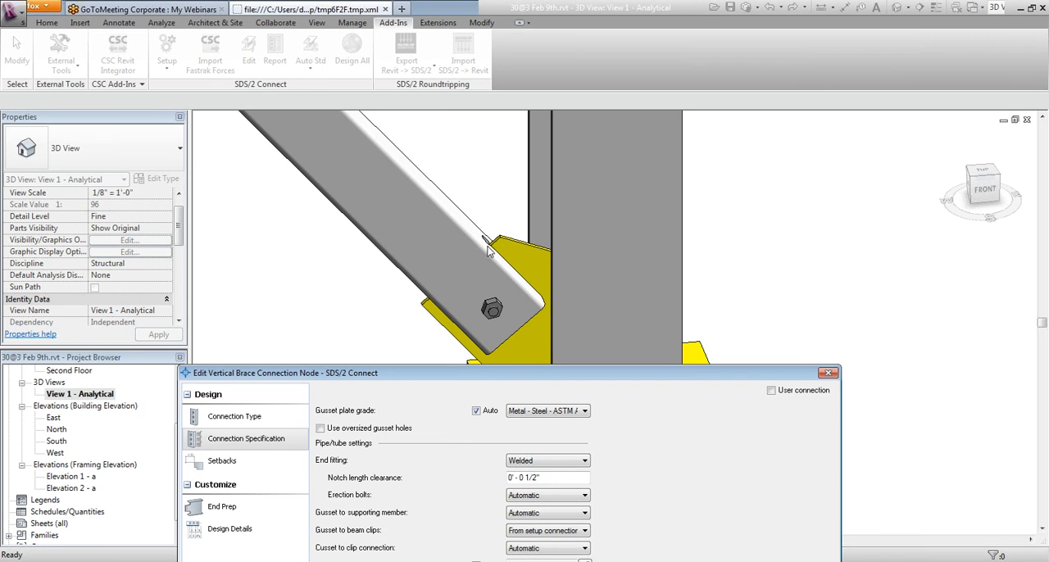
left_click_drag(580, 377, 563, 100)
left_click(260, 187)
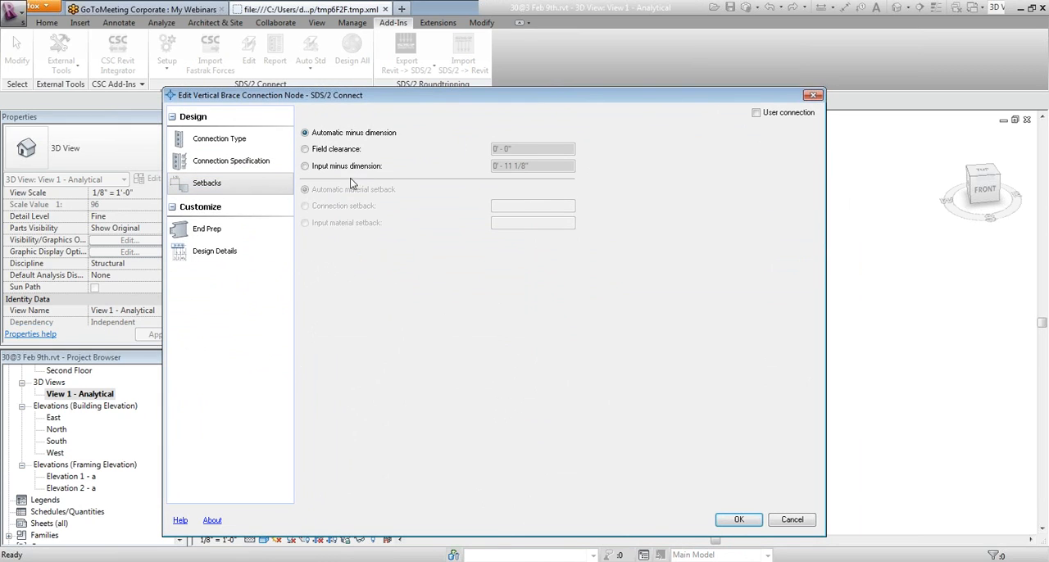
left_click(327, 168)
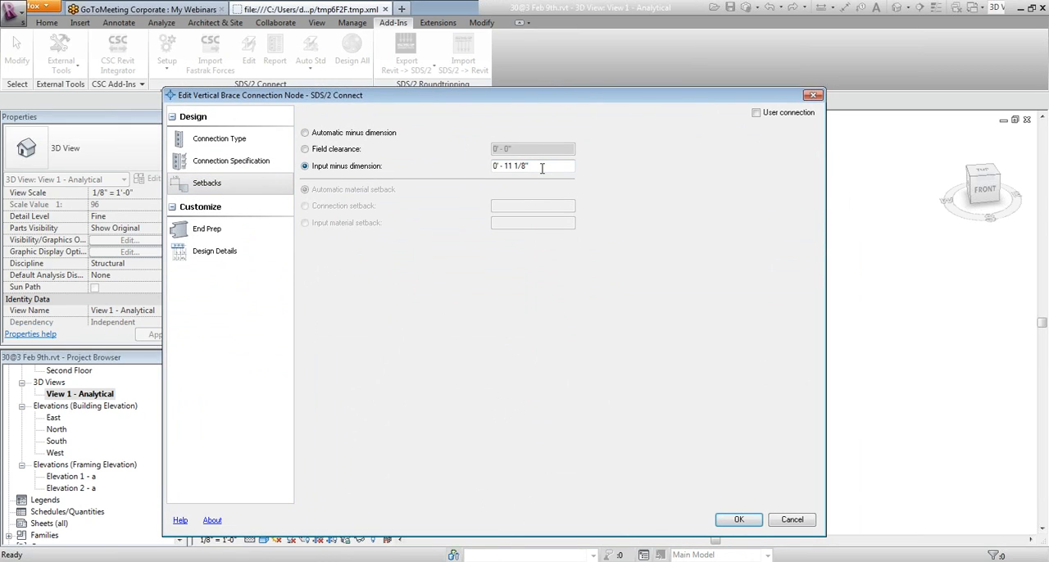
double_click(544, 166)
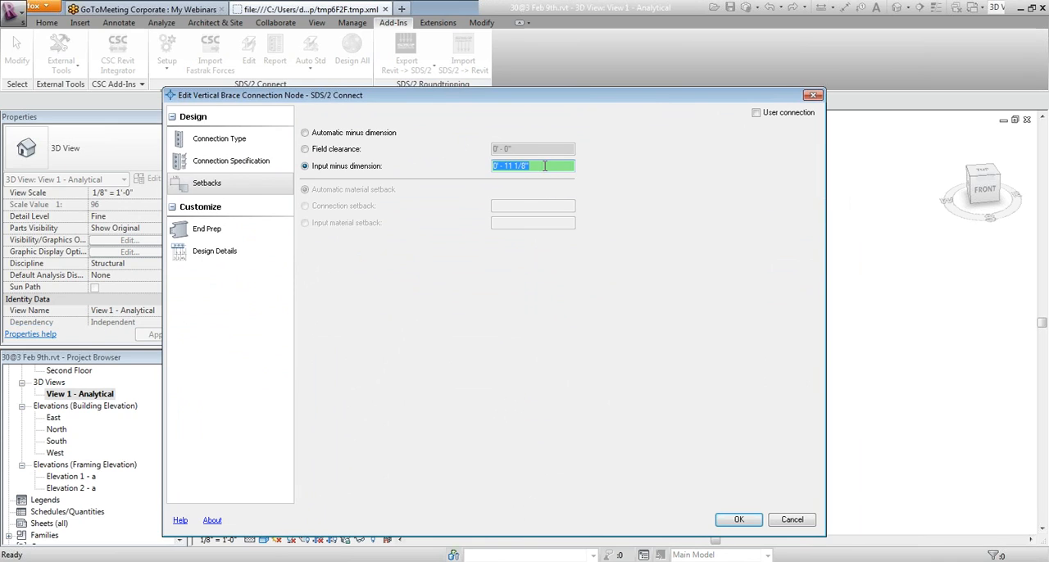
type("1-6")
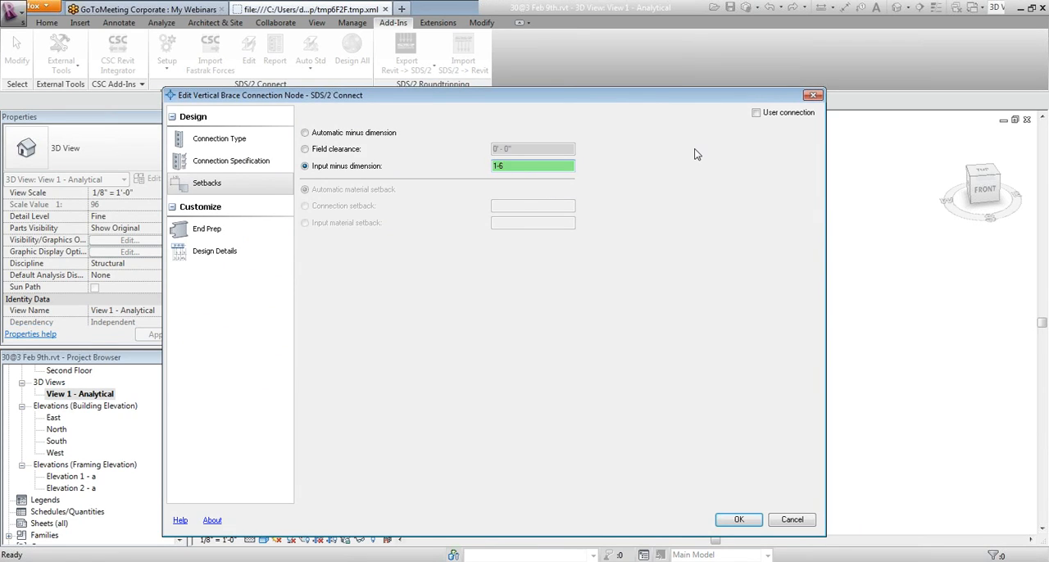
key("Tab")
left_click(728, 524)
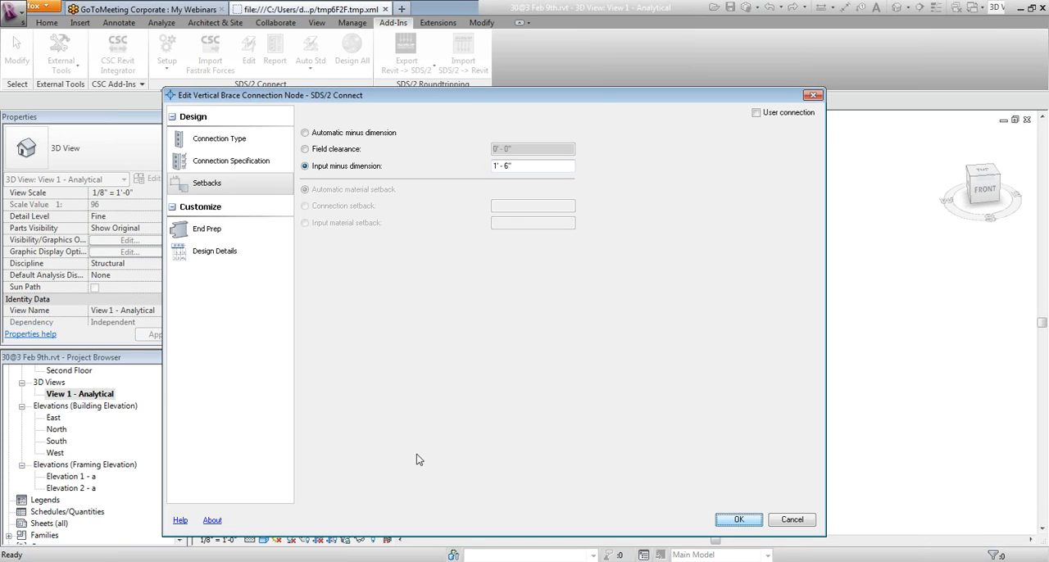